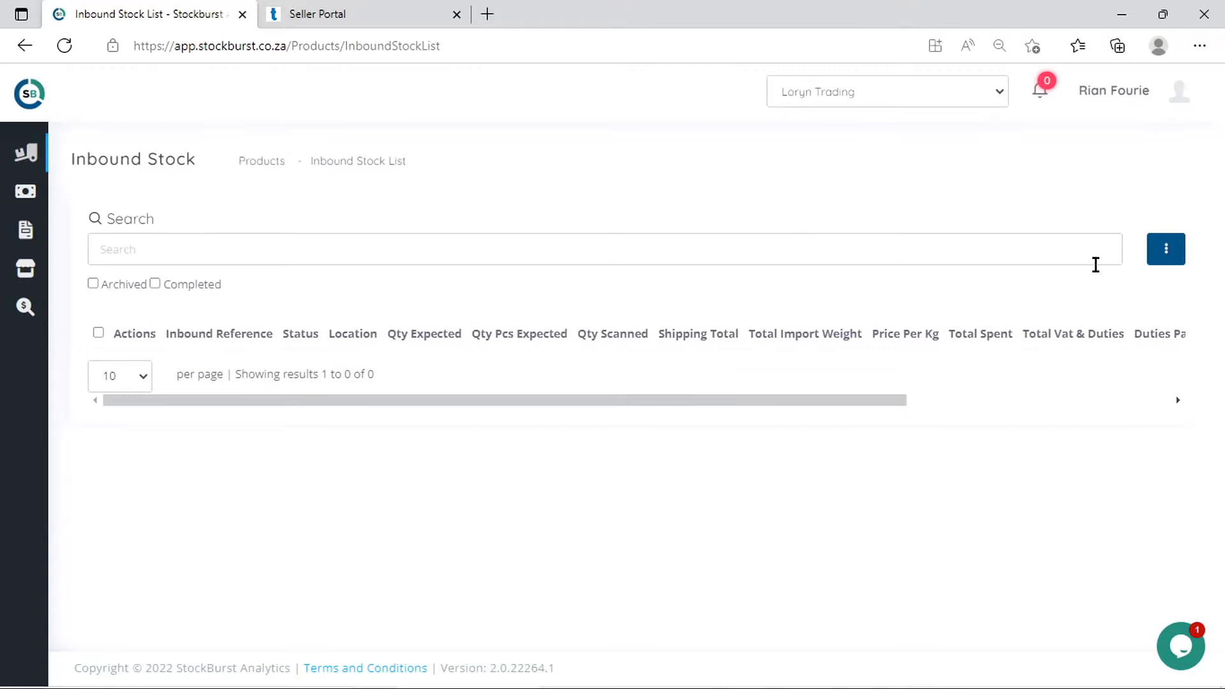
Create a new inbound stock record with the inbound reference Tester001
left_click(1163, 254)
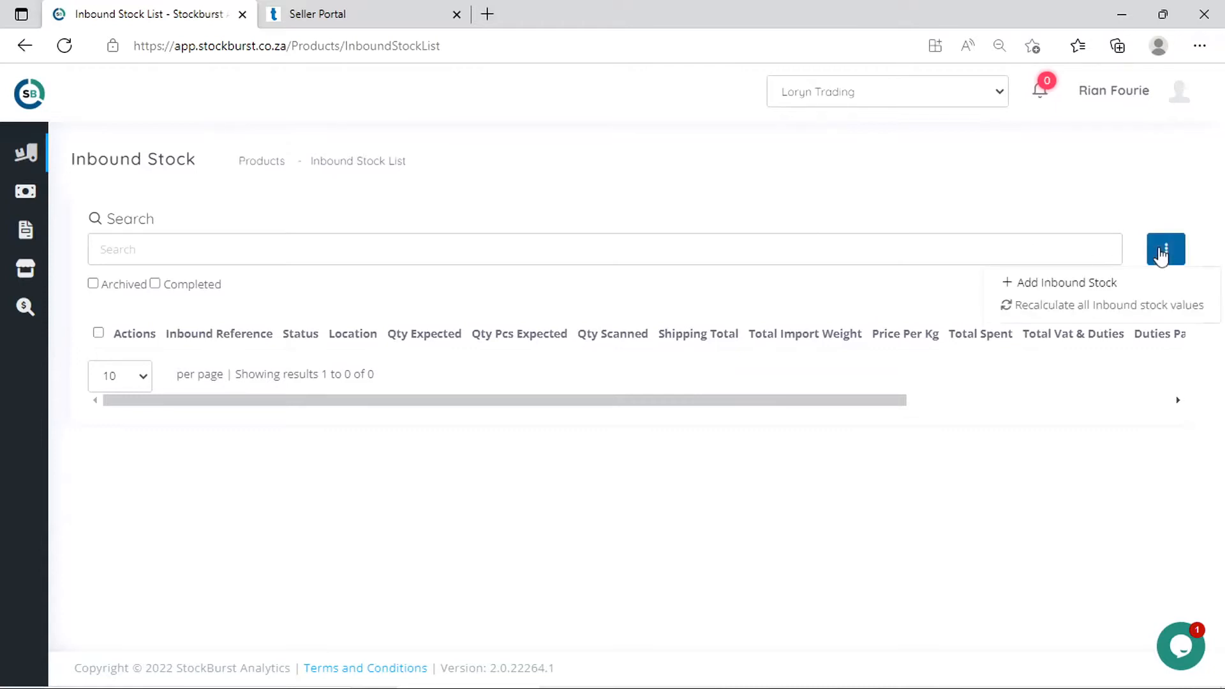
left_click(1096, 284)
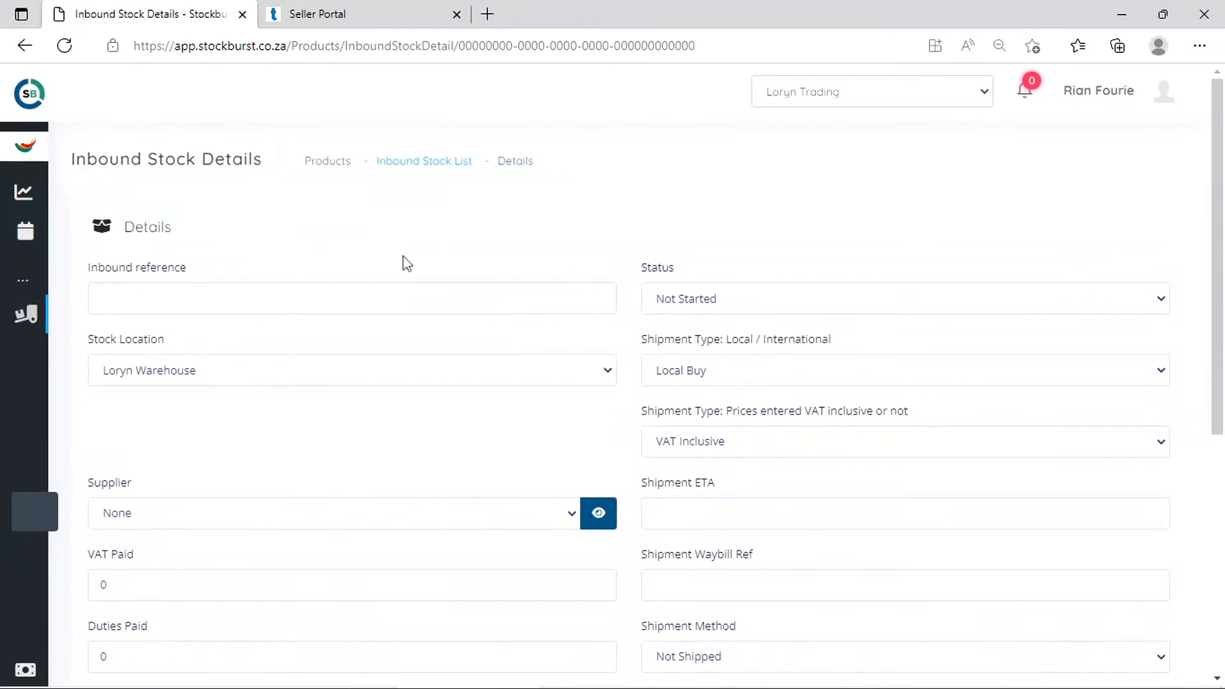
scroll(393, 253, "down", 2)
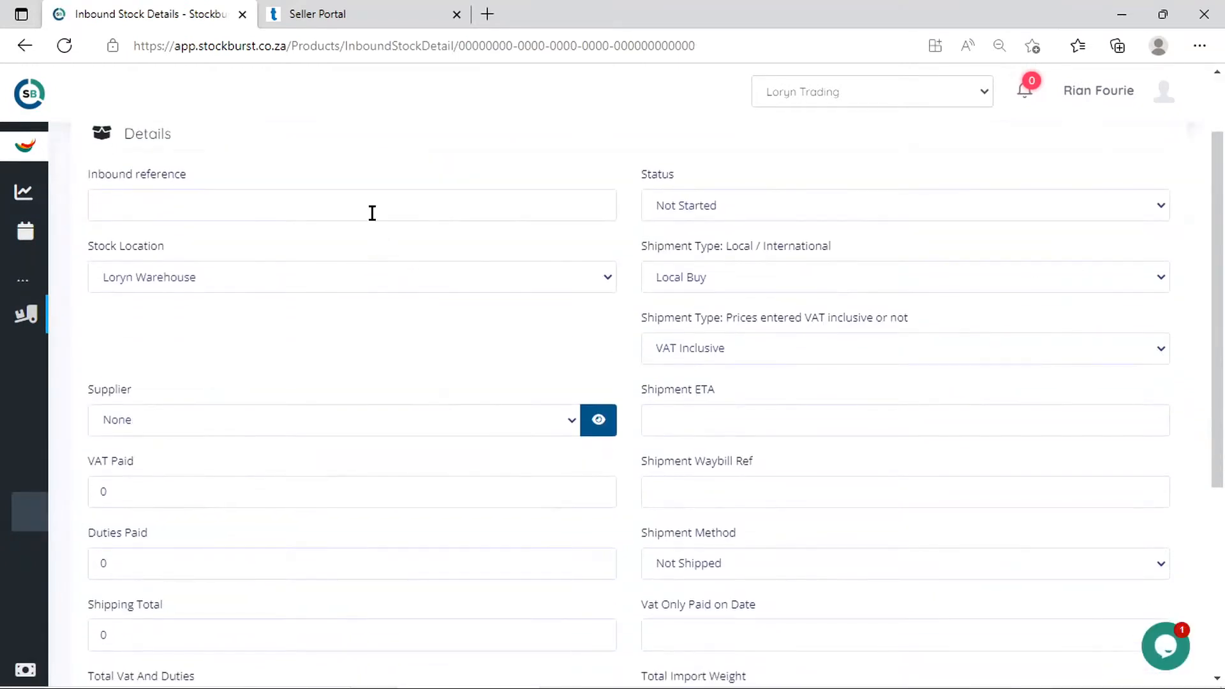
left_click(372, 213)
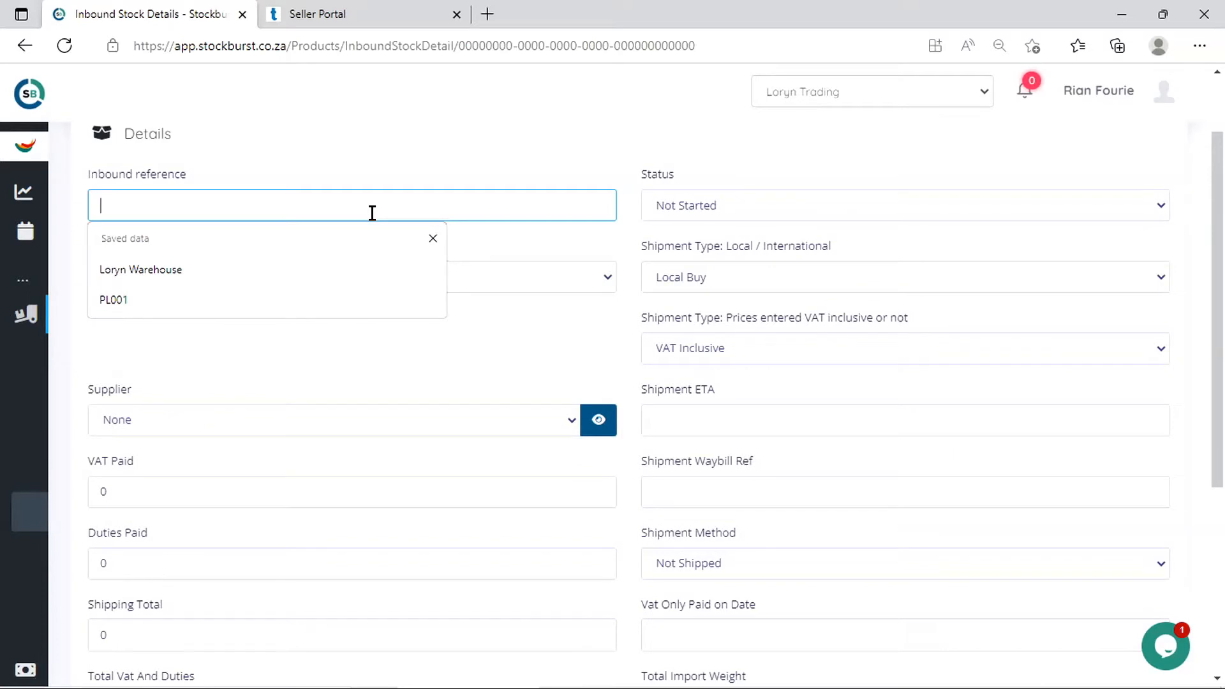
type("Tester")
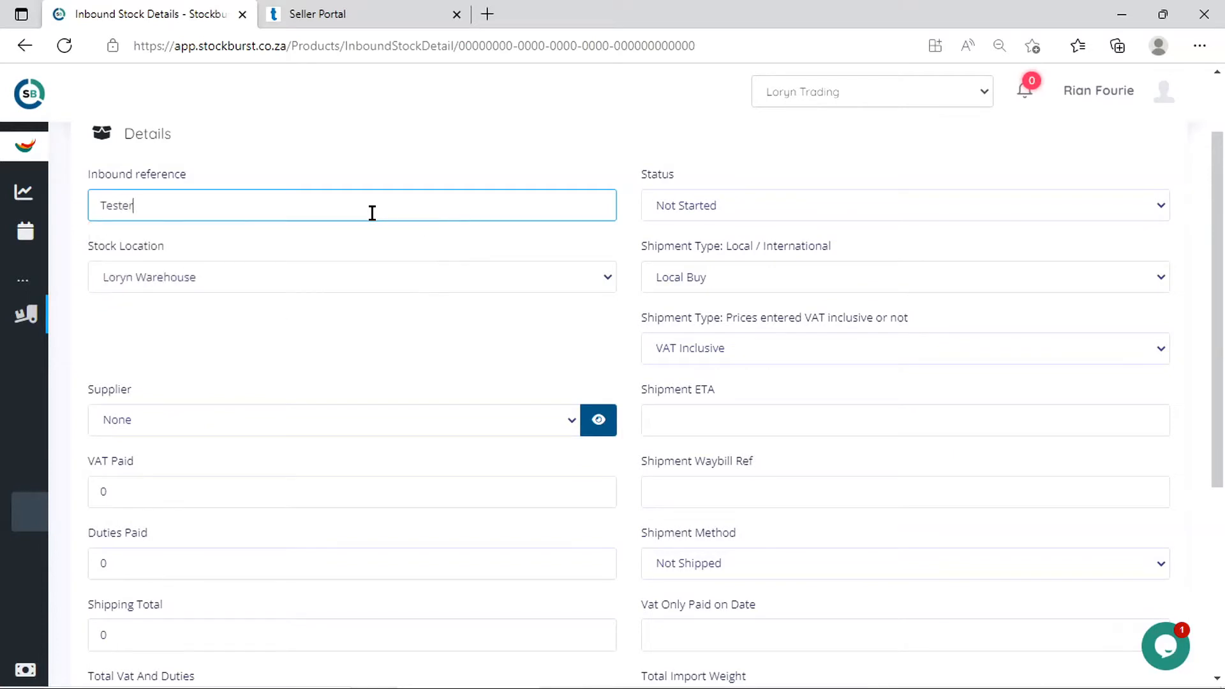
type("001")
left_click(655, 230)
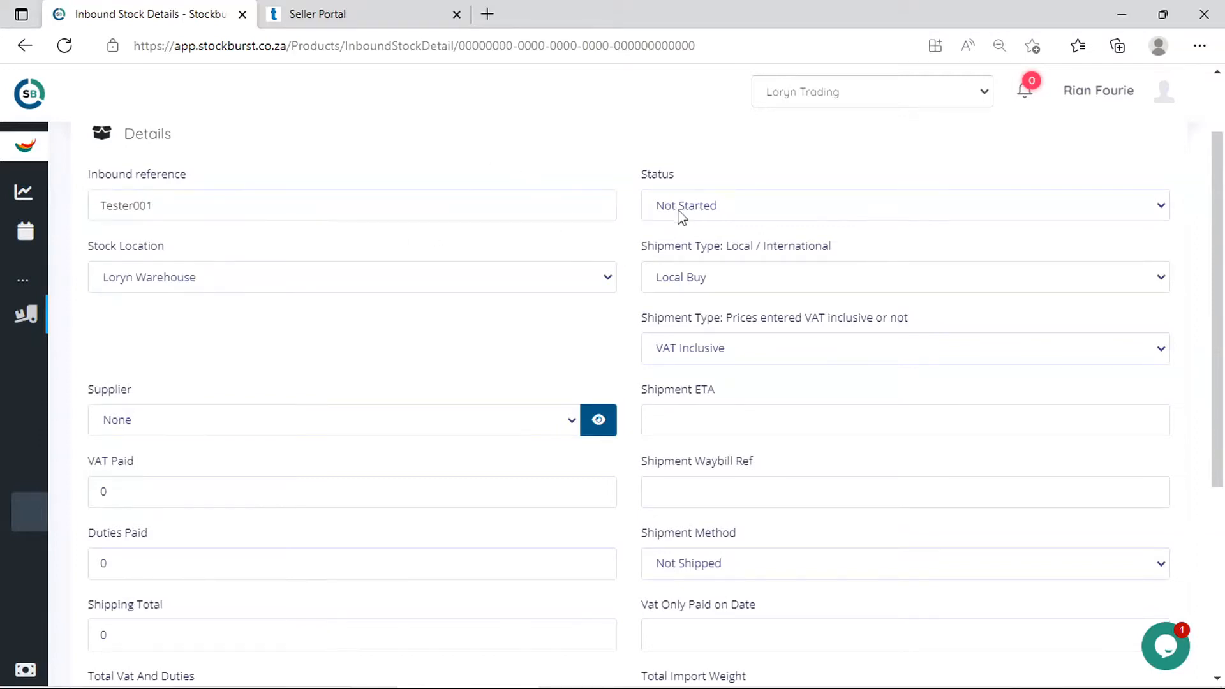
Keep Loryn Warehouse as the stock location and set the shipment type to International Import with VAT Exclusive prices
left_click(466, 279)
left_click(467, 278)
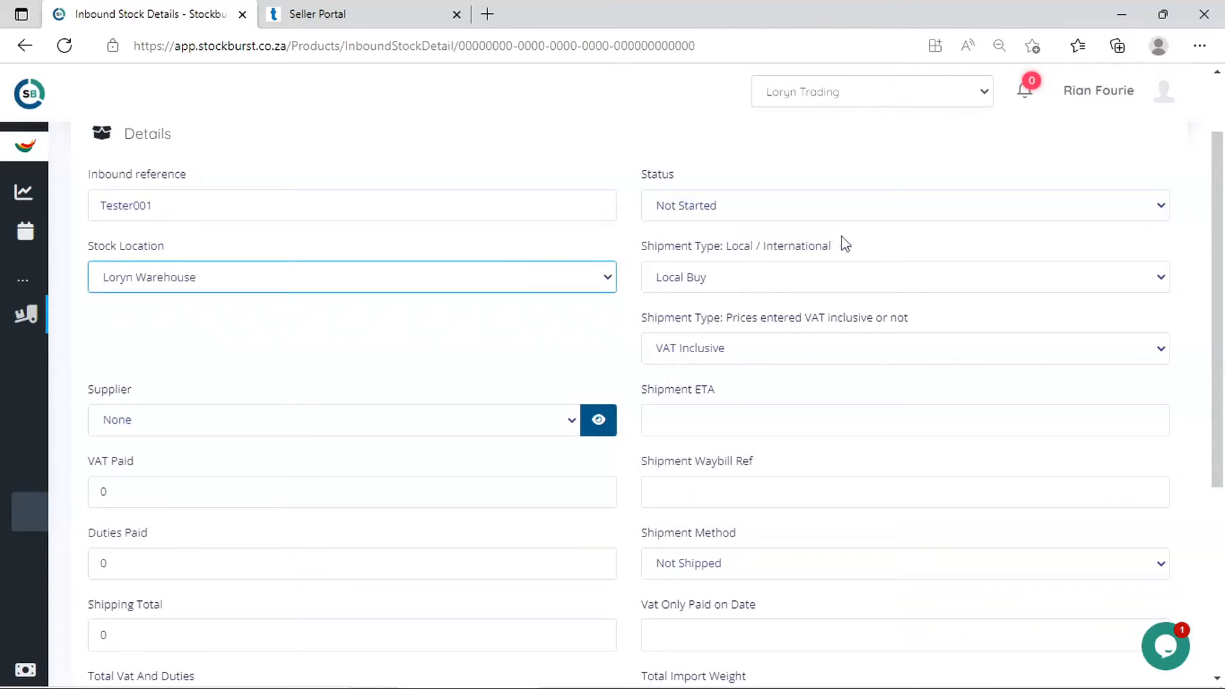
left_click(780, 279)
left_click(778, 280)
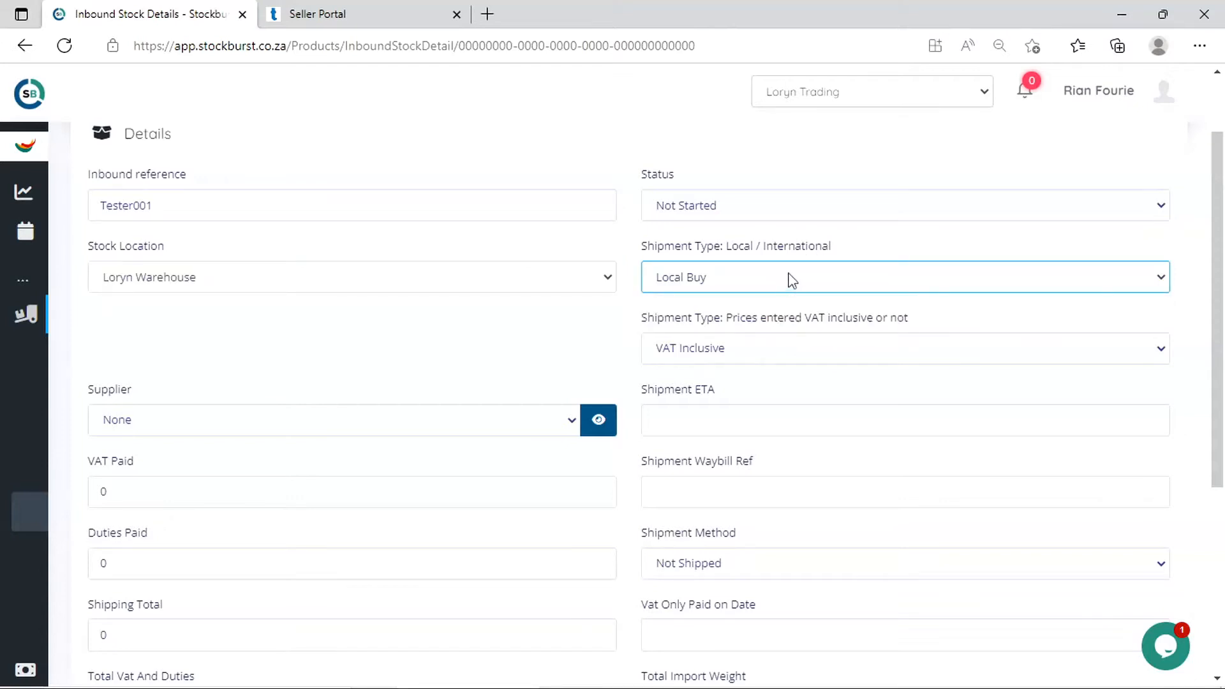
left_click(798, 280)
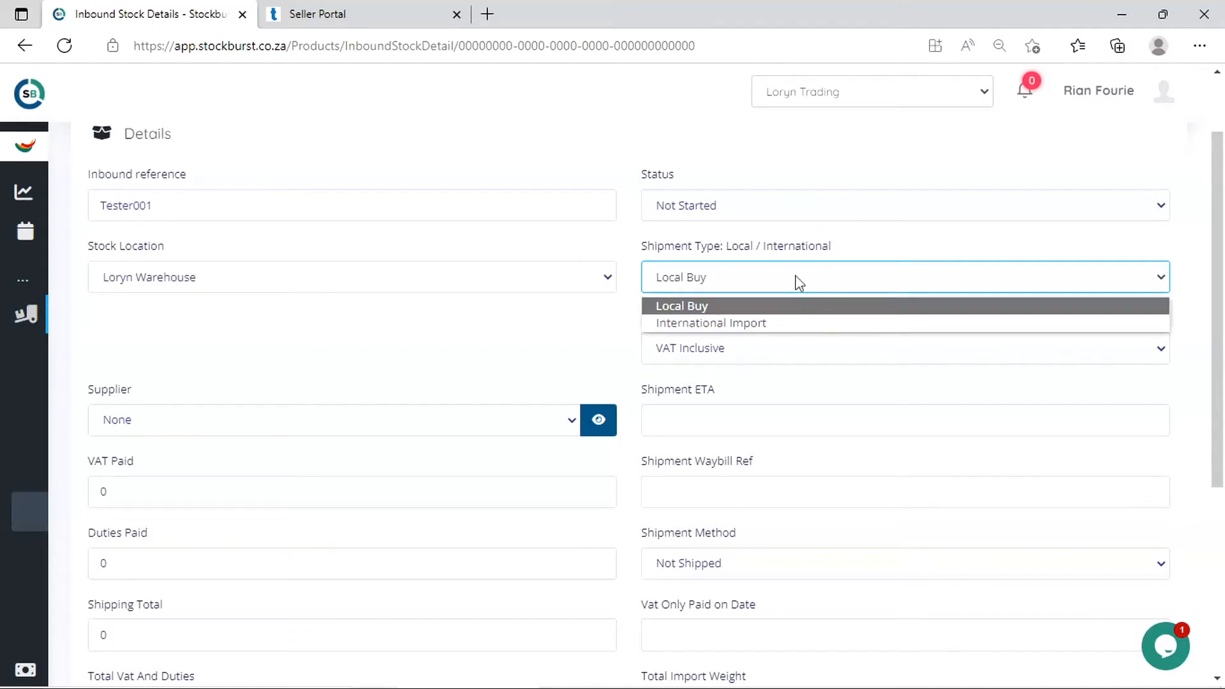
left_click(776, 324)
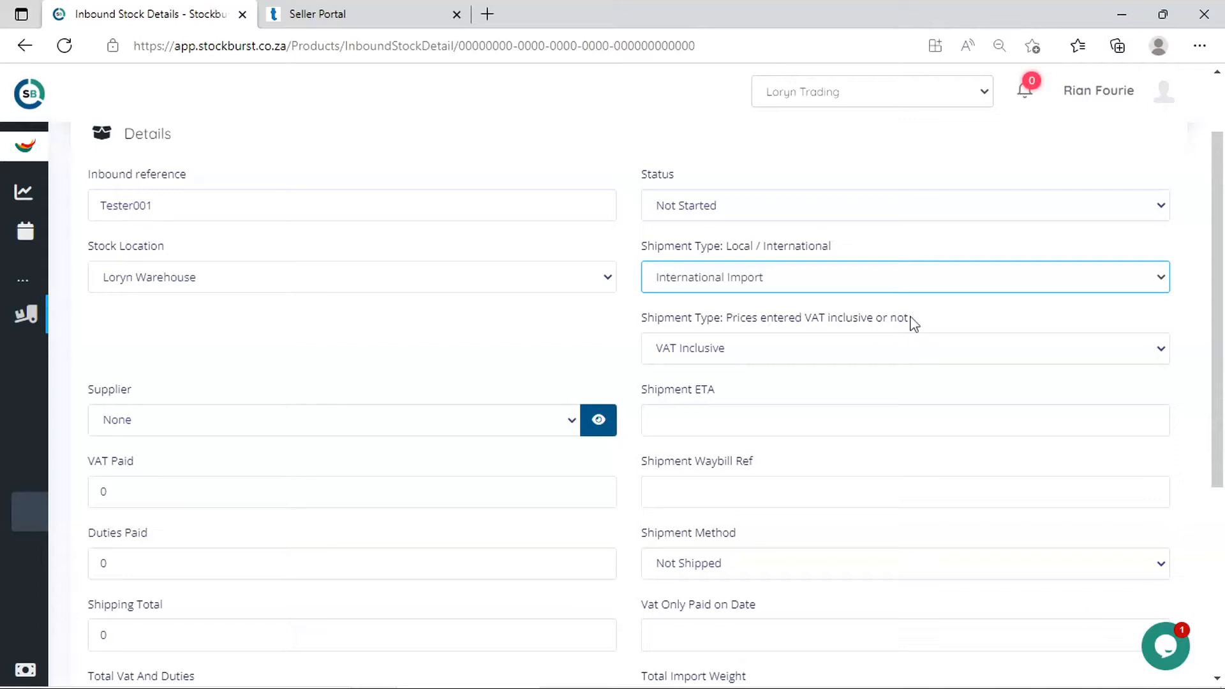
left_click(912, 350)
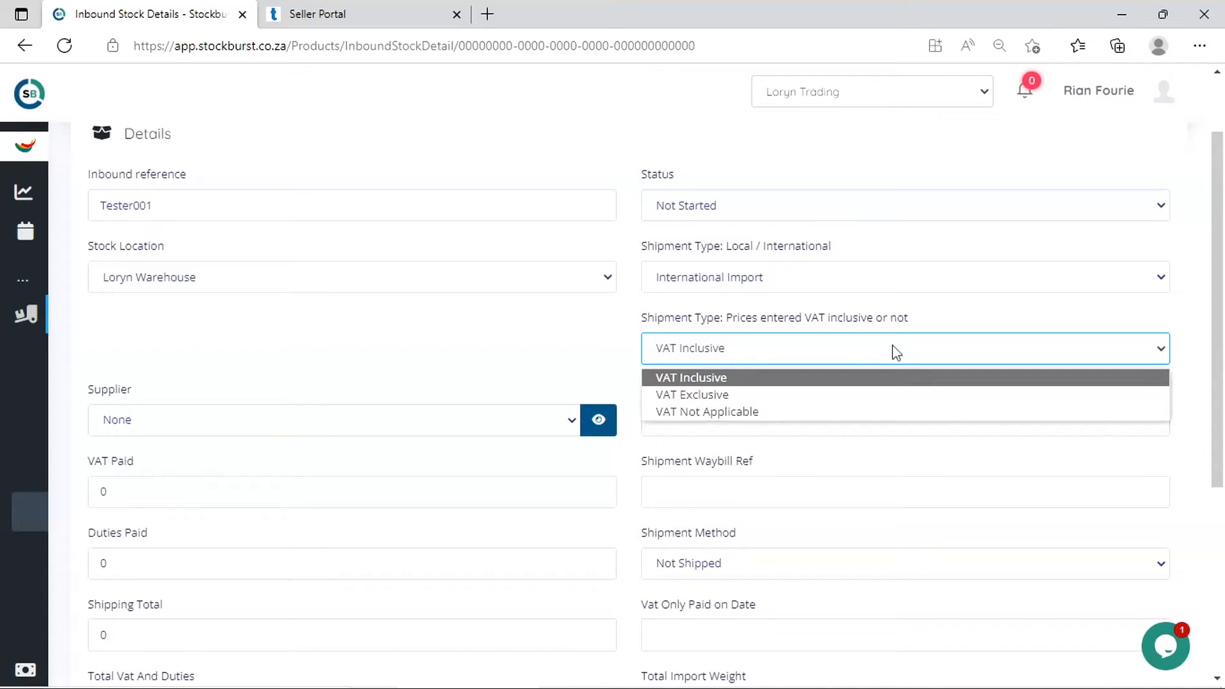
left_click(717, 394)
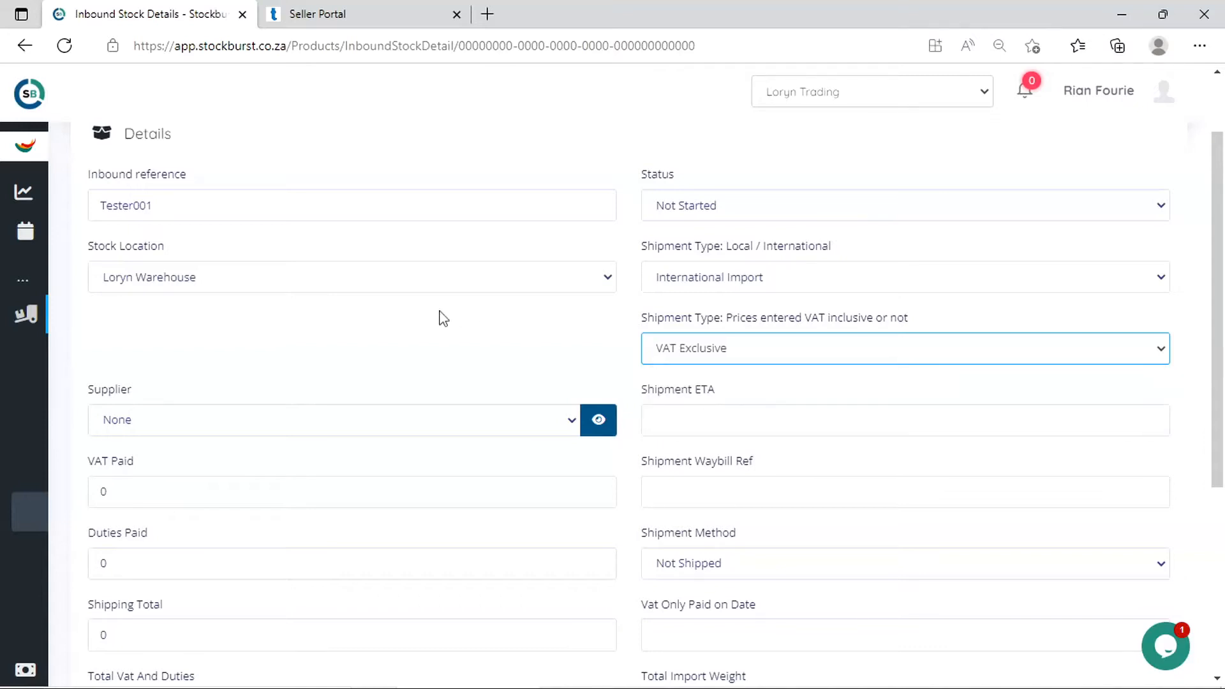
Leave the supplier at None and set the shipment ETA to 2022/09/27
left_click(443, 420)
left_click(445, 420)
scroll(517, 363, "down", 1)
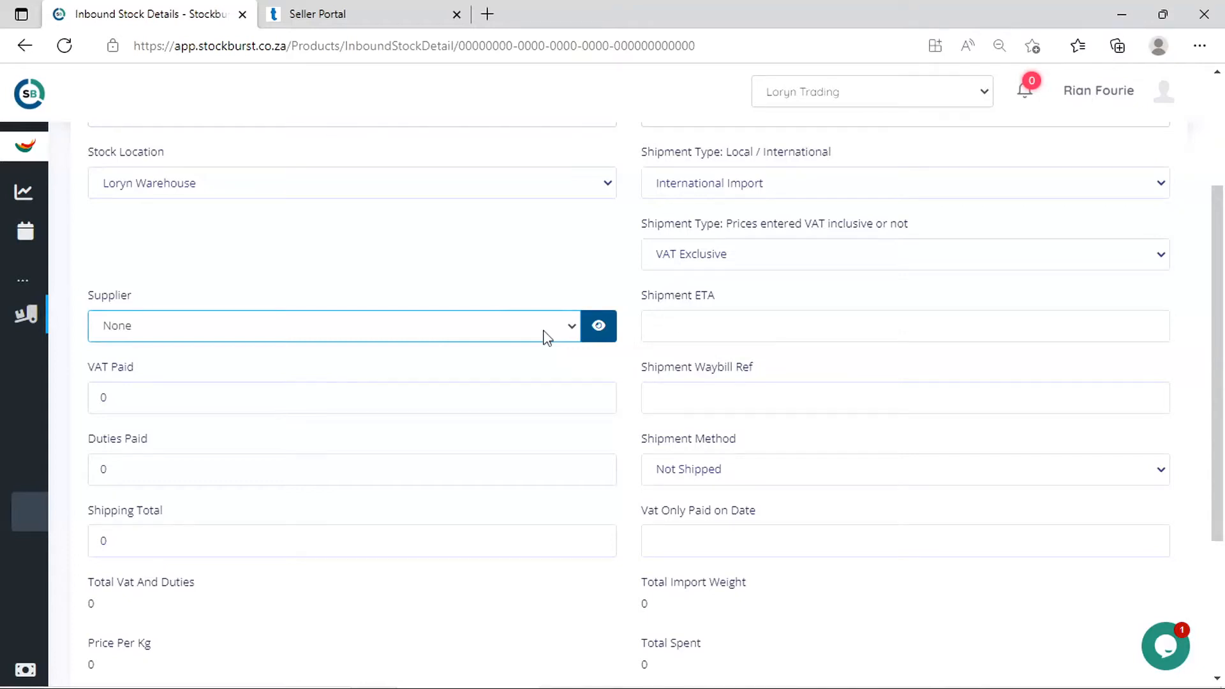
left_click(708, 327)
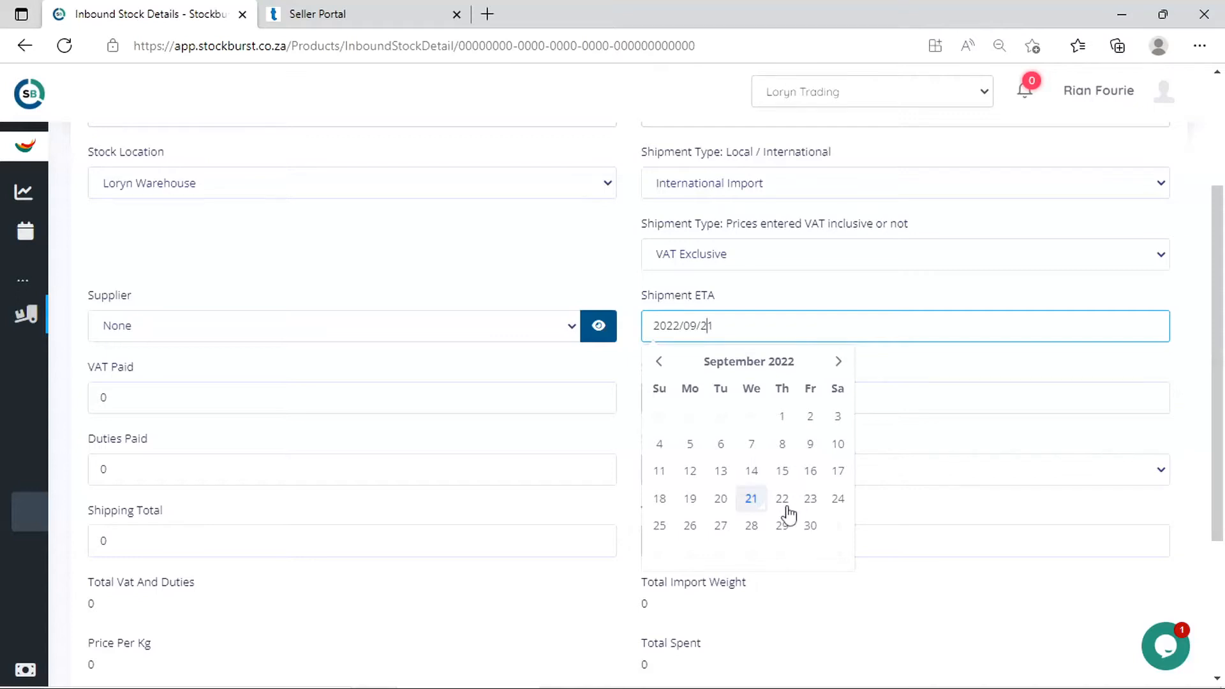
left_click(722, 527)
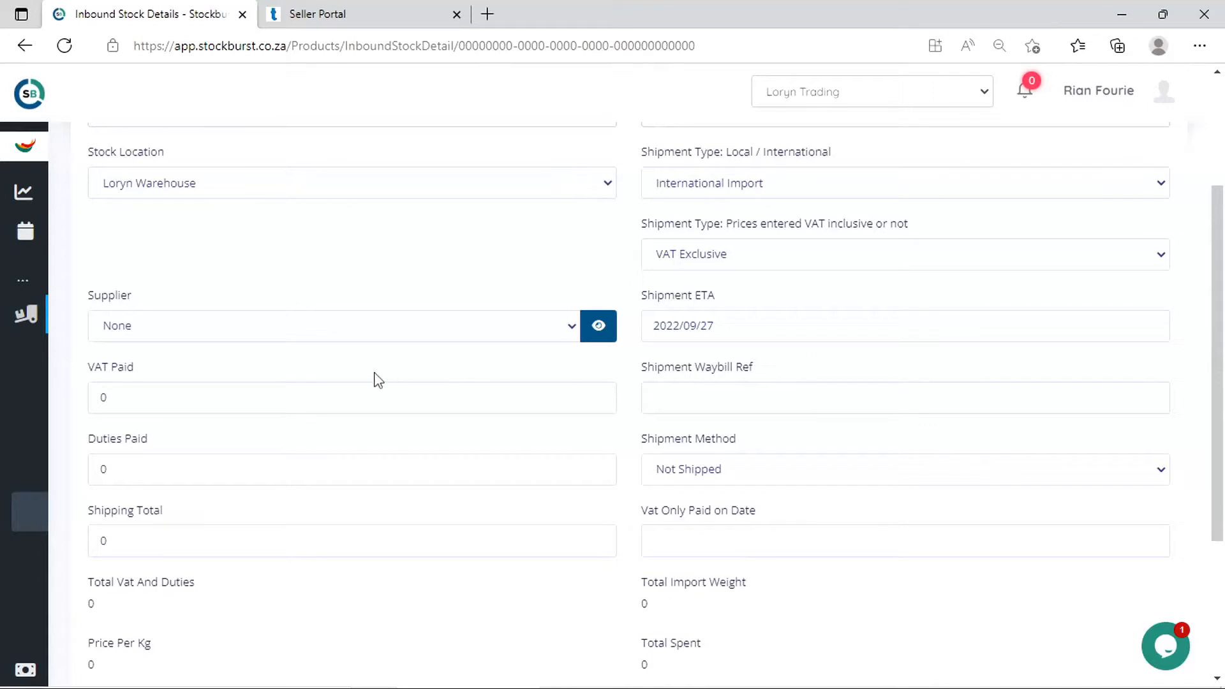
Set VAT Paid to 300 and Duties Paid to 250 for the shipment
scroll(400, 365, "down", 1)
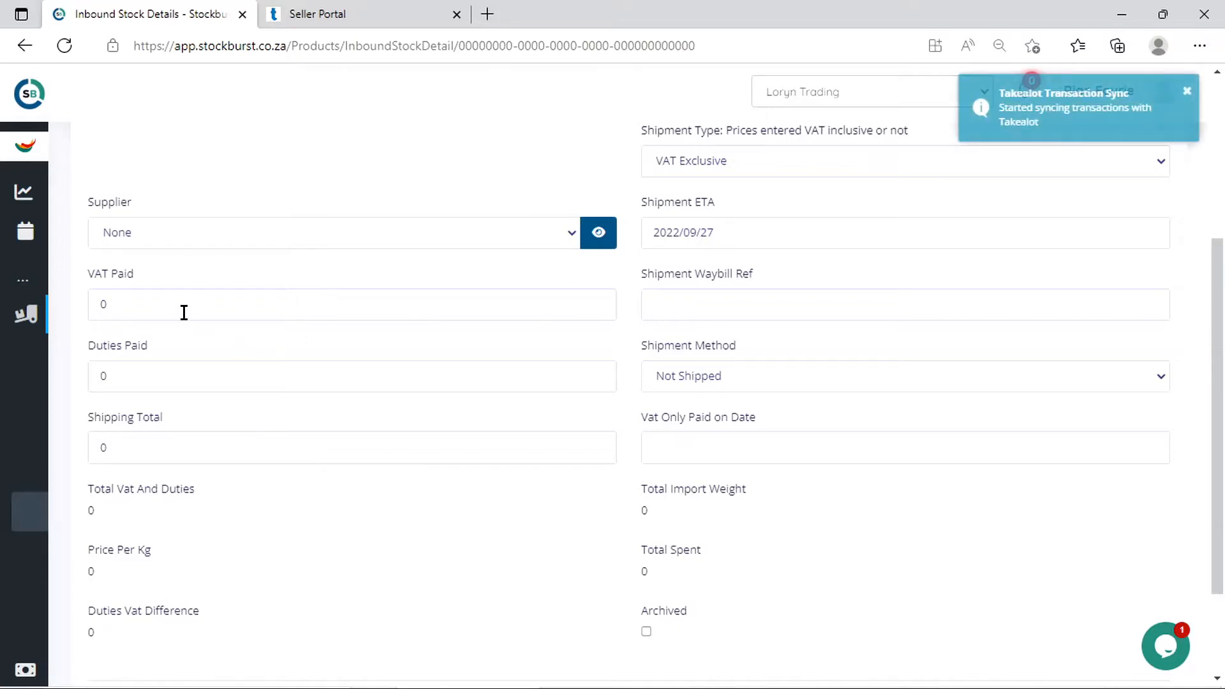
left_click(115, 306)
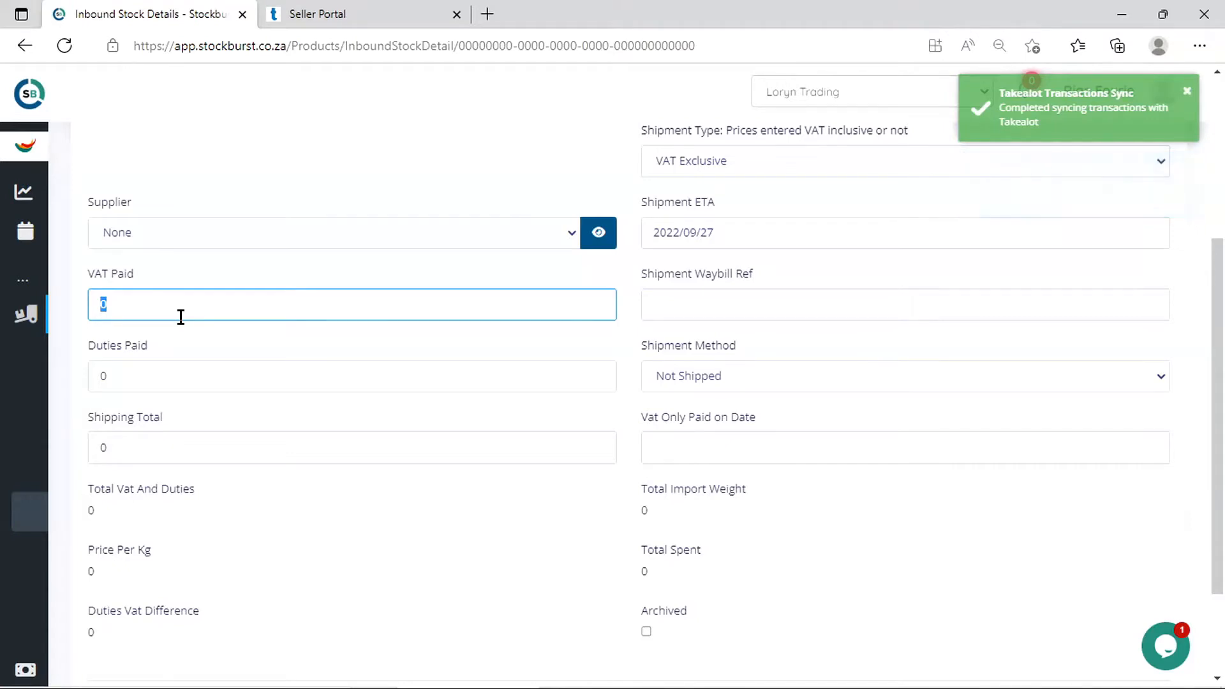
type("300")
left_click(103, 377)
type("15")
type("0")
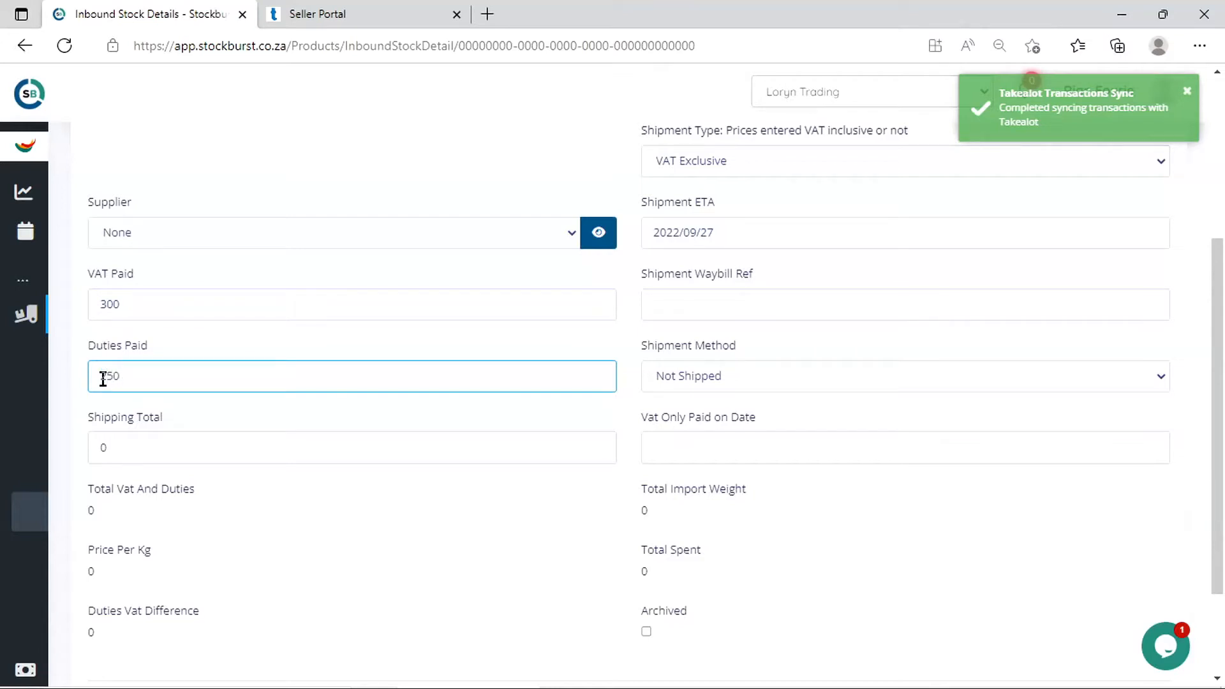
left_click(231, 417)
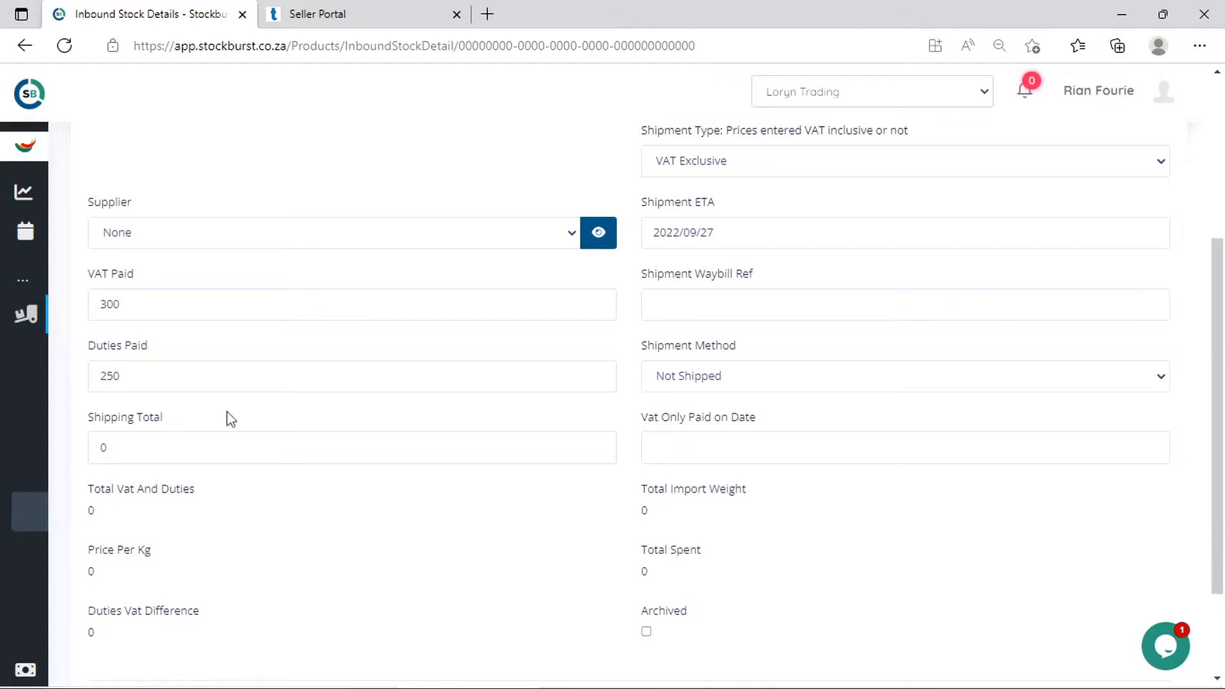
Set the Shipping Total to 800 and the shipment method to By Air
left_click_drag(164, 450, 77, 459)
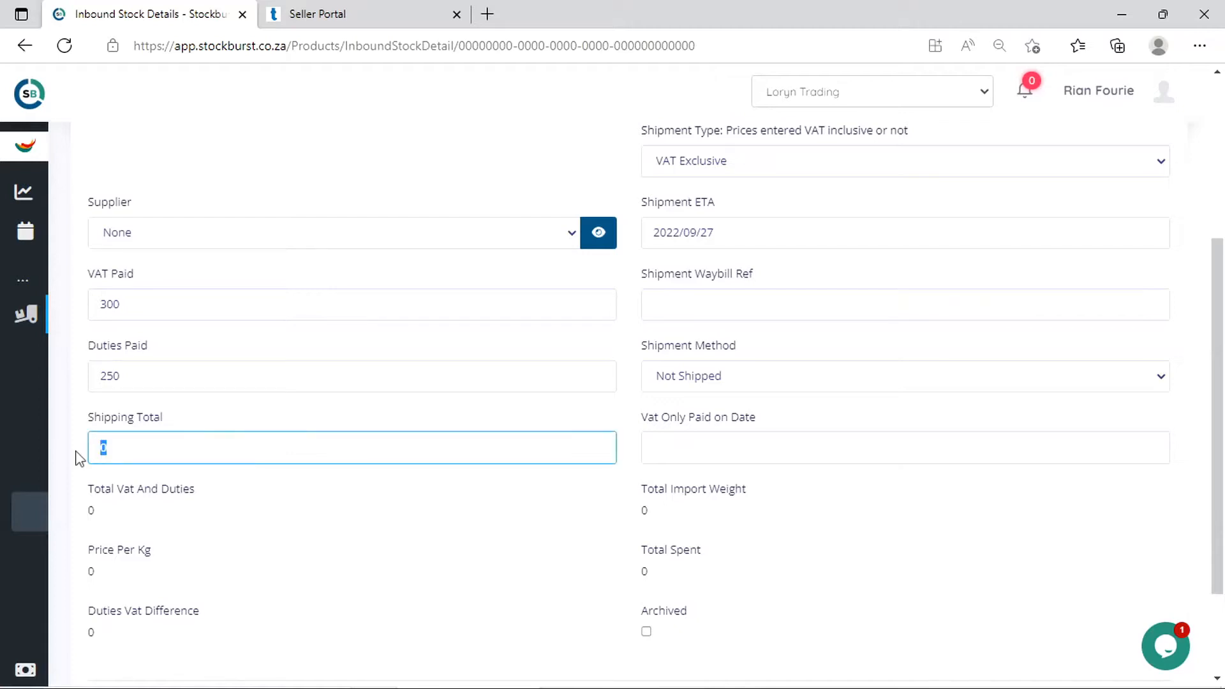
type("800")
left_click(328, 424)
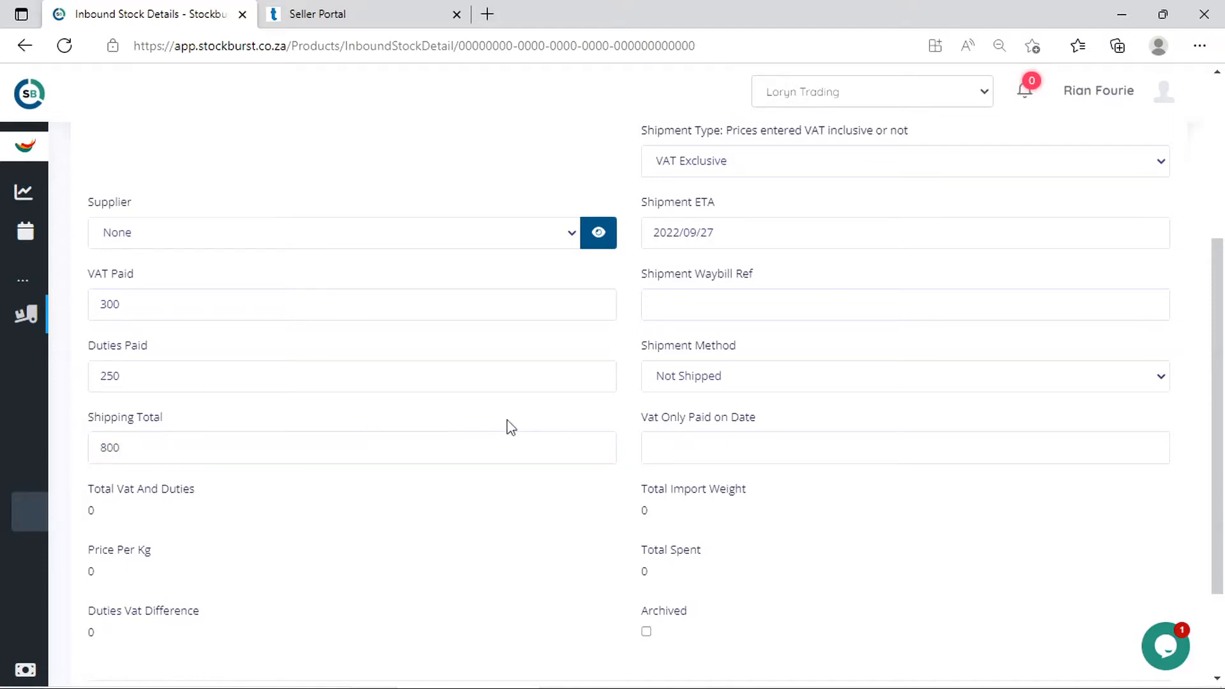
scroll(506, 426, "down", 2)
left_click(753, 285)
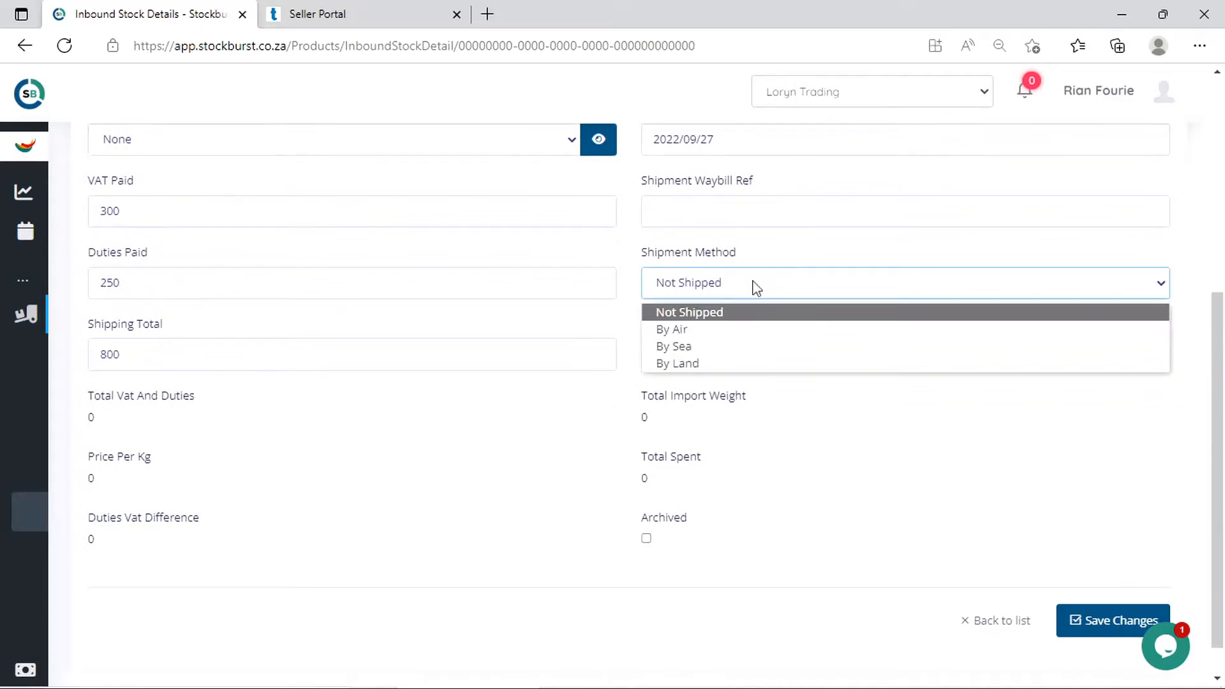
left_click(694, 329)
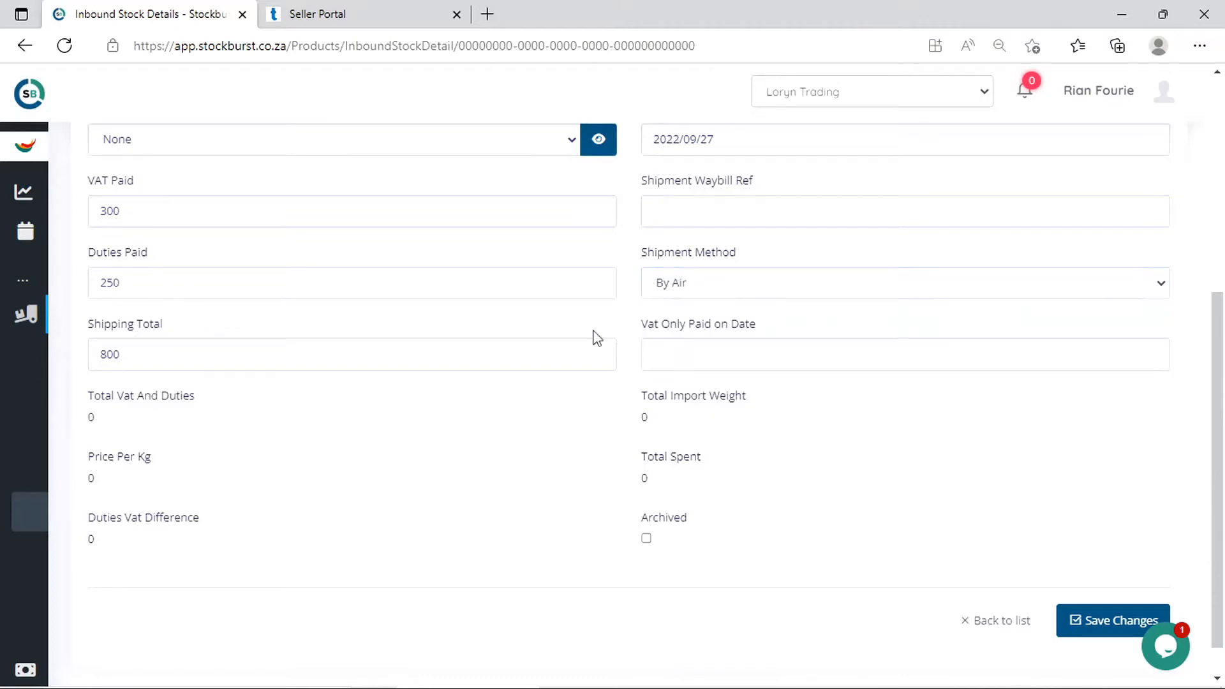
Set the Vat Only Paid on Date to 2022/09/27 and save the inbound stock record
left_click(739, 357)
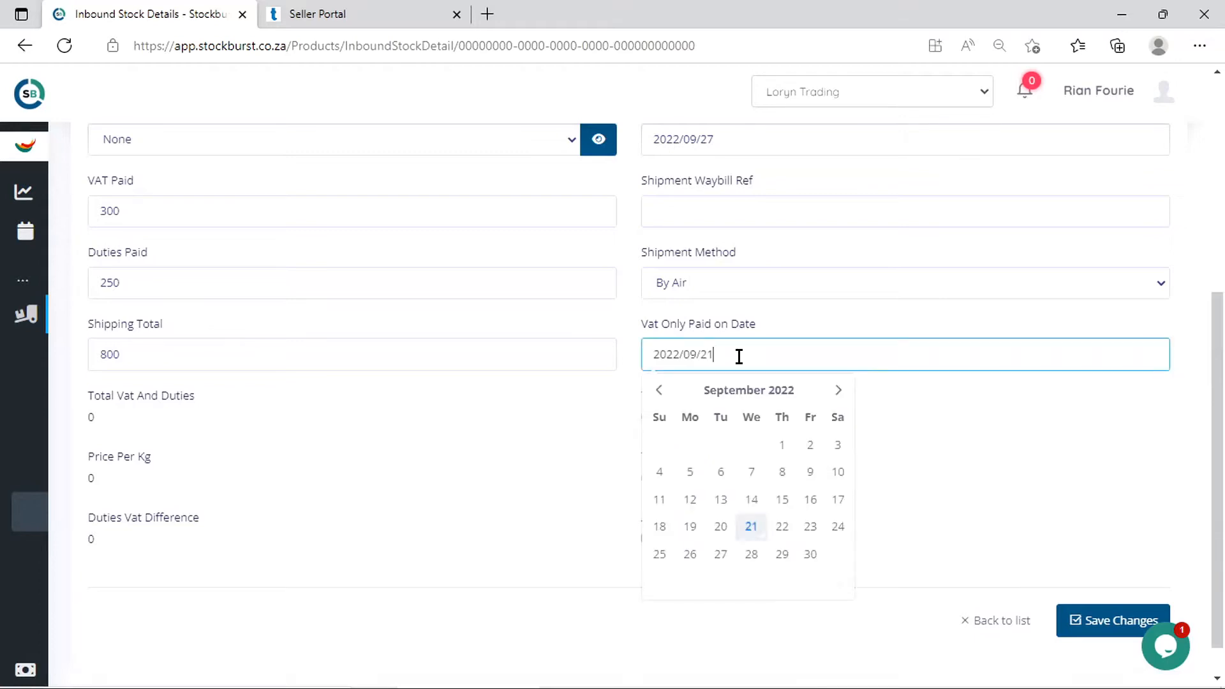
left_click(720, 555)
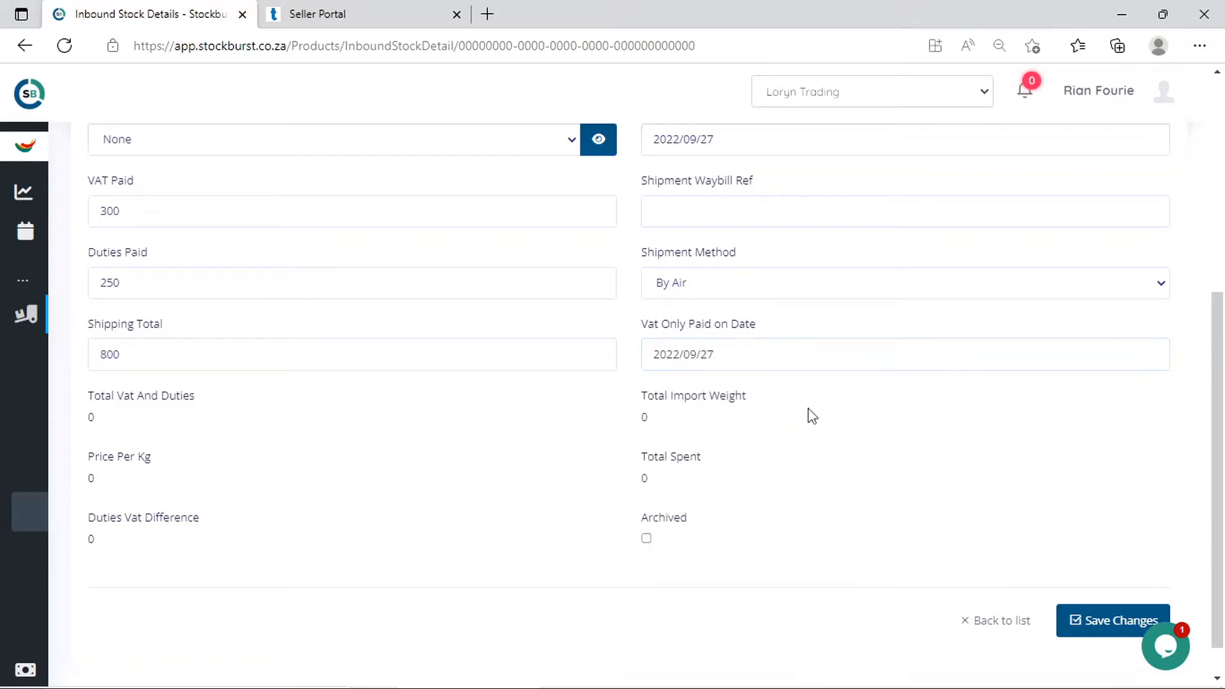
left_click(1120, 621)
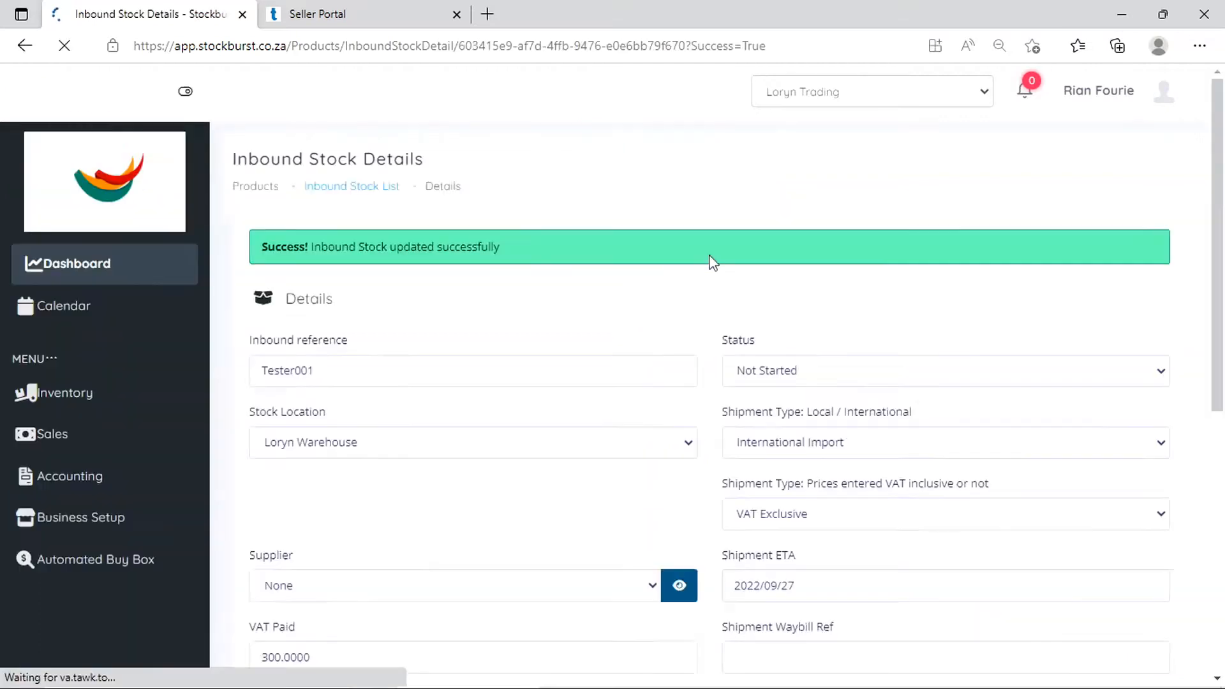
Open the product list of the saved Tester001 inbound stock record
scroll(713, 263, "down", 7)
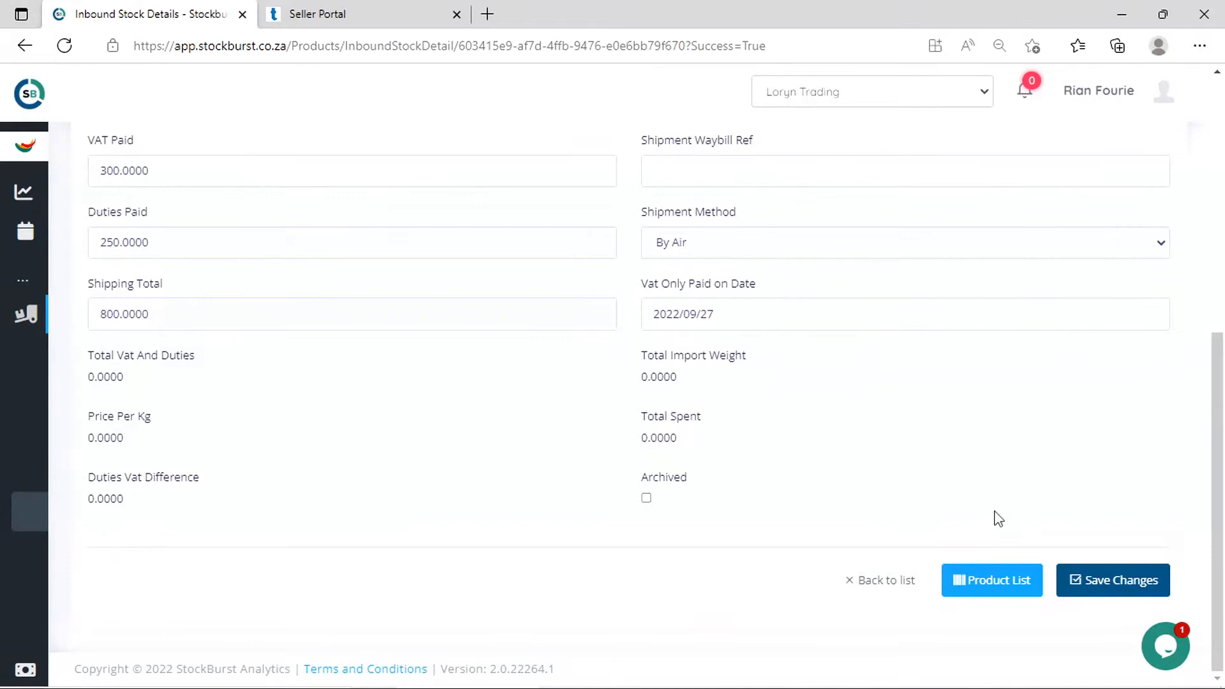
left_click(1002, 582)
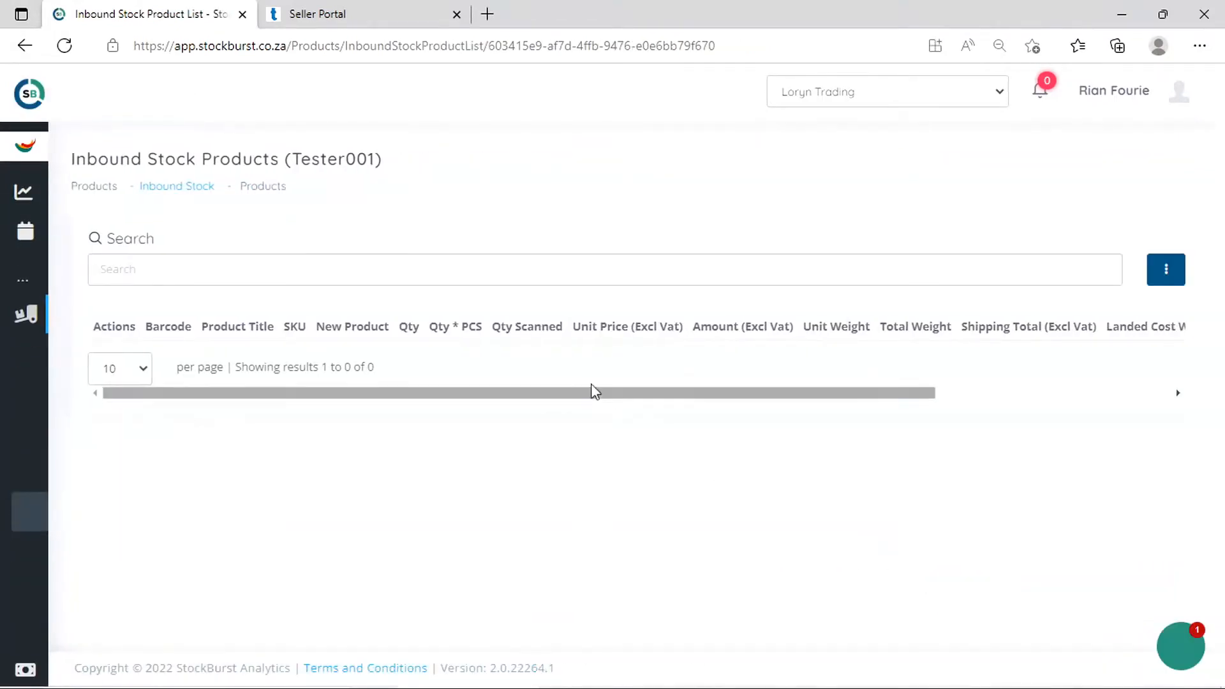
left_click_drag(561, 396, 501, 396)
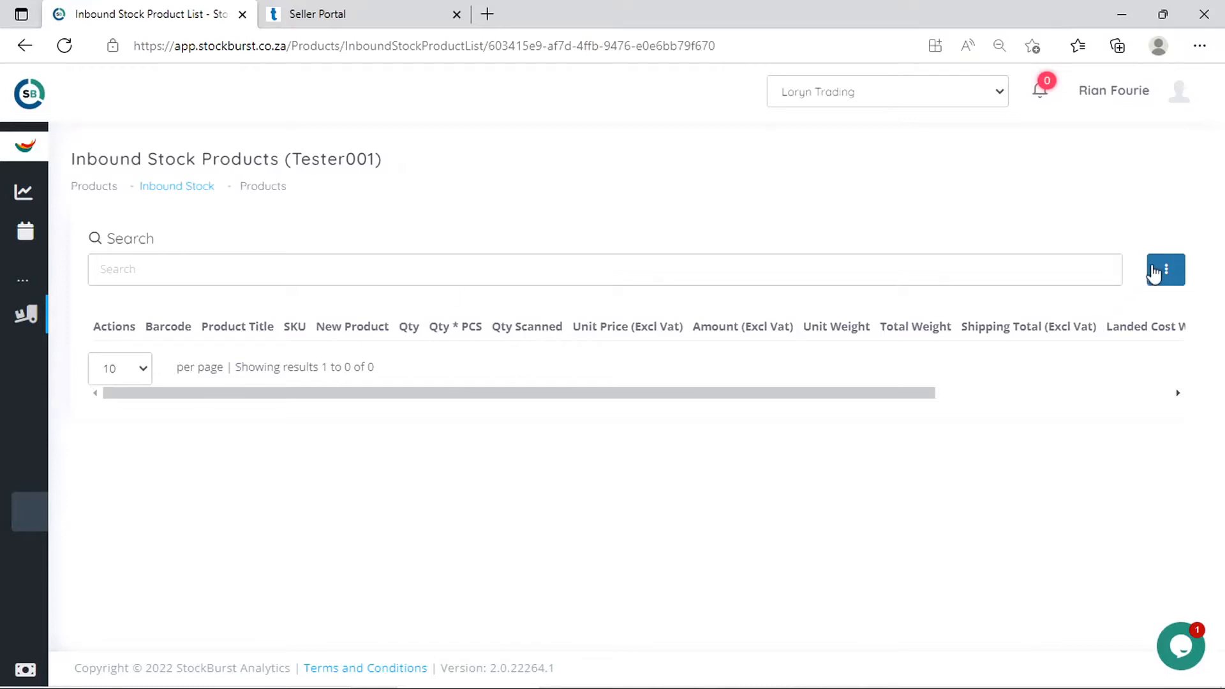
Download the inbound stock import template and open InboundStock.xlsx in Excel
left_click(1161, 273)
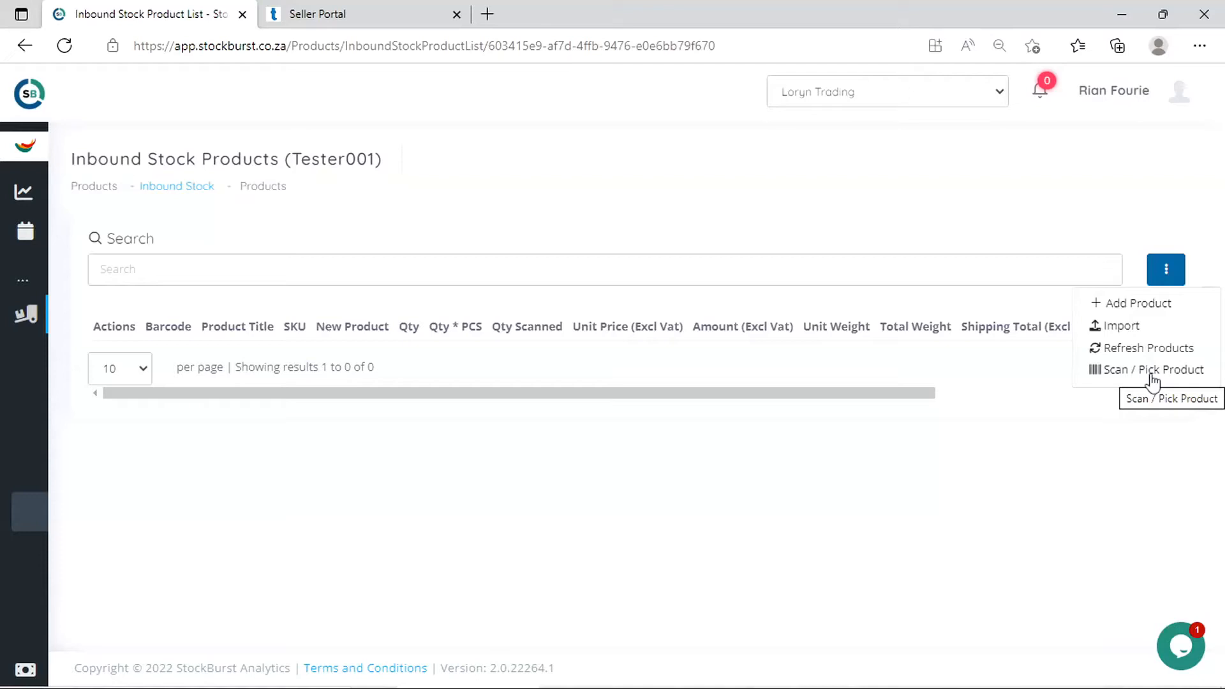
left_click(1133, 328)
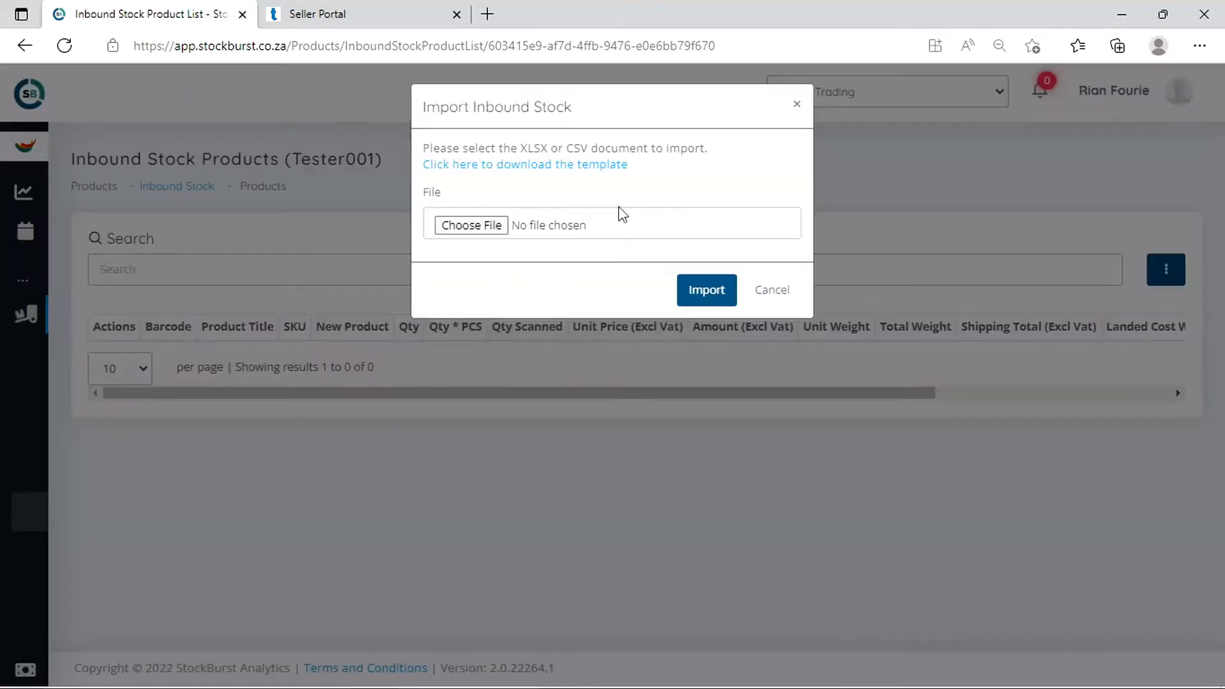
left_click(524, 167)
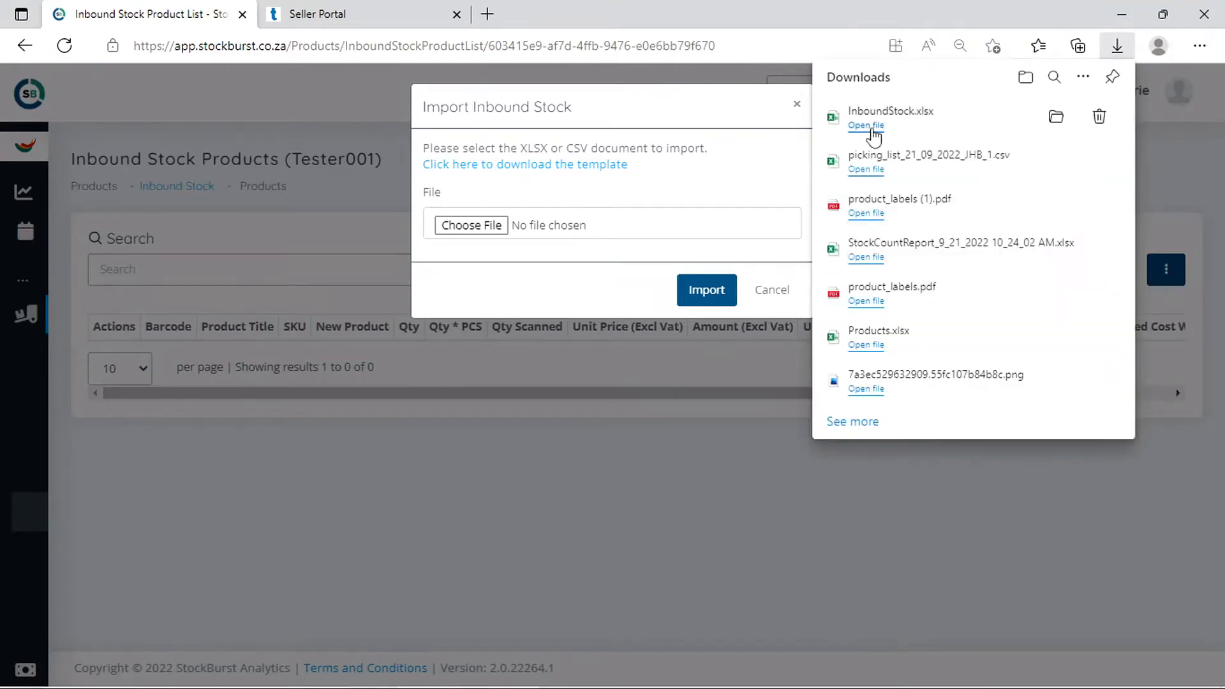
left_click(871, 128)
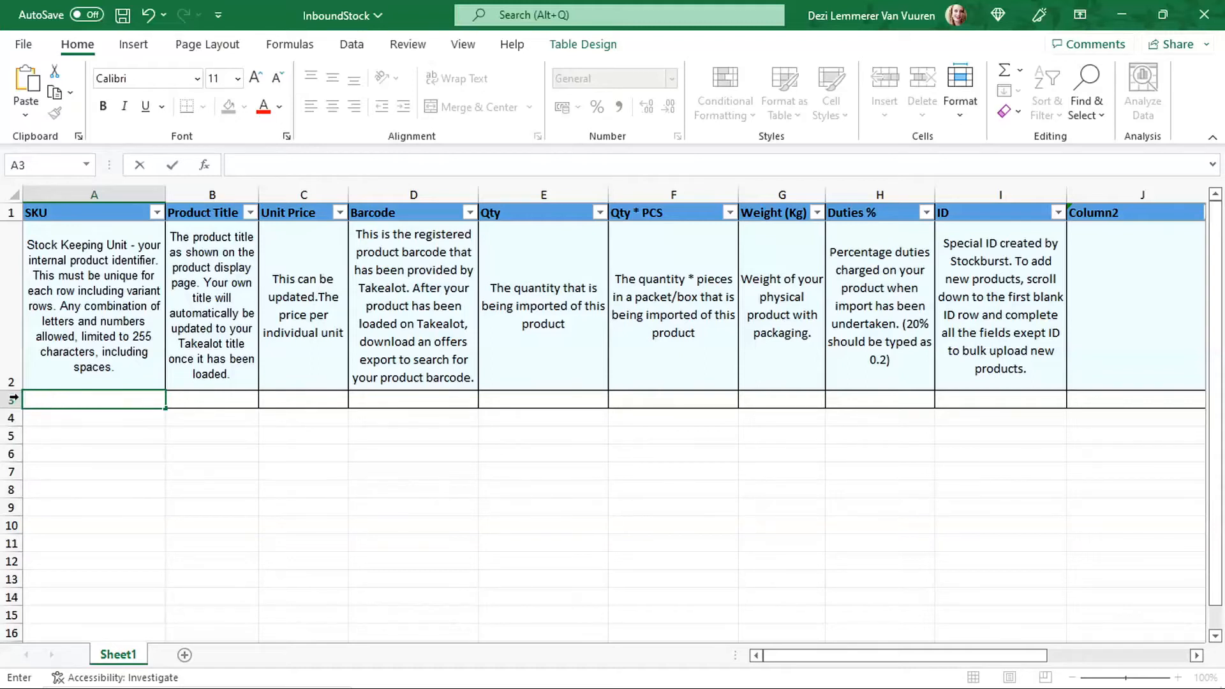
Enter MS005-21HB as the SKU in row 3, the first empty product row of the template
left_click(213, 401)
left_click(110, 402)
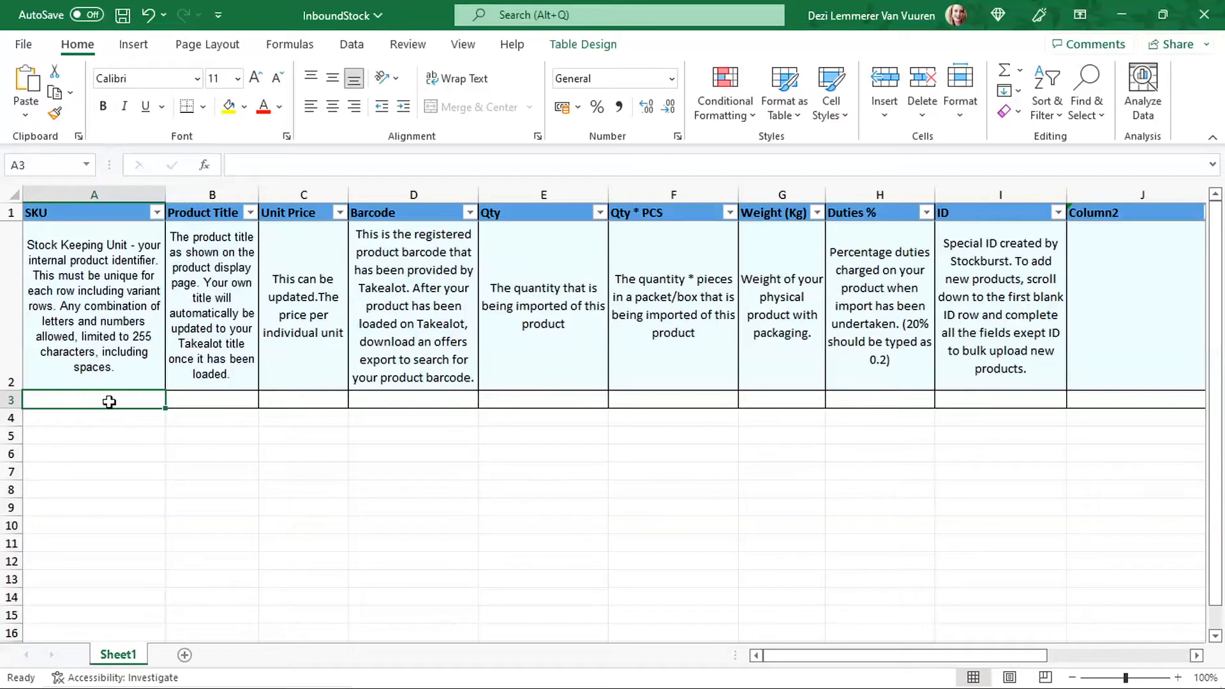
type("MS005-21")
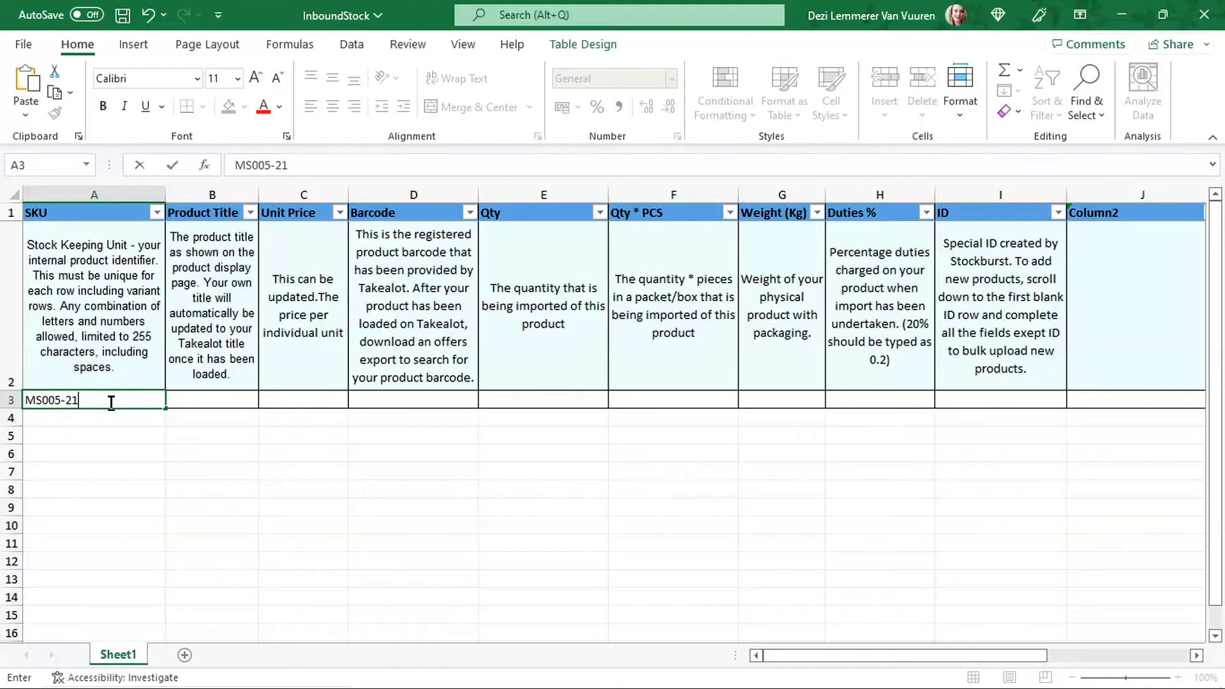
type("HB")
left_click(203, 404)
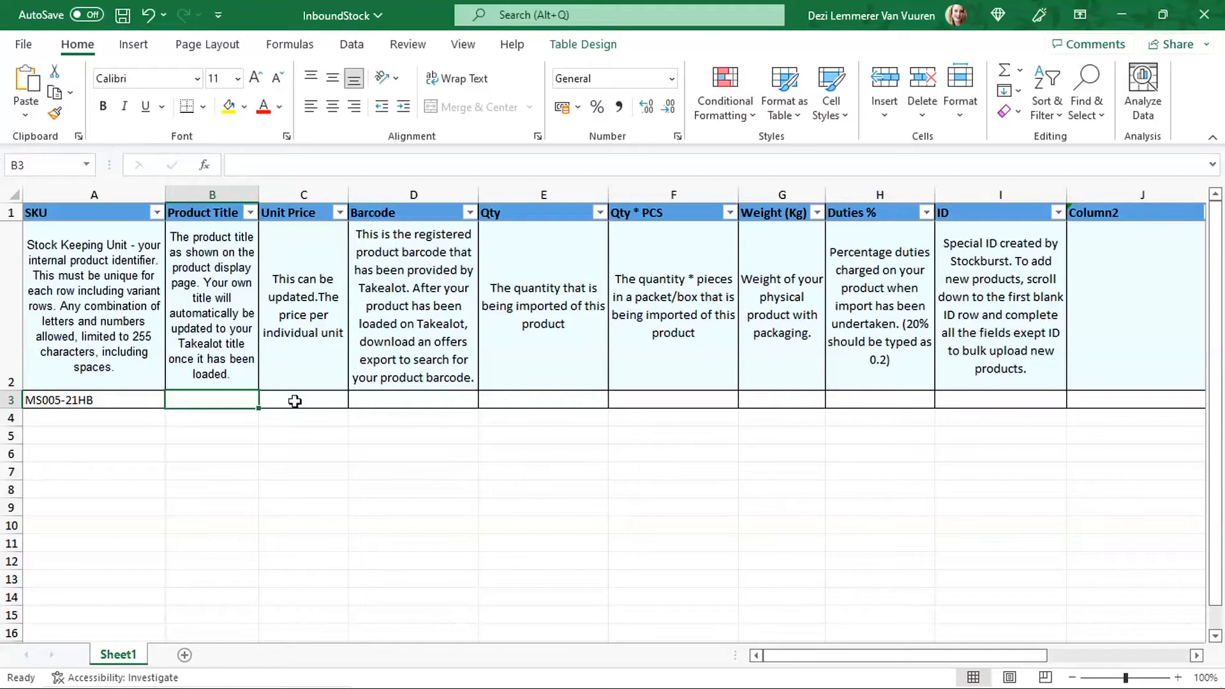
Set the Unit Price to 100 and the Qty to 10 for product MS005-21HB, leaving its Barcode blank
left_click(295, 401)
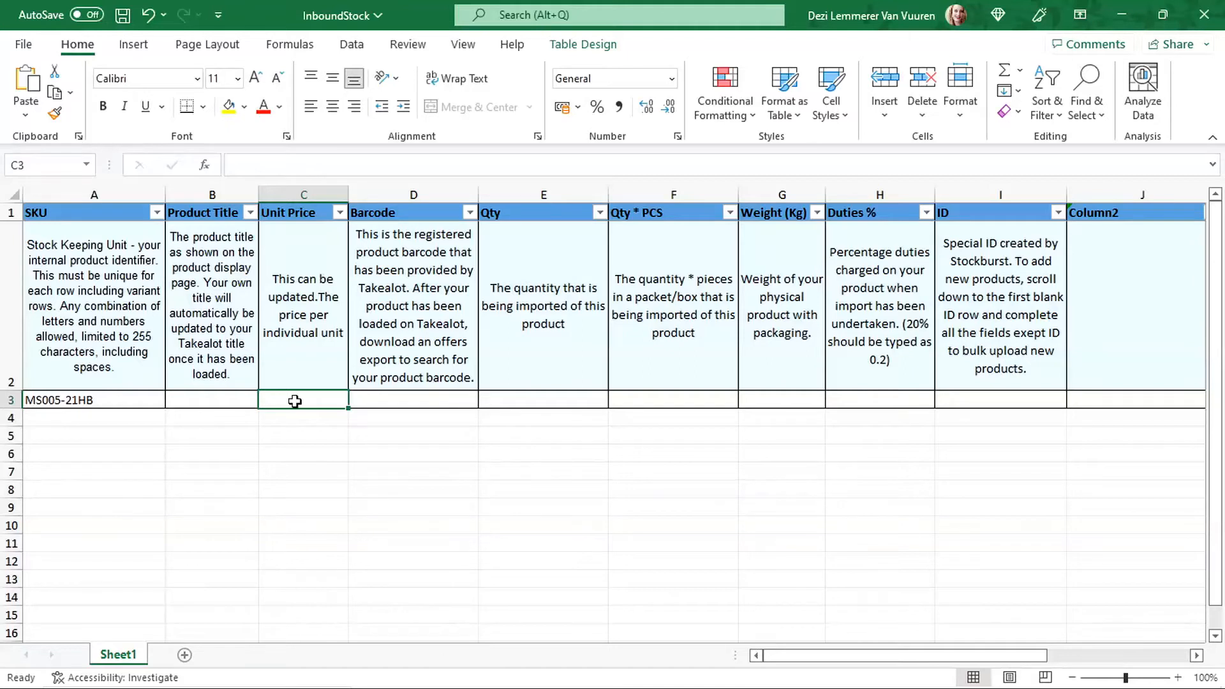
type("100")
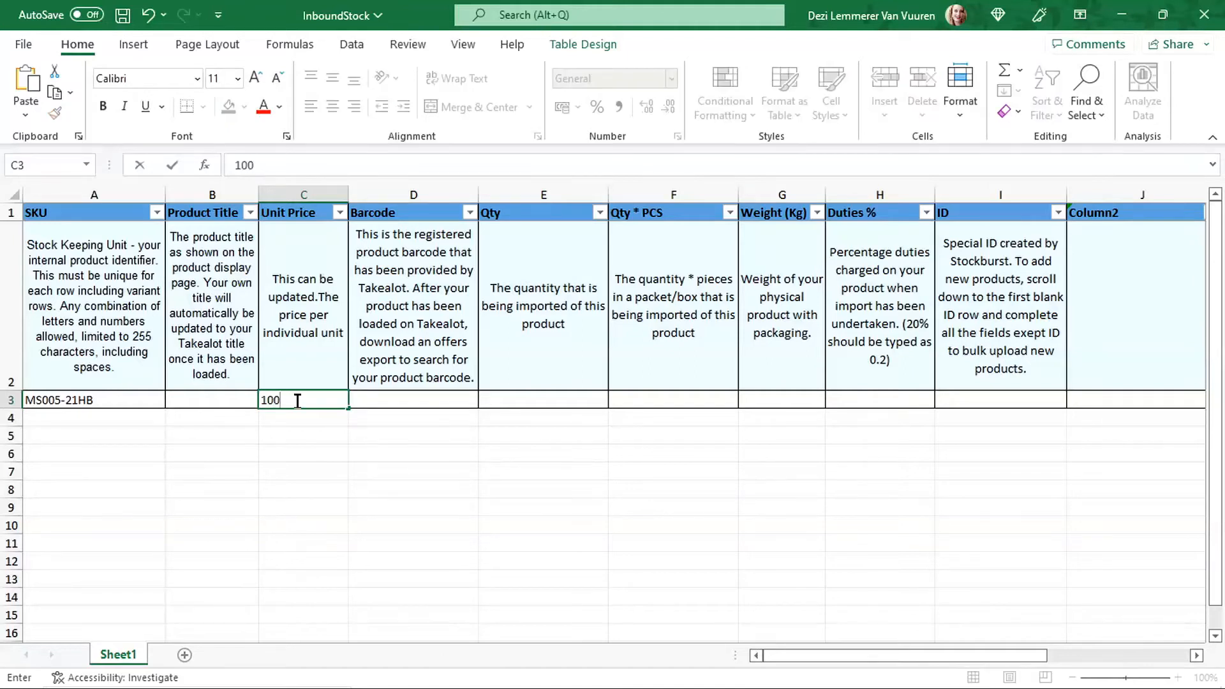
left_click(403, 400)
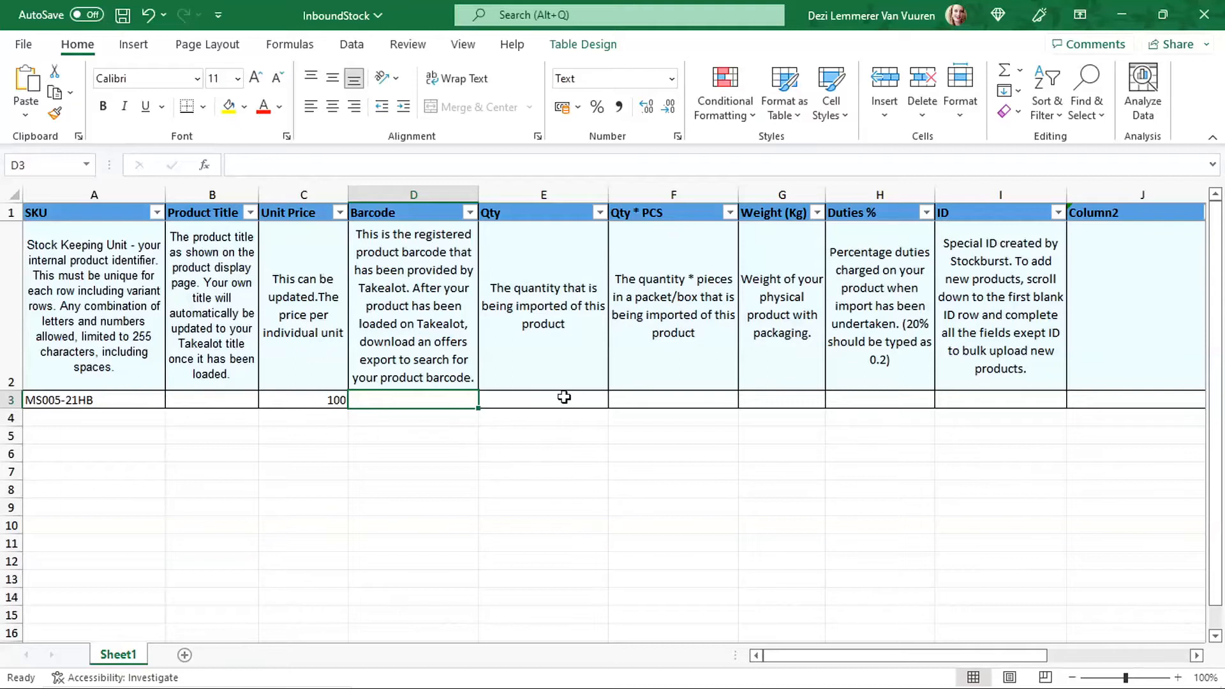
left_click(544, 401)
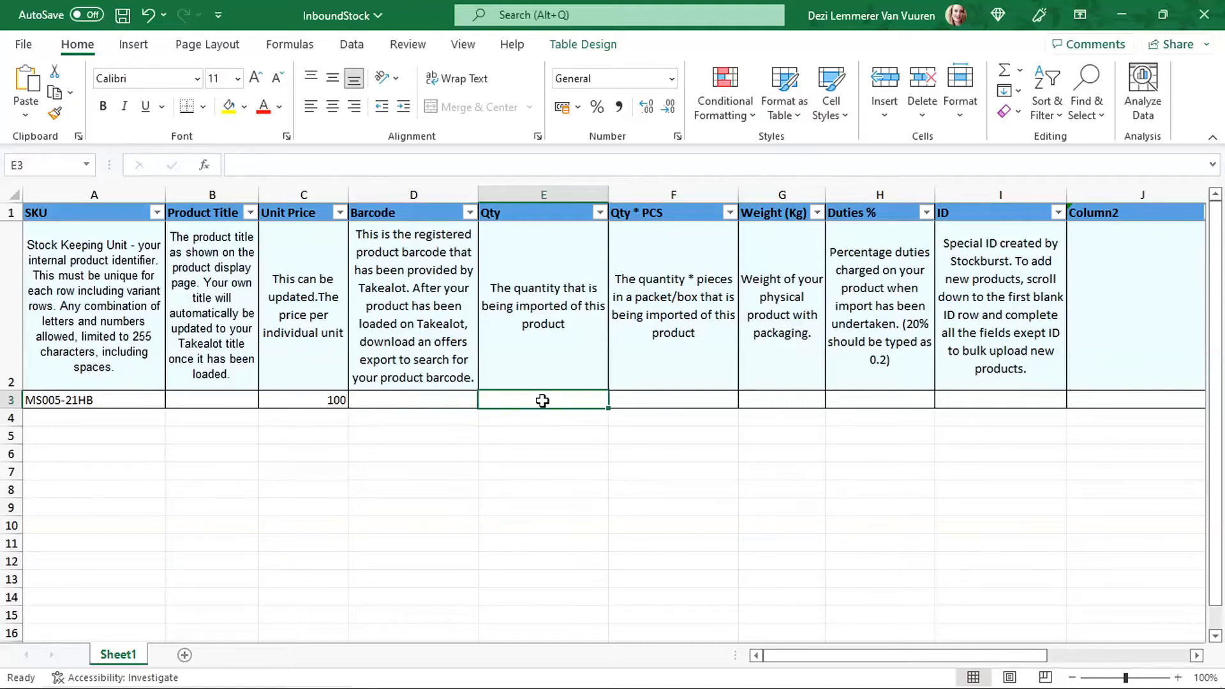
key("End")
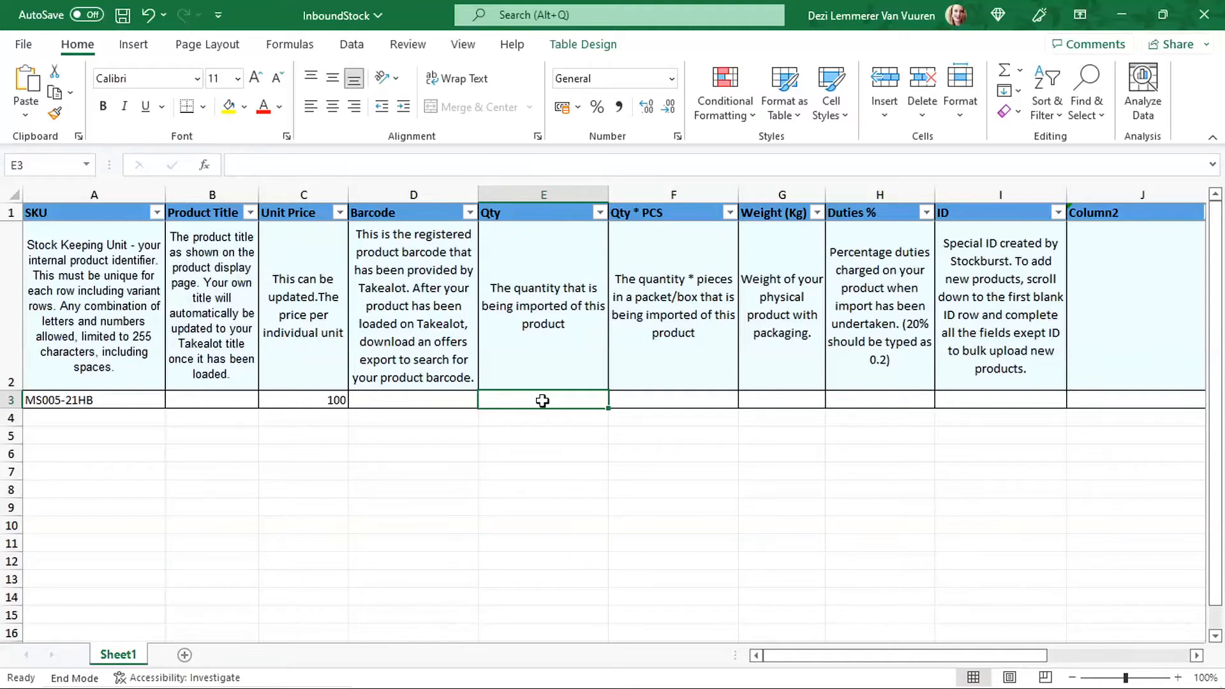
type("10")
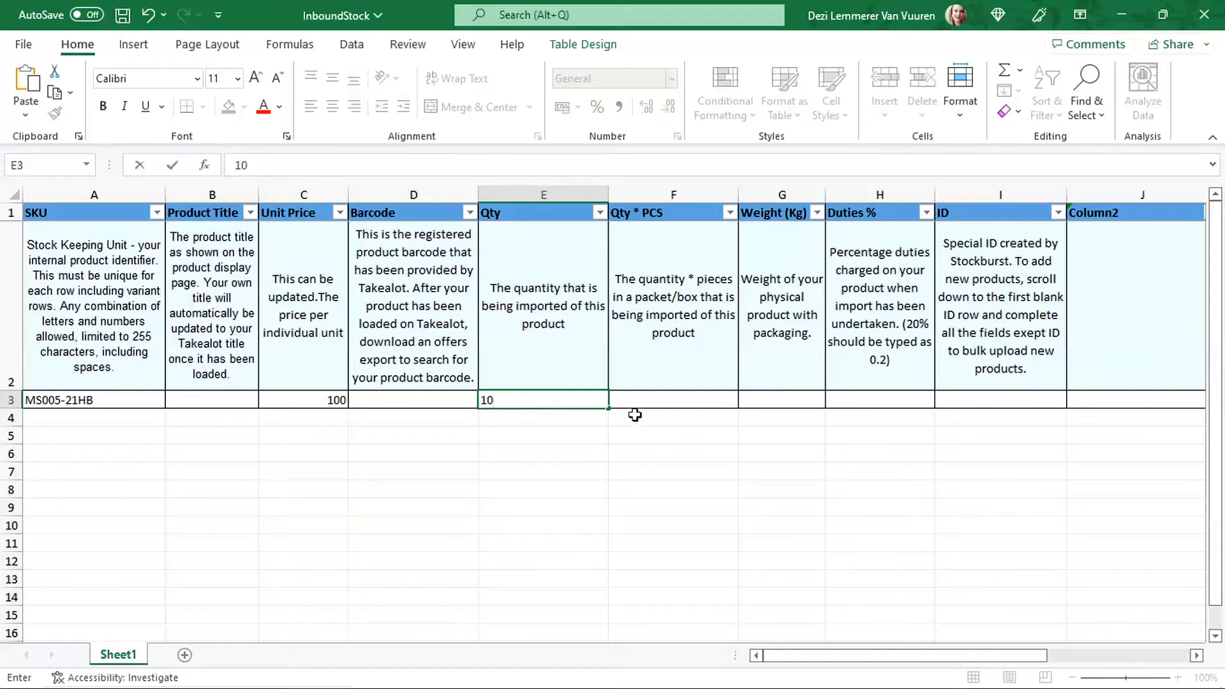
left_click(642, 401)
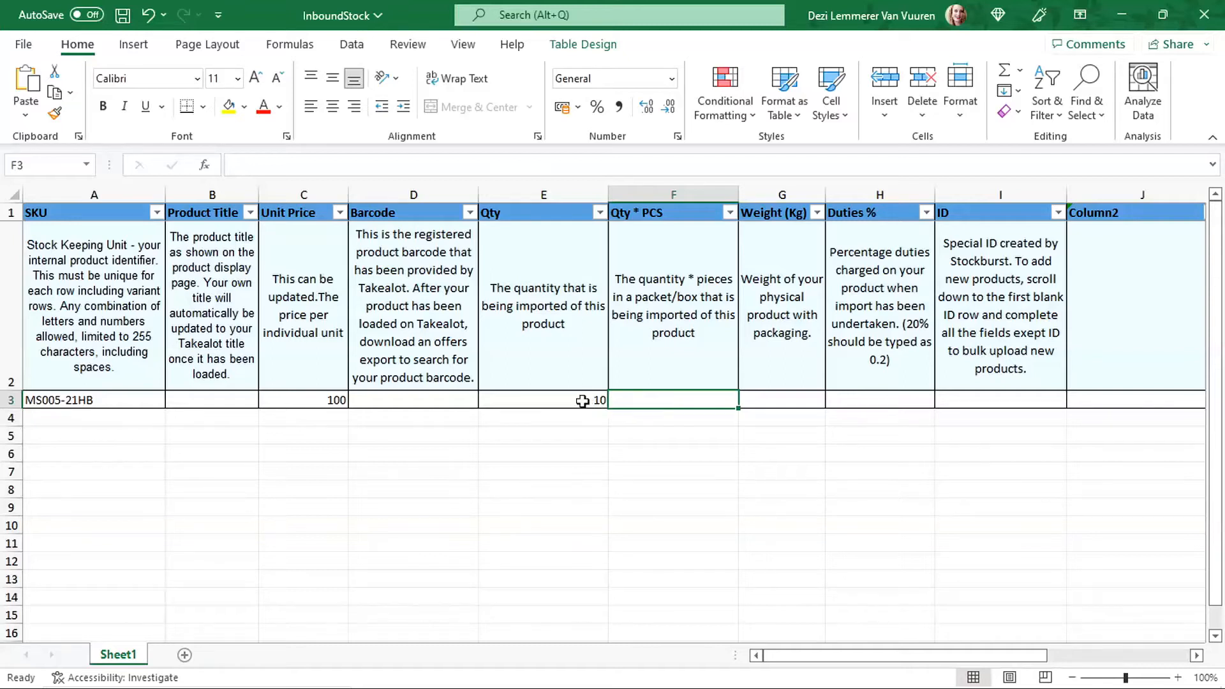
Review the Unit Price, Qty, Qty * PCS, Weight (Kg) and Duties % cells of the MS005-21HB row
left_click(562, 397)
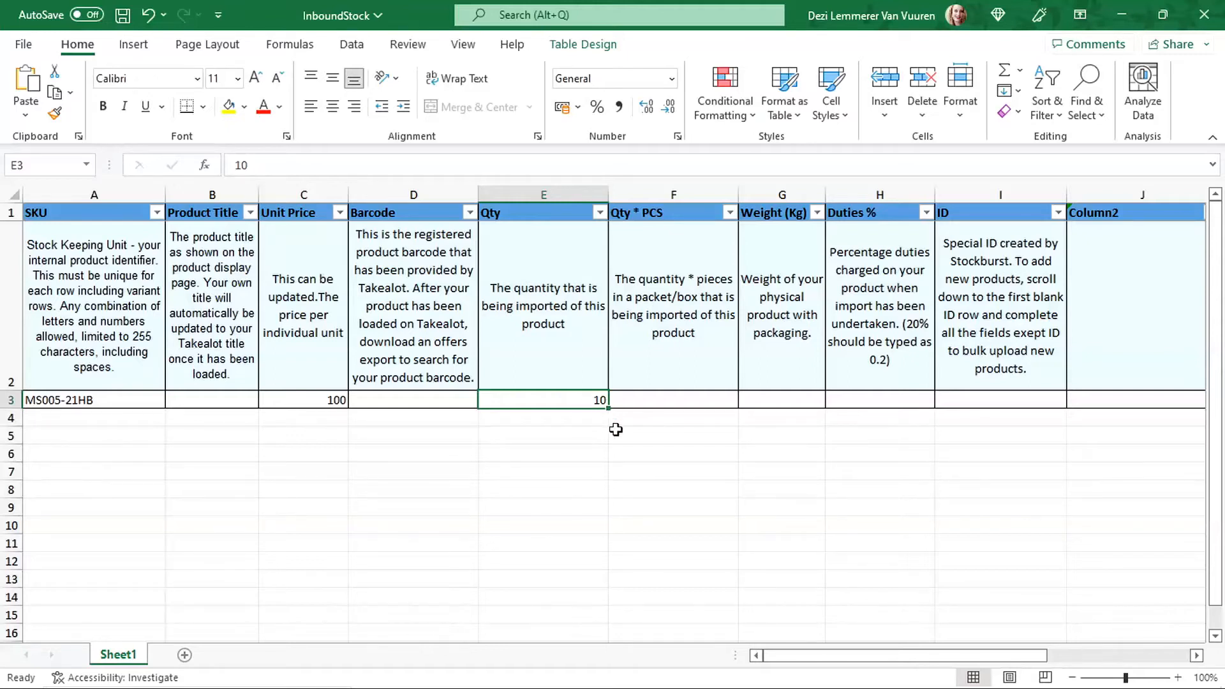
left_click(643, 400)
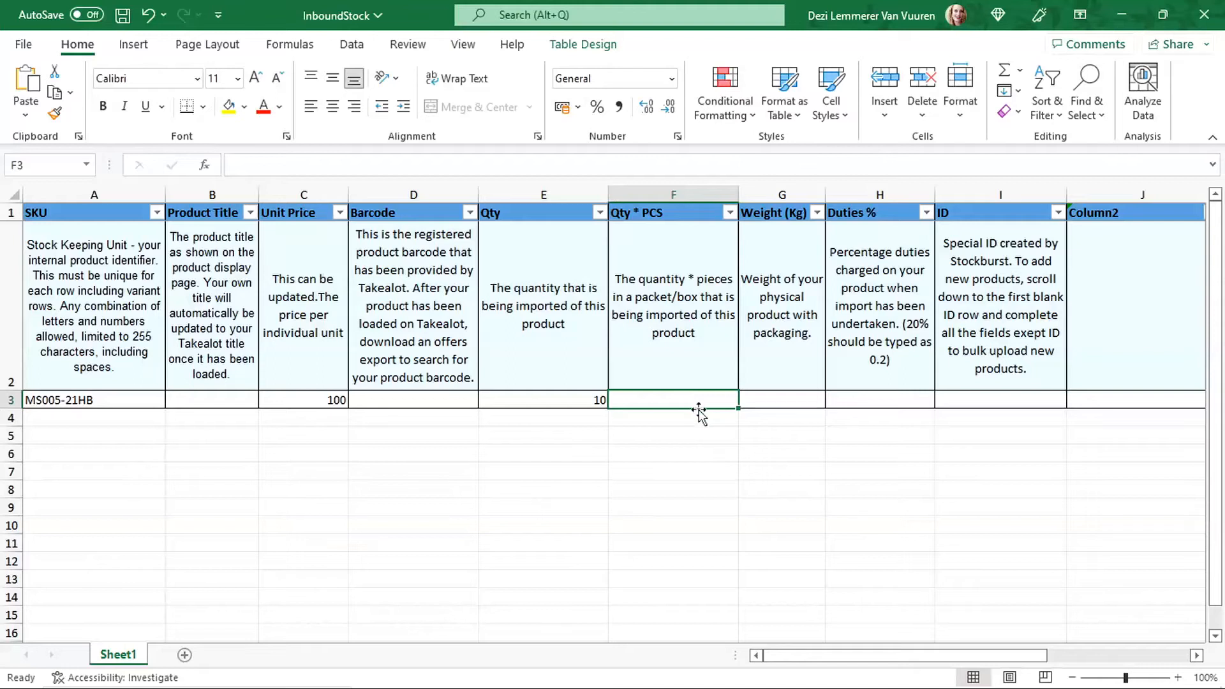
left_click(582, 402)
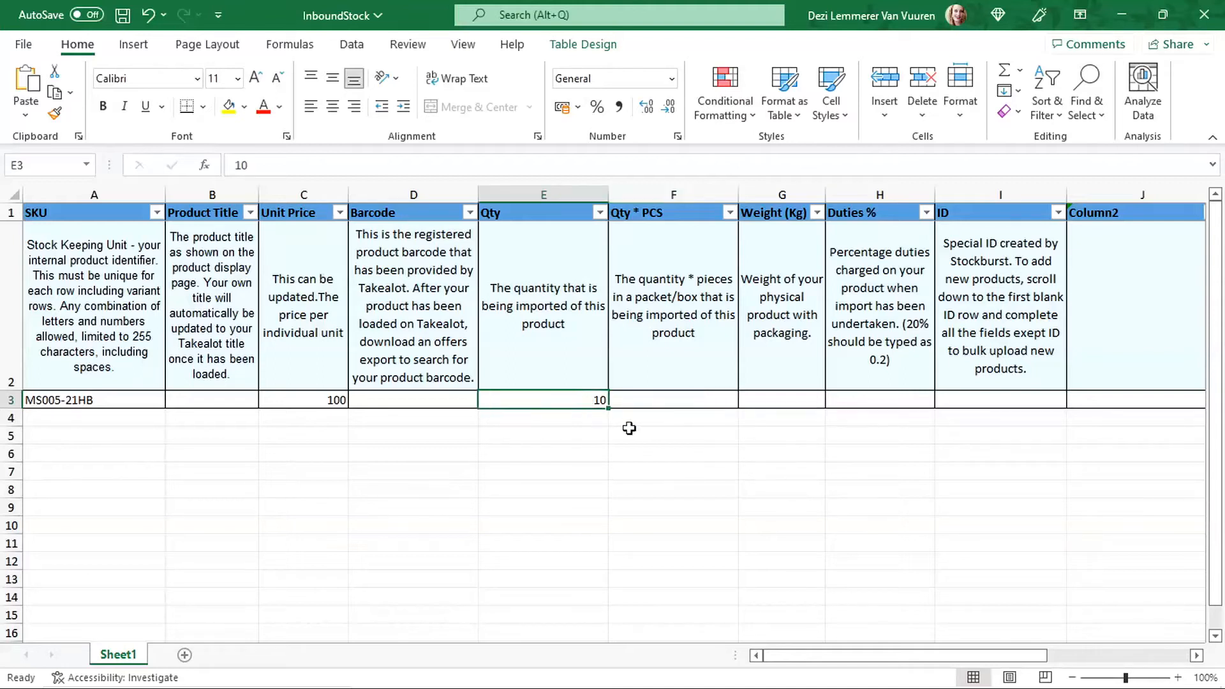
left_click(691, 404)
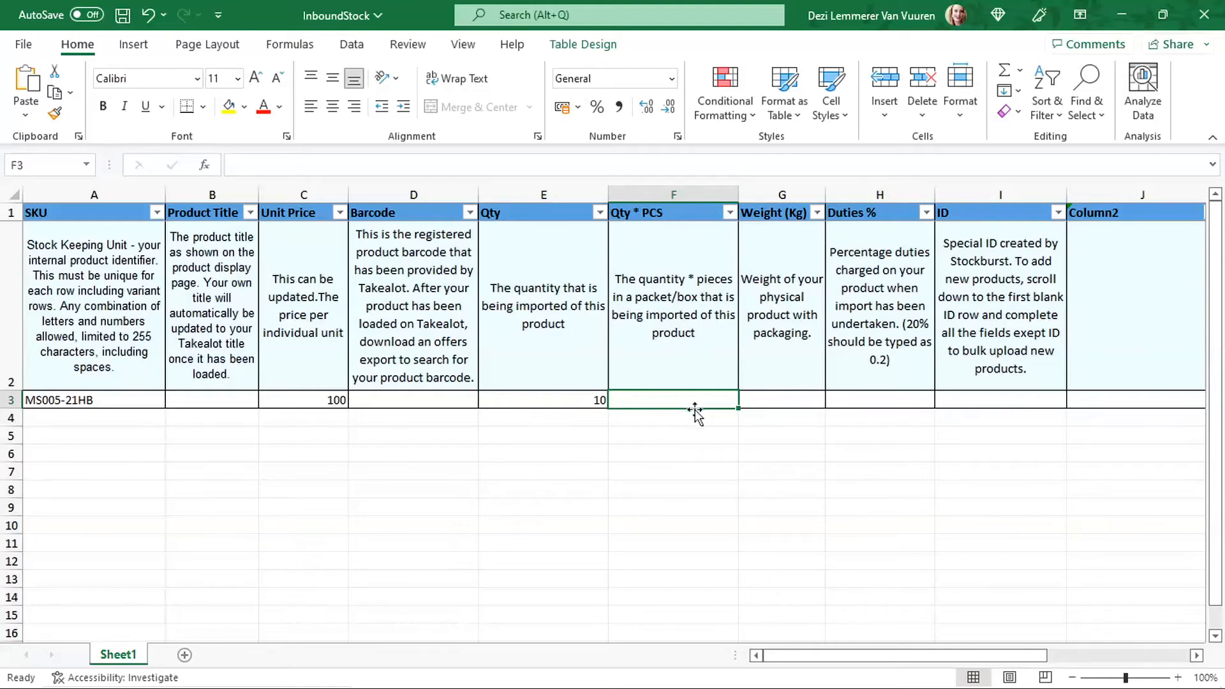
left_click(783, 401)
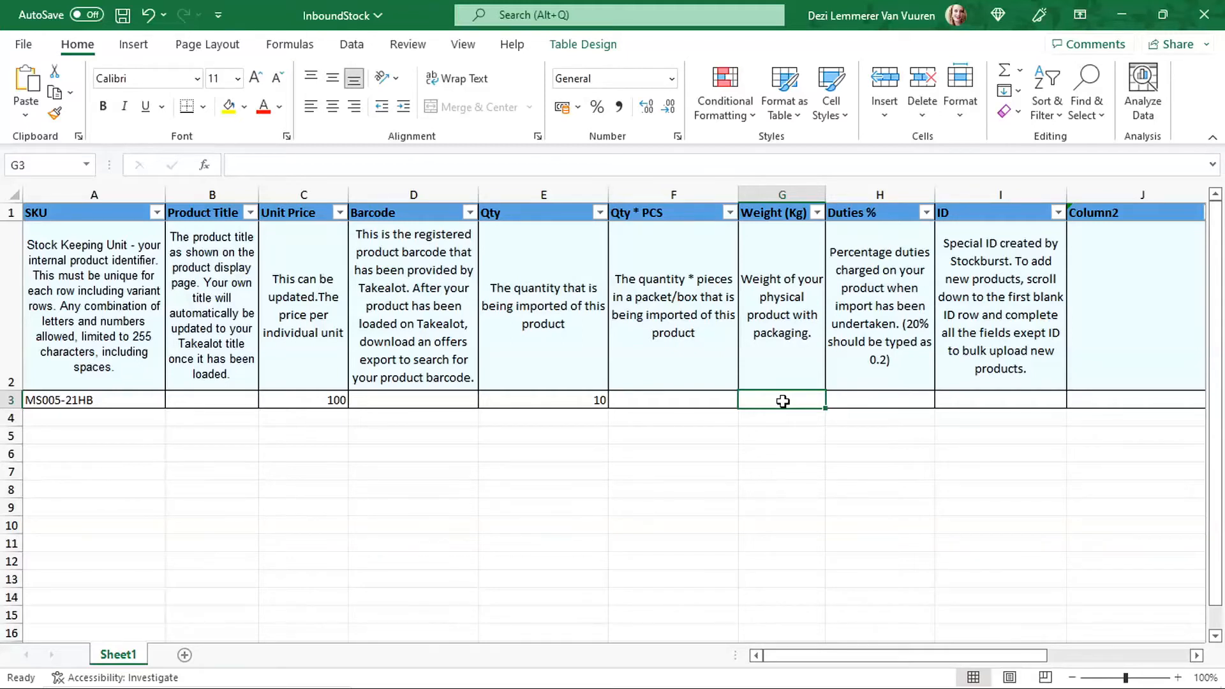
left_click(878, 399)
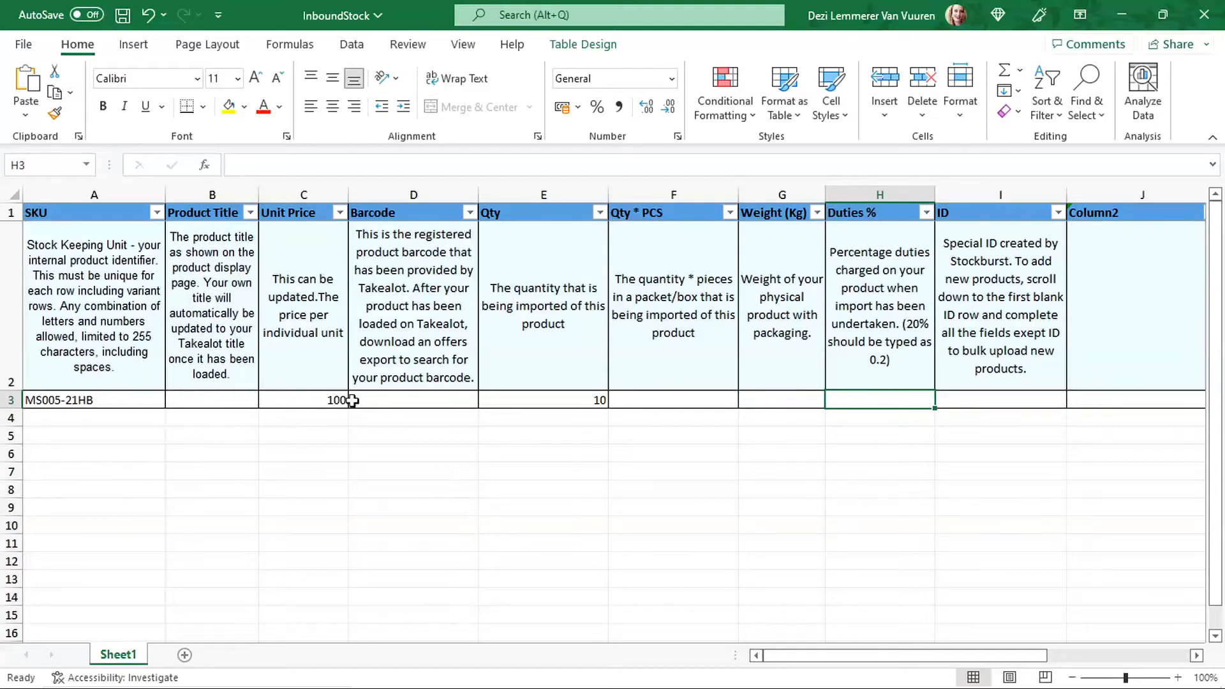
left_click(326, 399)
left_click(520, 401)
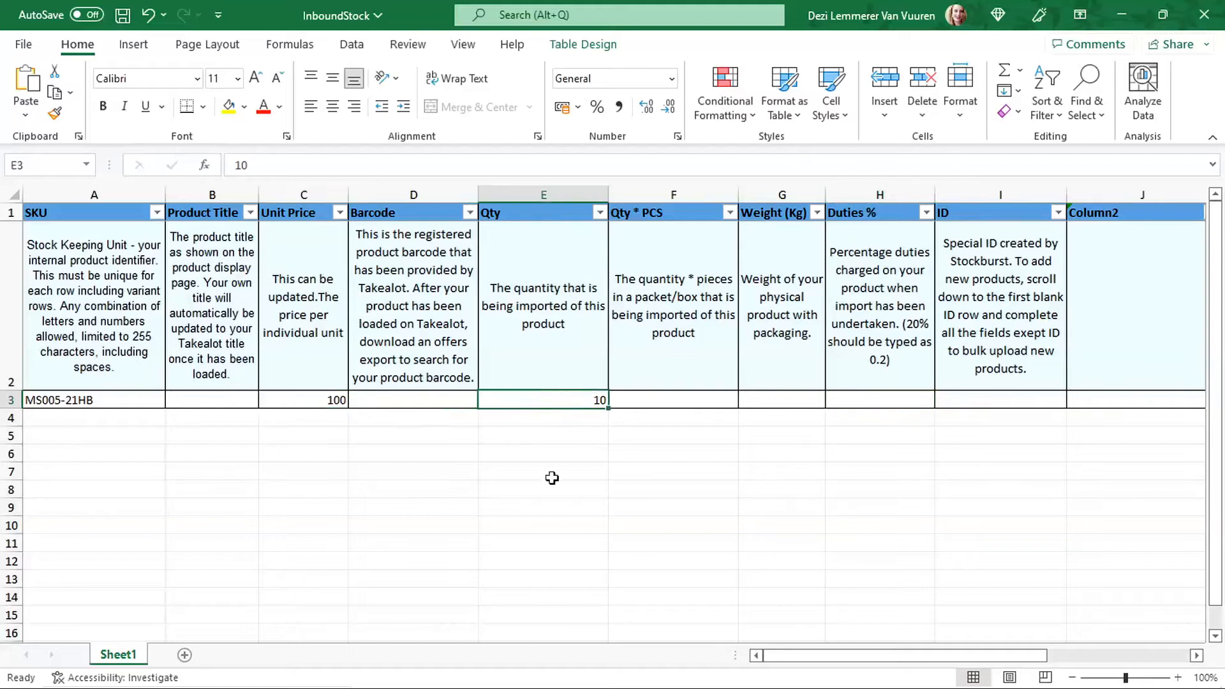
Enter MS005-TSB as the SKU of the second product in row 4
left_click(71, 416)
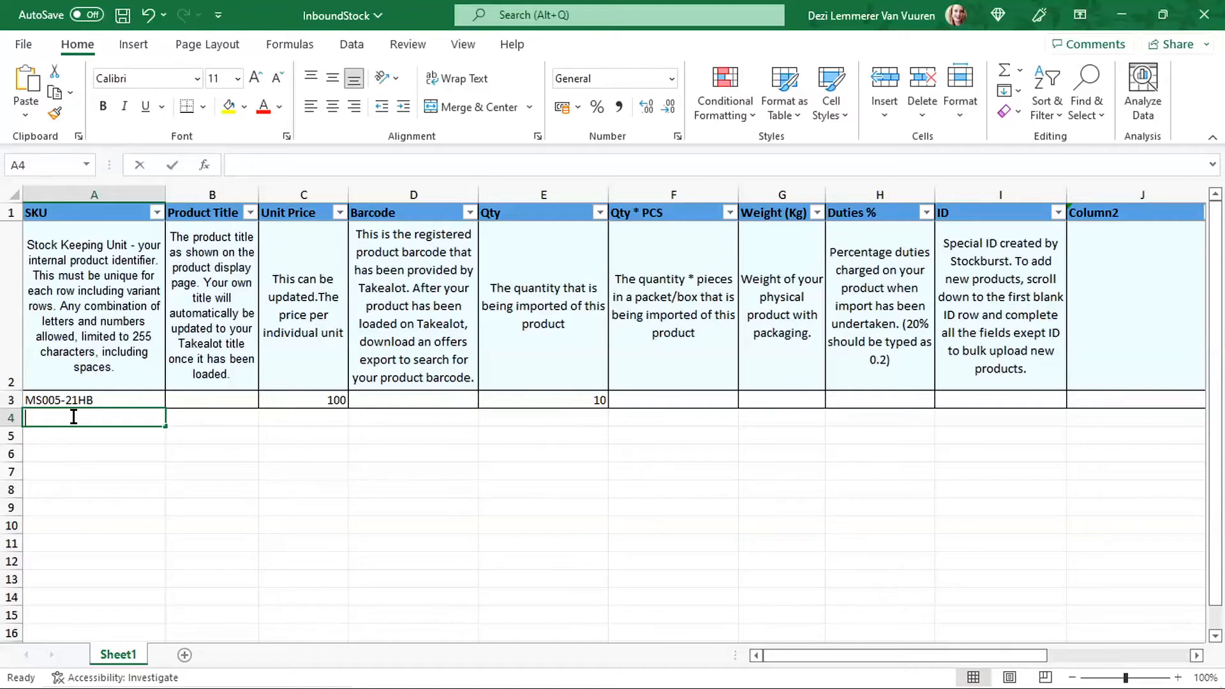
type("M")
type("S0")
type("05-T")
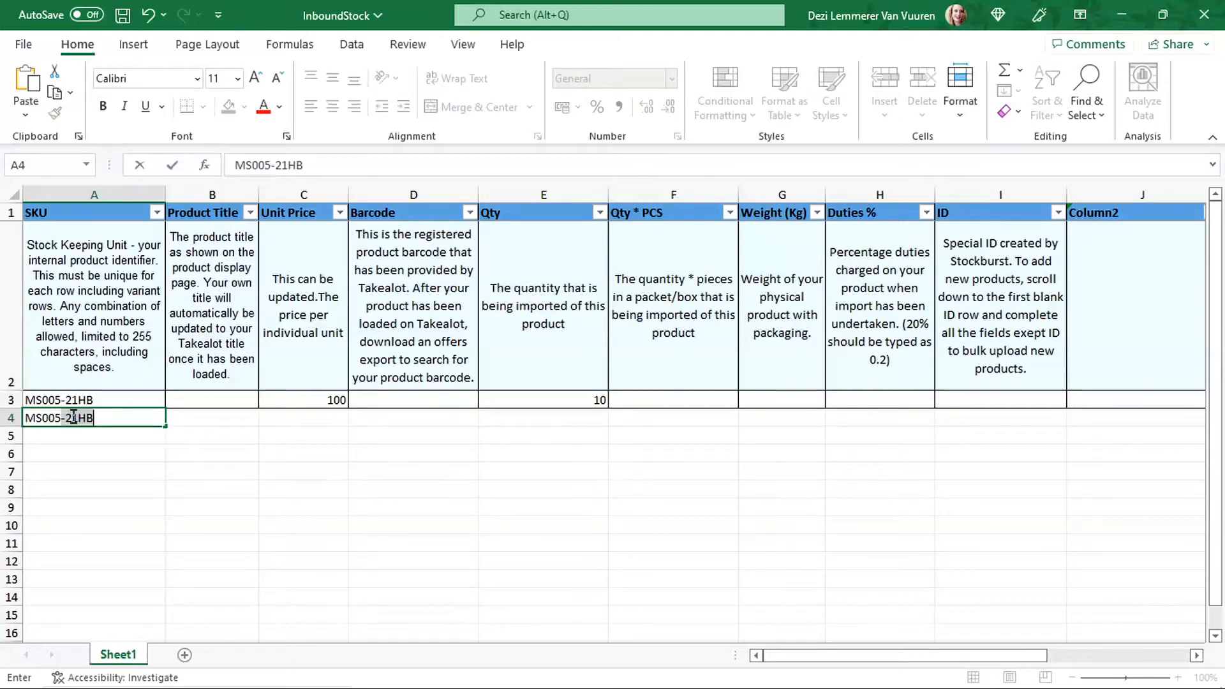
type("SB")
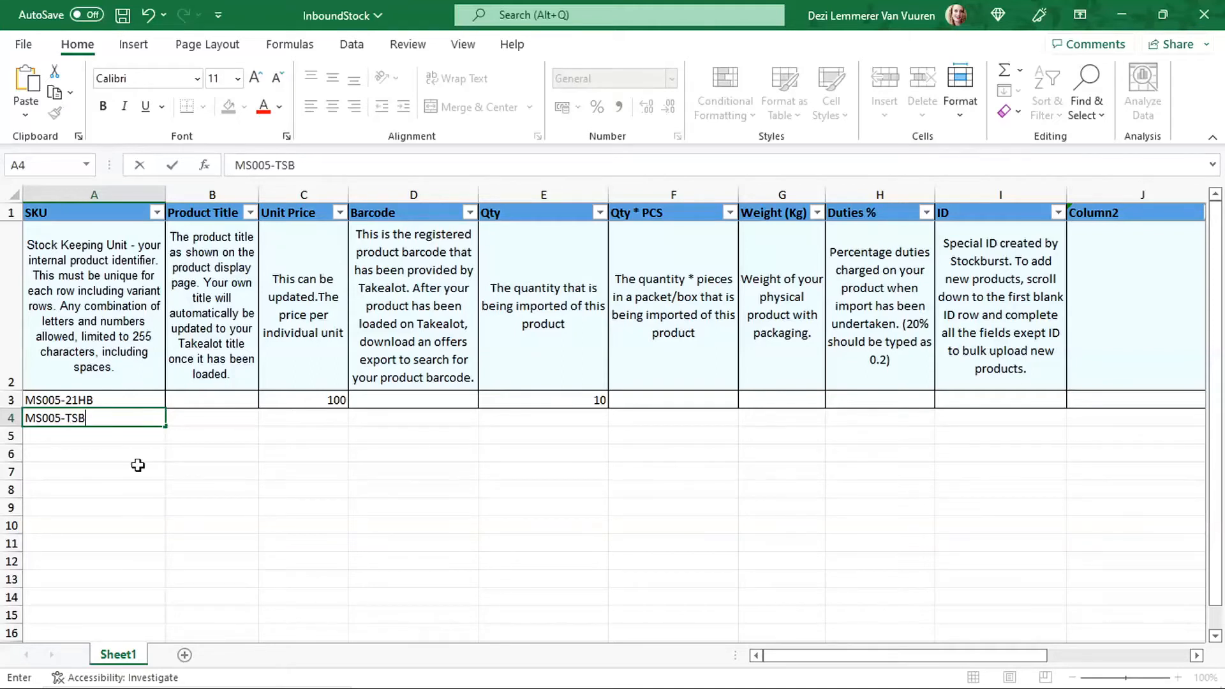
Set the Unit Price to 120 and the Qty to 5 for product MS005-TSB
left_click(320, 418)
type("120")
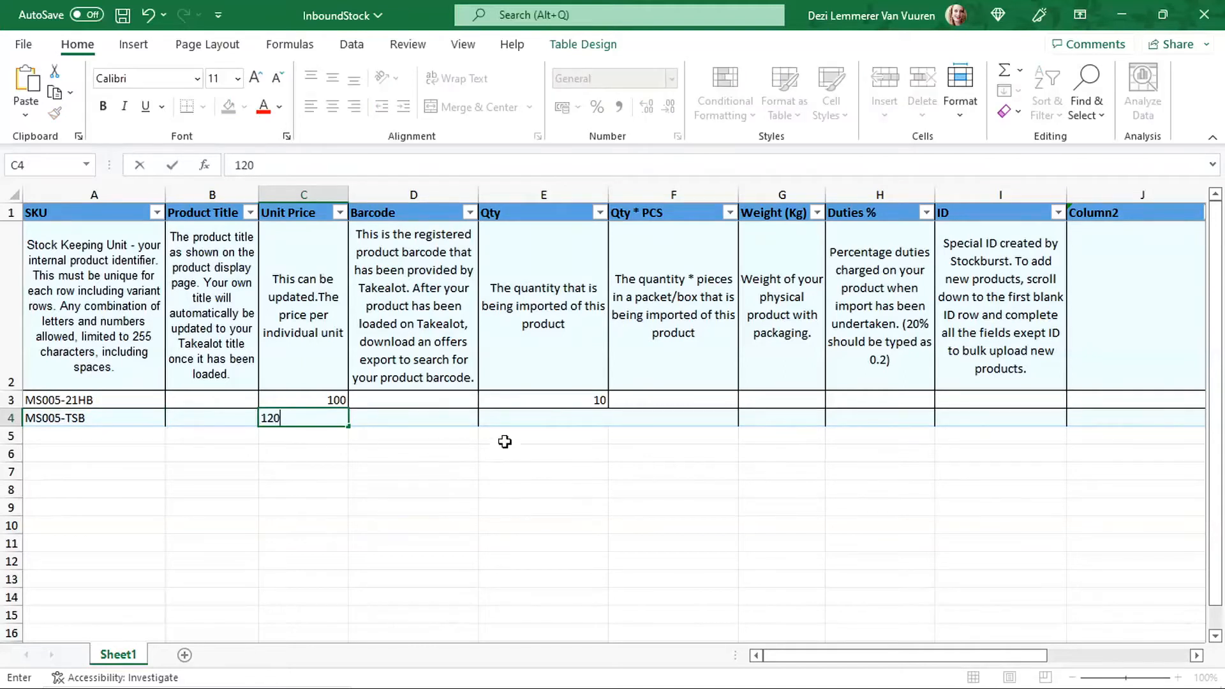
left_click(554, 417)
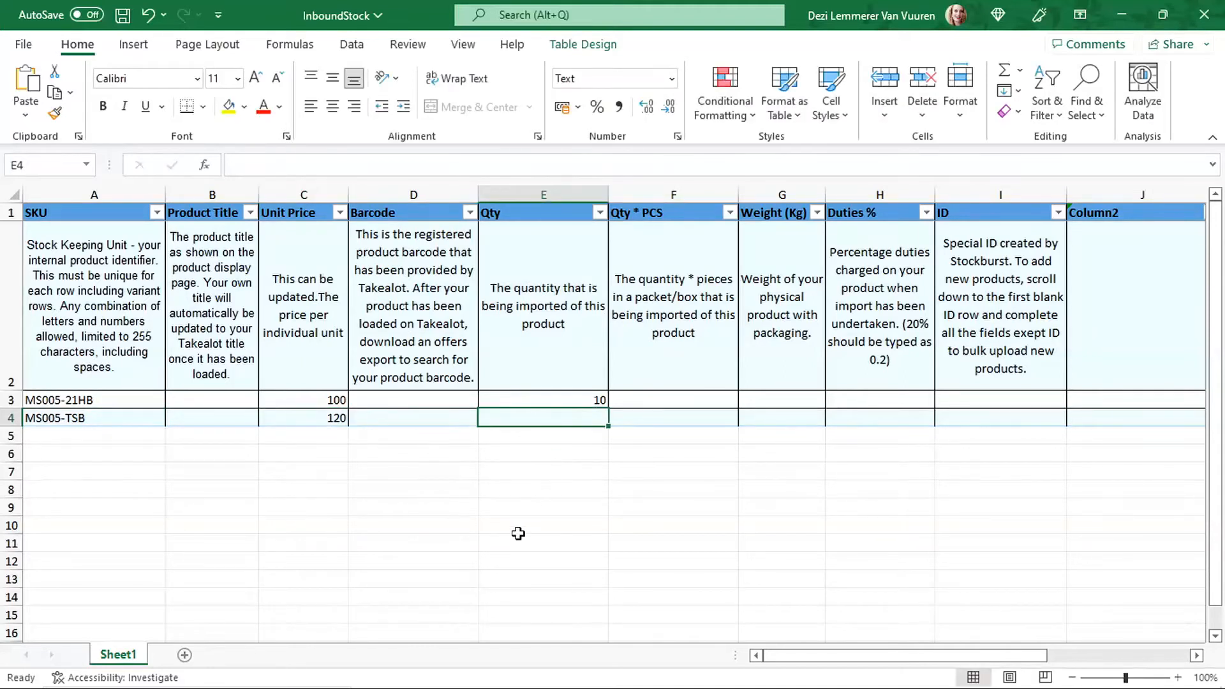
type("5")
left_click(545, 438)
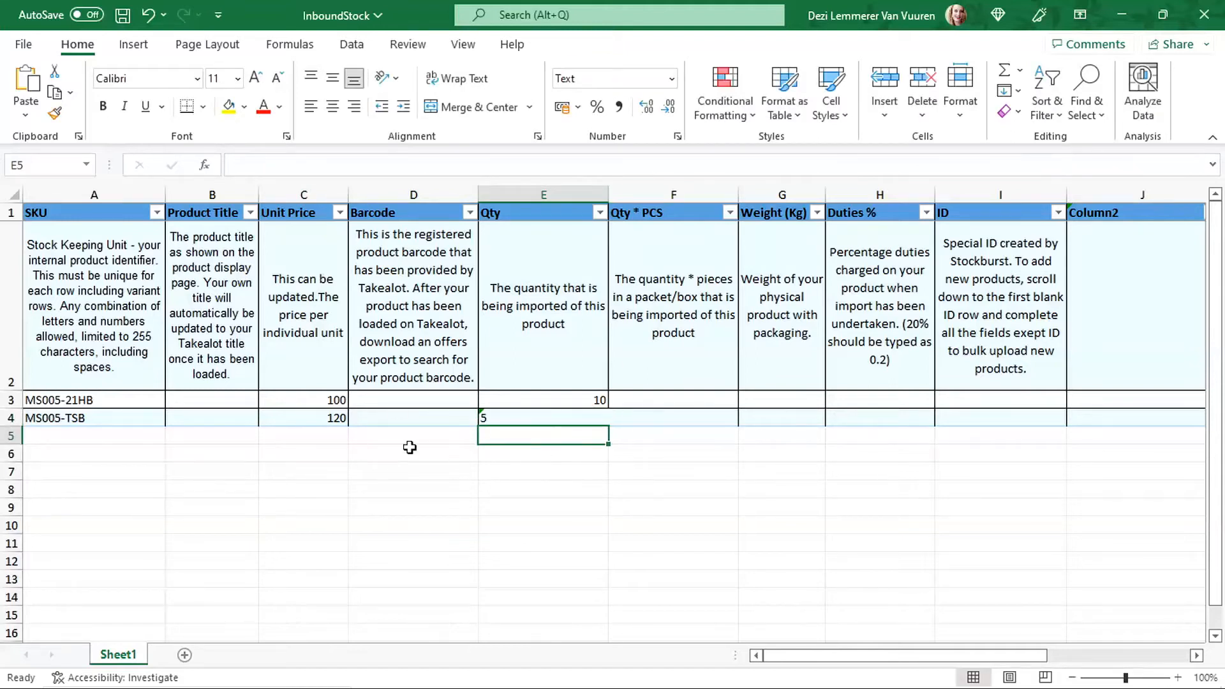
left_click(111, 423)
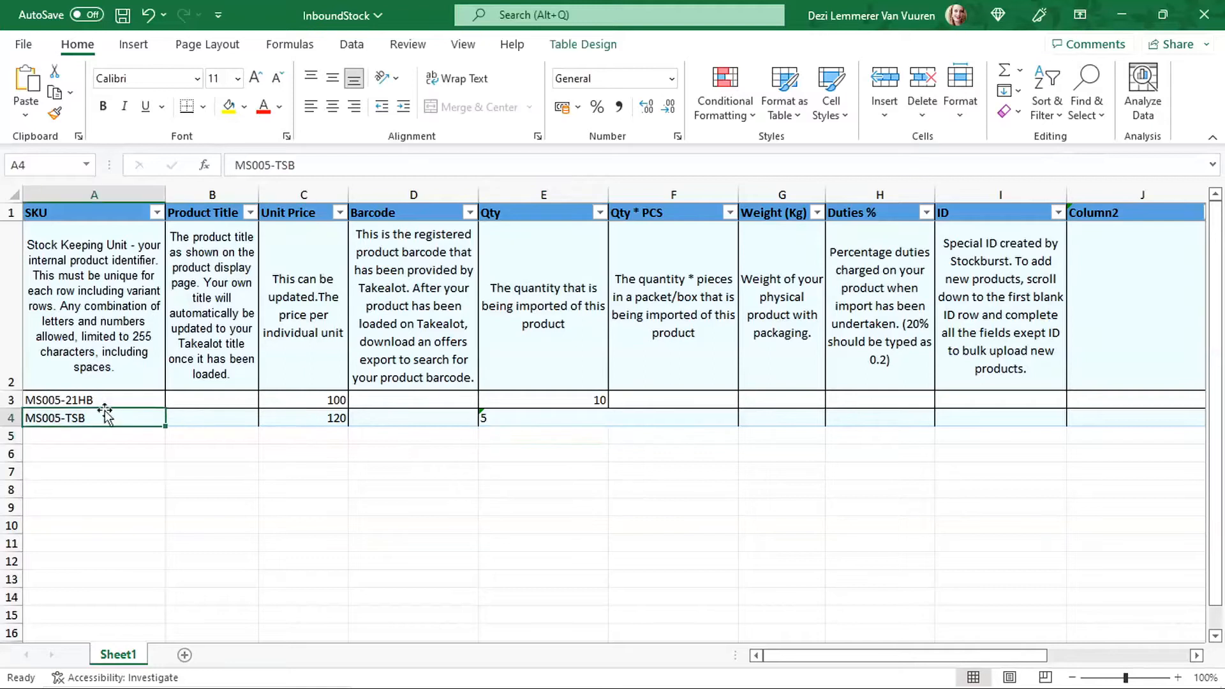
left_click(103, 402)
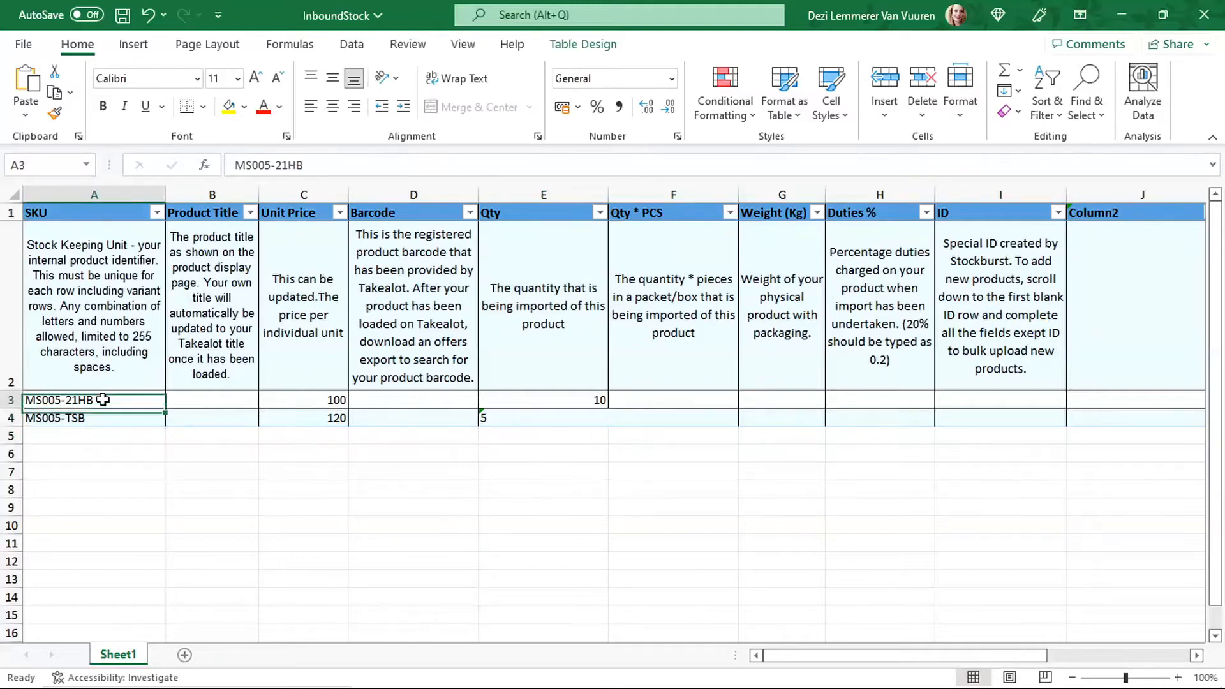
left_click(114, 413)
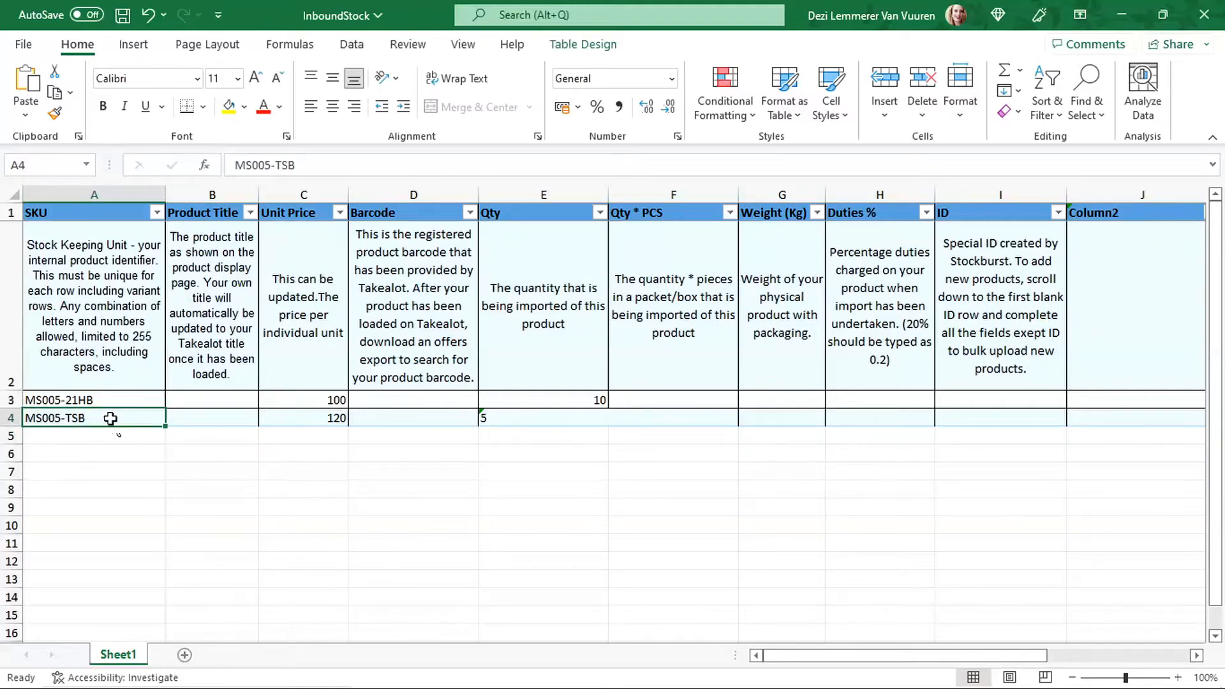
Add a third product in row 5 with the SKU TESTER001 and the Product Title "Test Product"
left_click(82, 440)
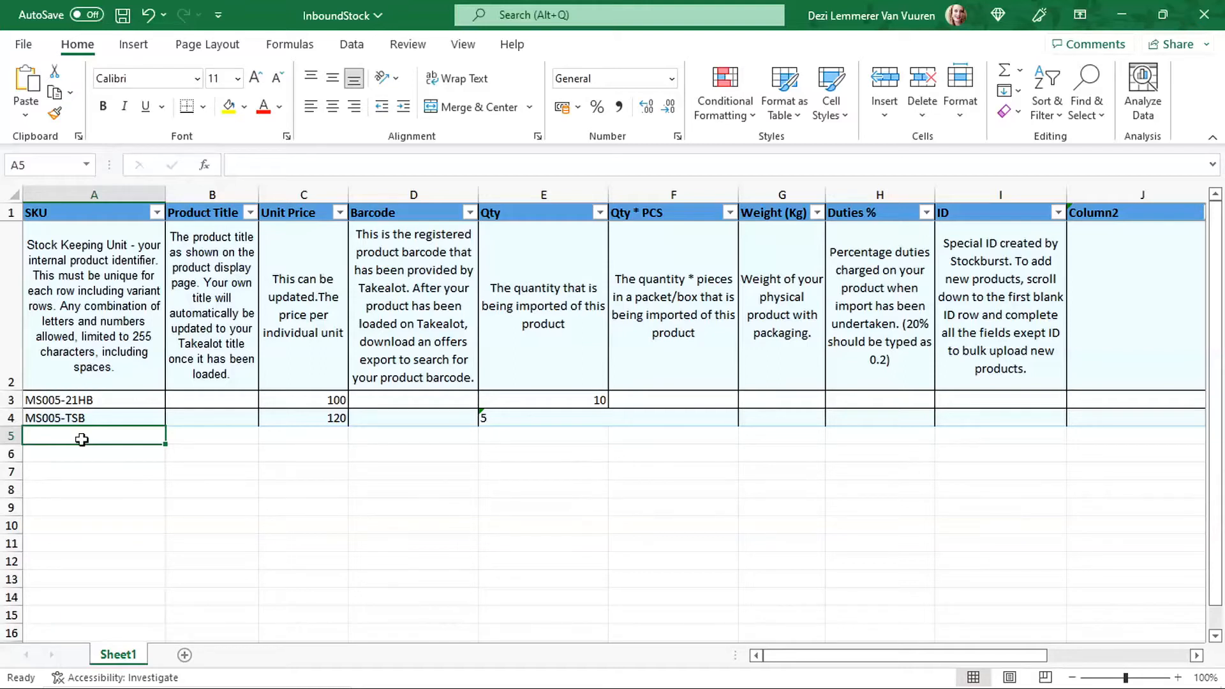
type("TESTE")
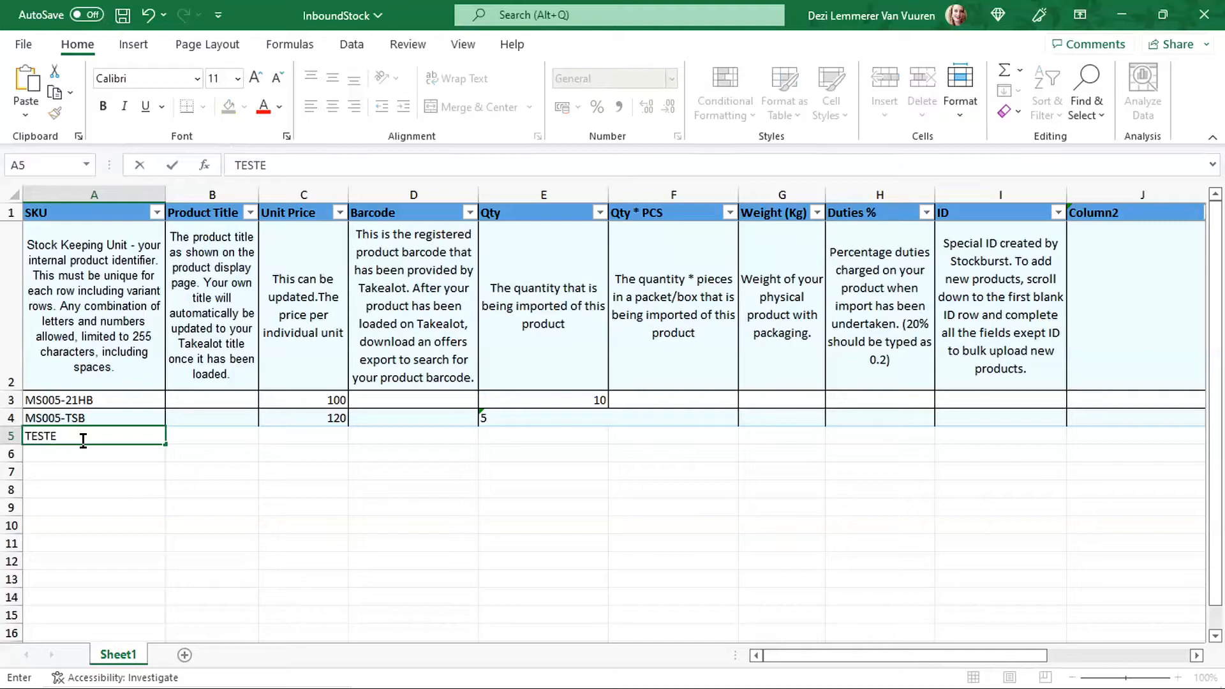
type("R001")
left_click(207, 439)
type("Test P")
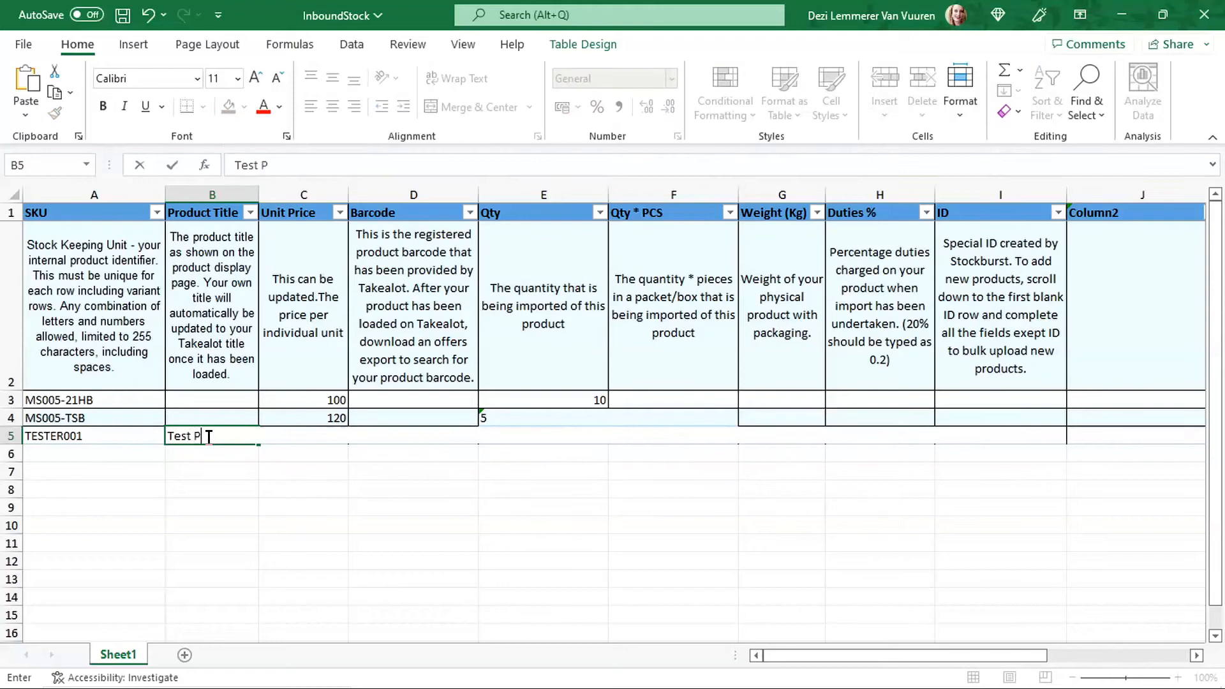
type("roduct")
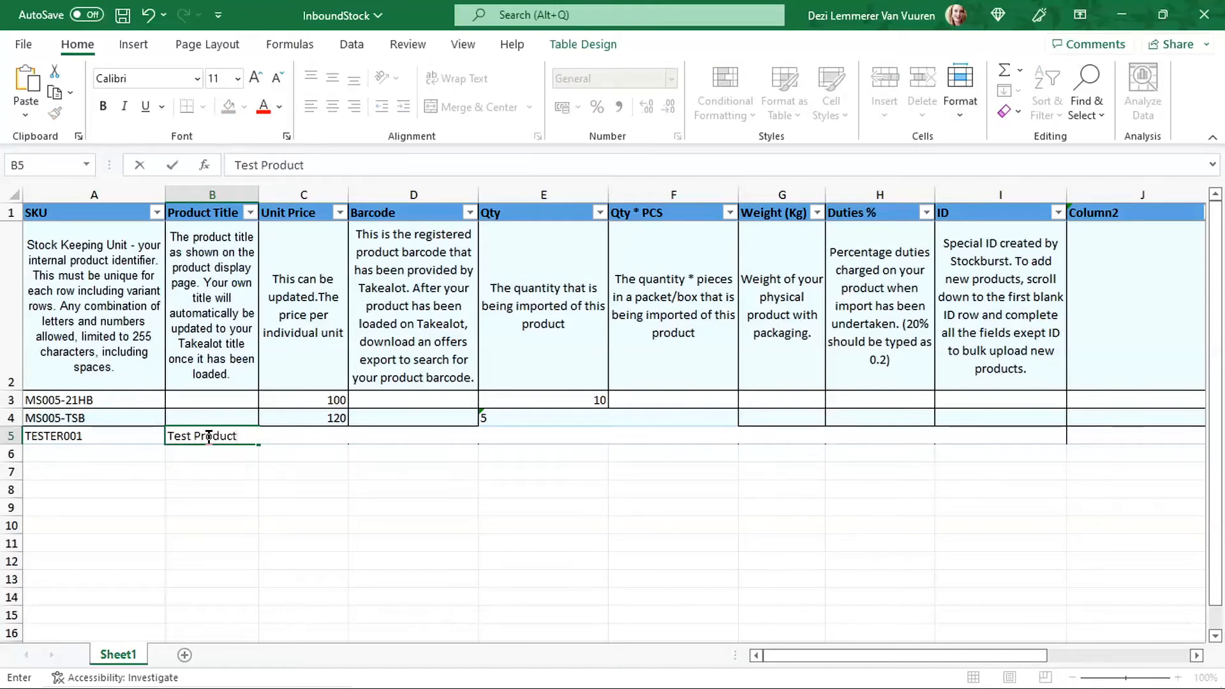
left_click(328, 469)
Set the Unit Price of product TESTER001 to 50
left_click(312, 440)
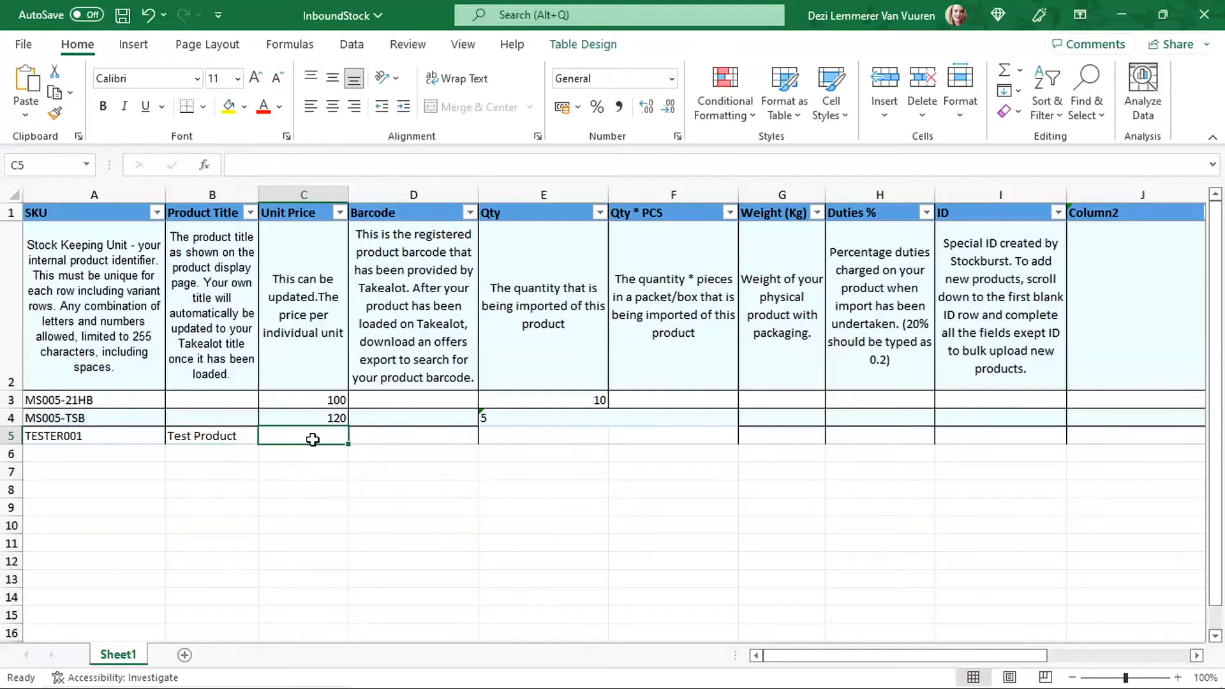
type("50")
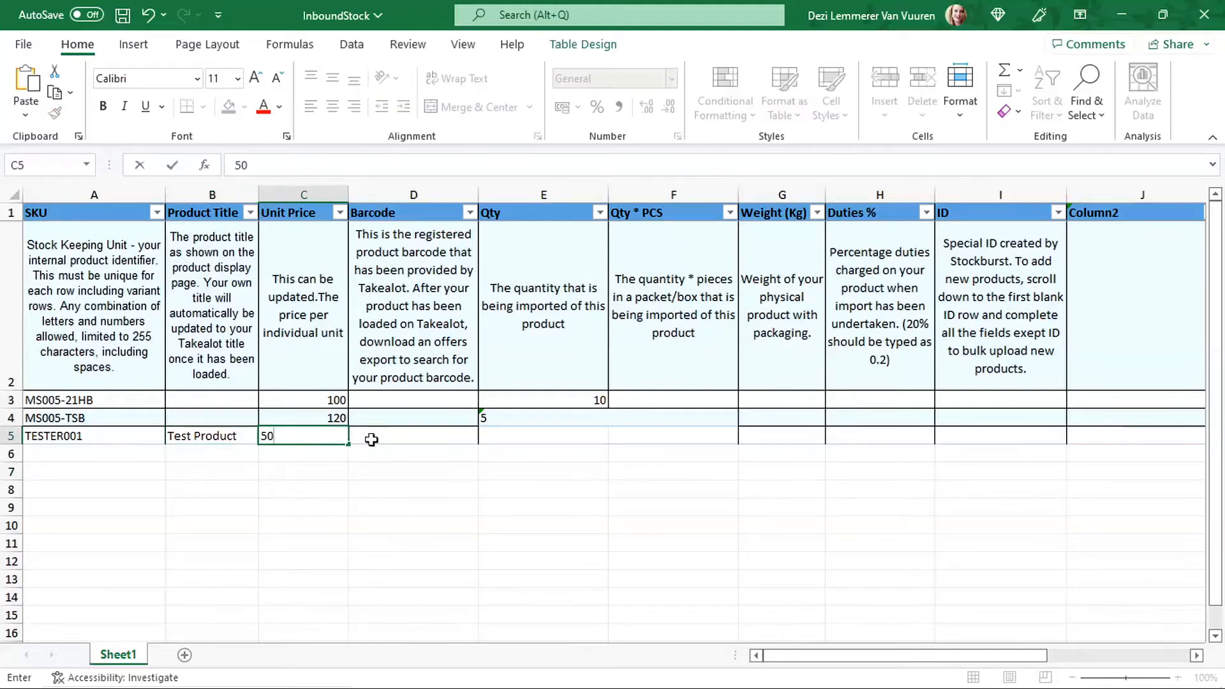
left_click(458, 447)
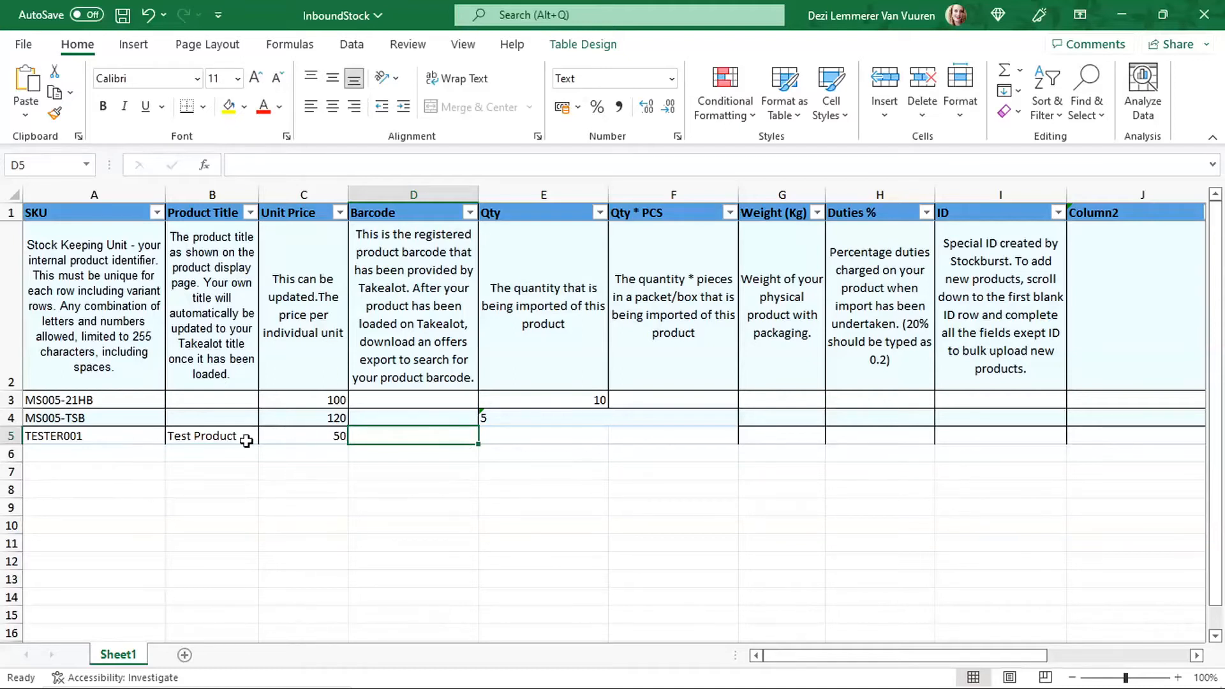
Set the Qty of product TESTER001 in row 5 to 10
left_click(75, 440)
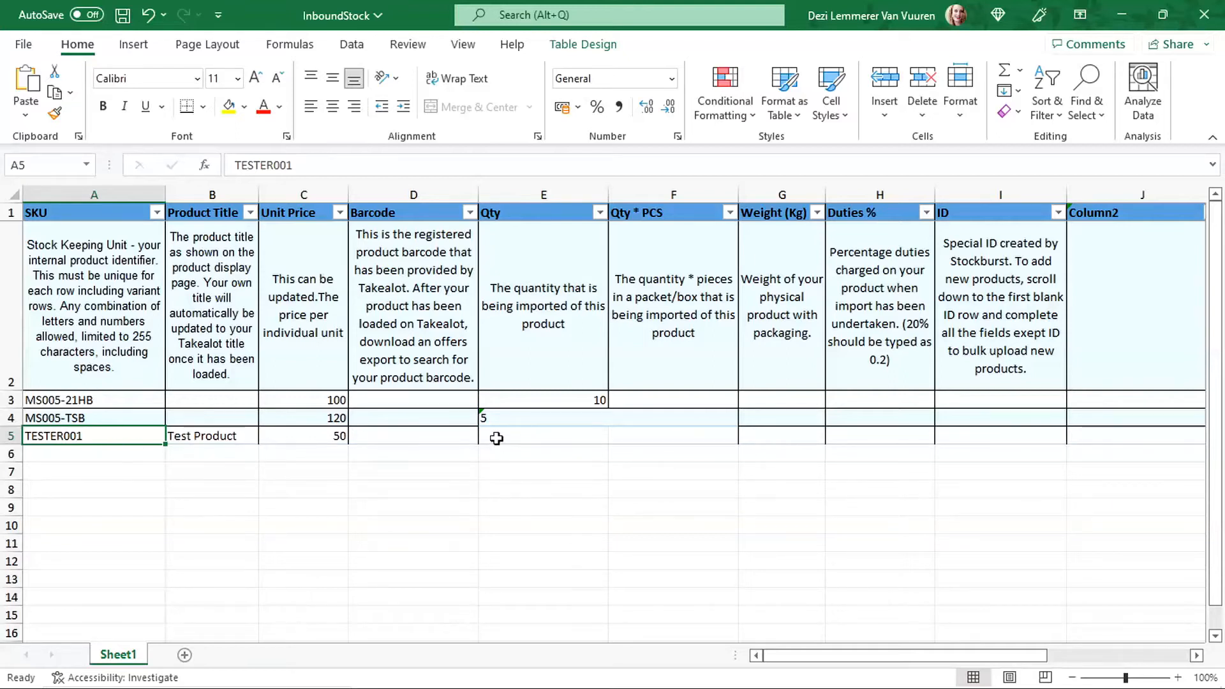
left_click(445, 437)
left_click(549, 439)
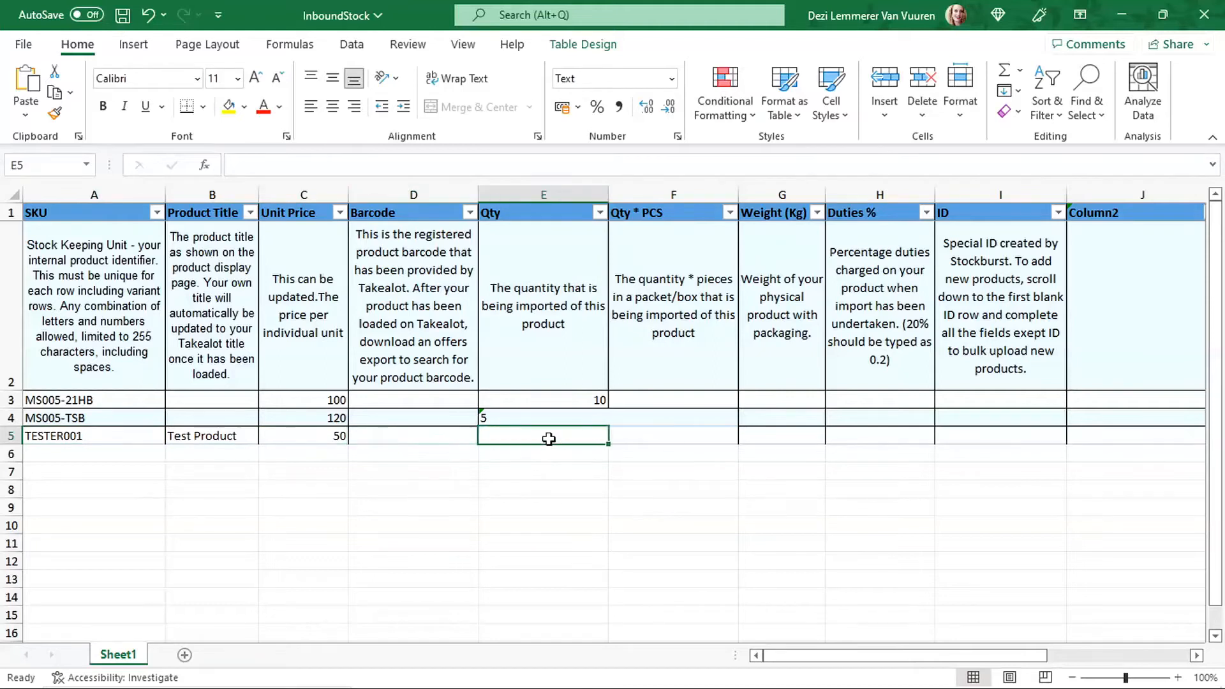
key("End")
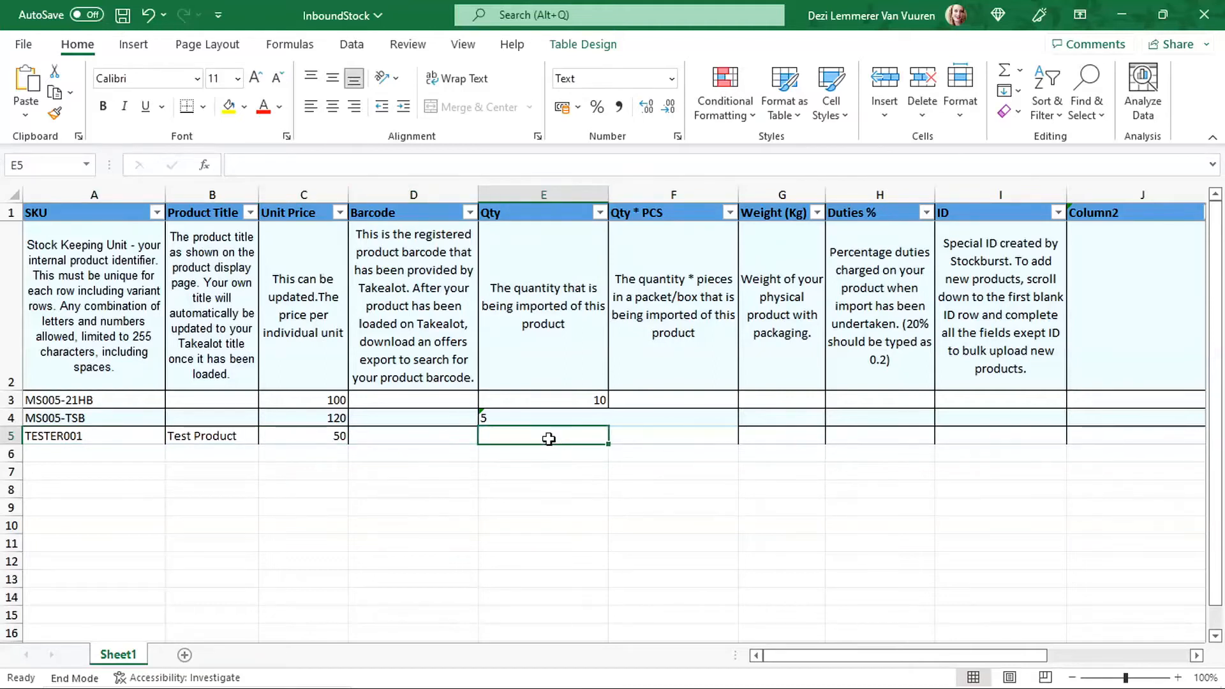
type("10")
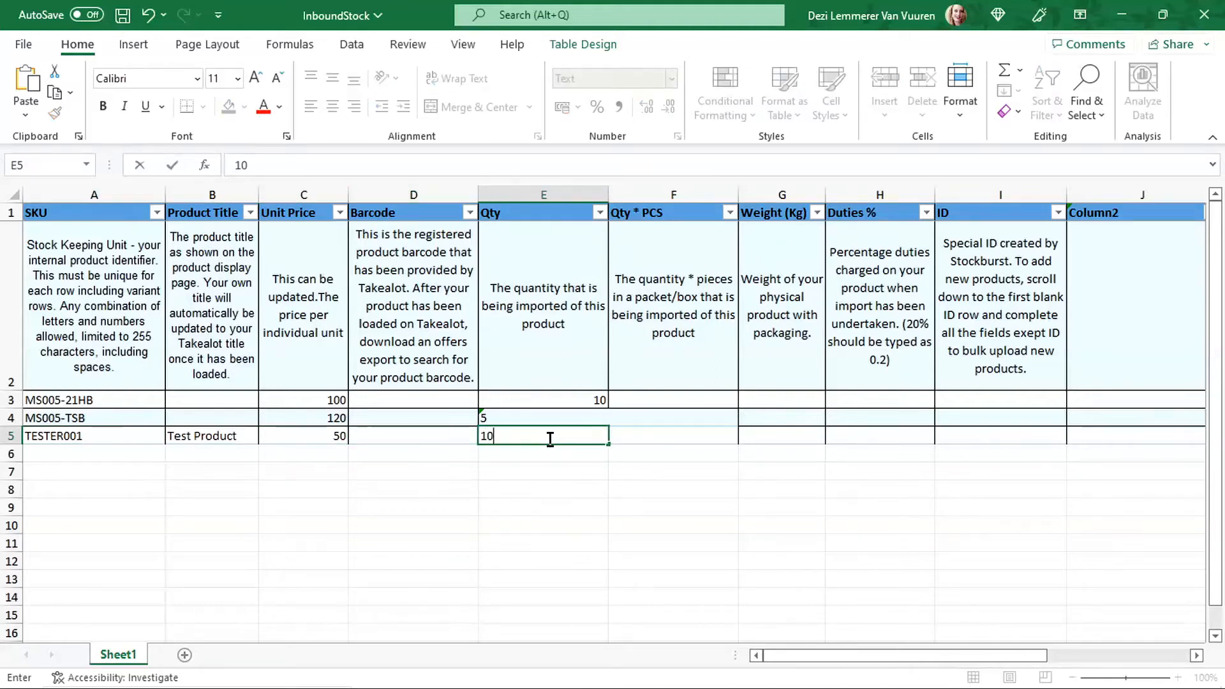
left_click(731, 437)
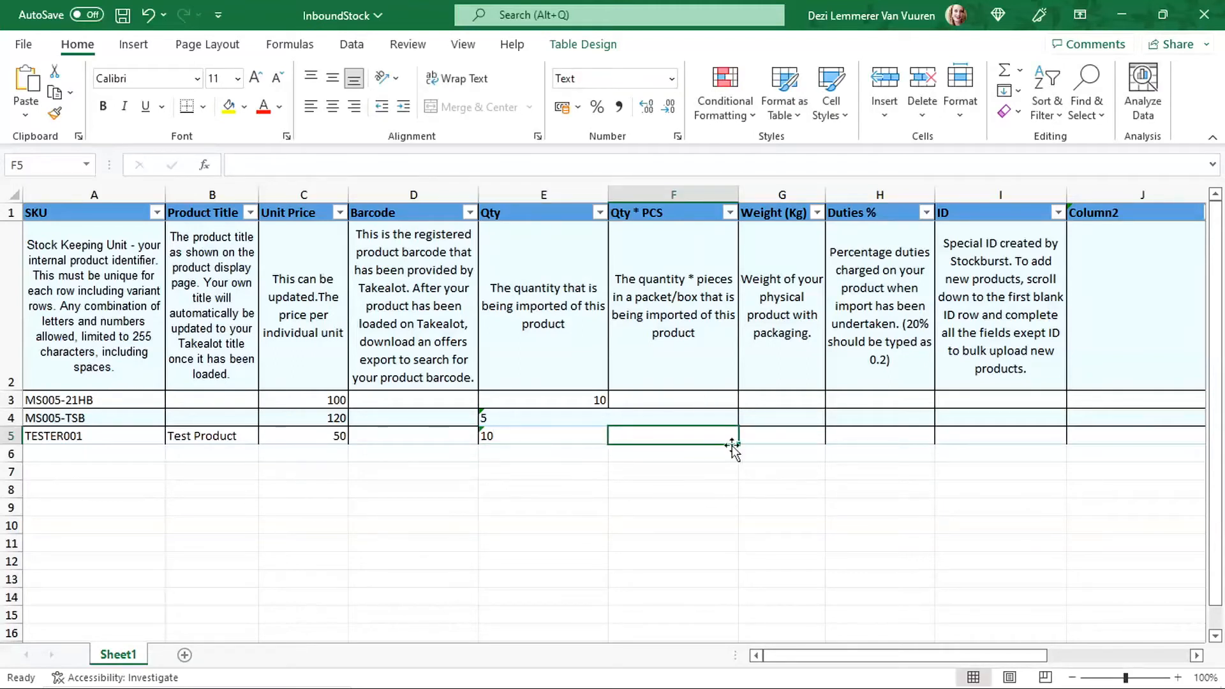
Set the Weight (Kg) to 0.5 and the Duties % to 10 for product TESTER001
left_click(769, 441)
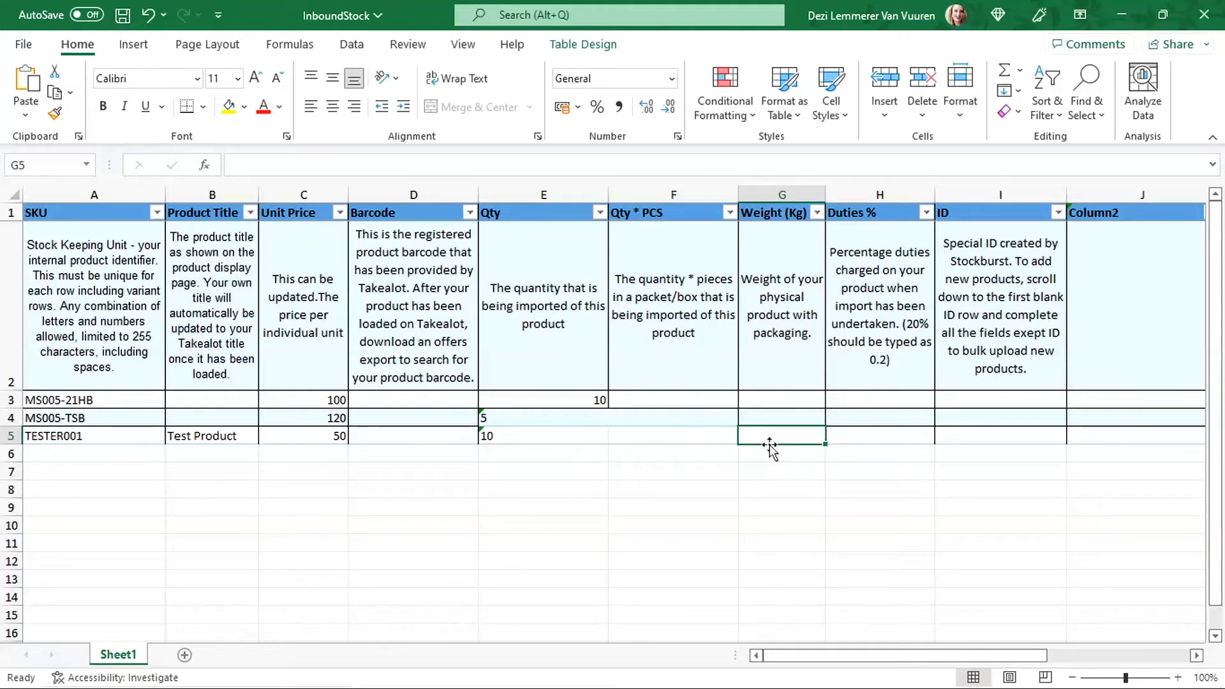
type("0.5")
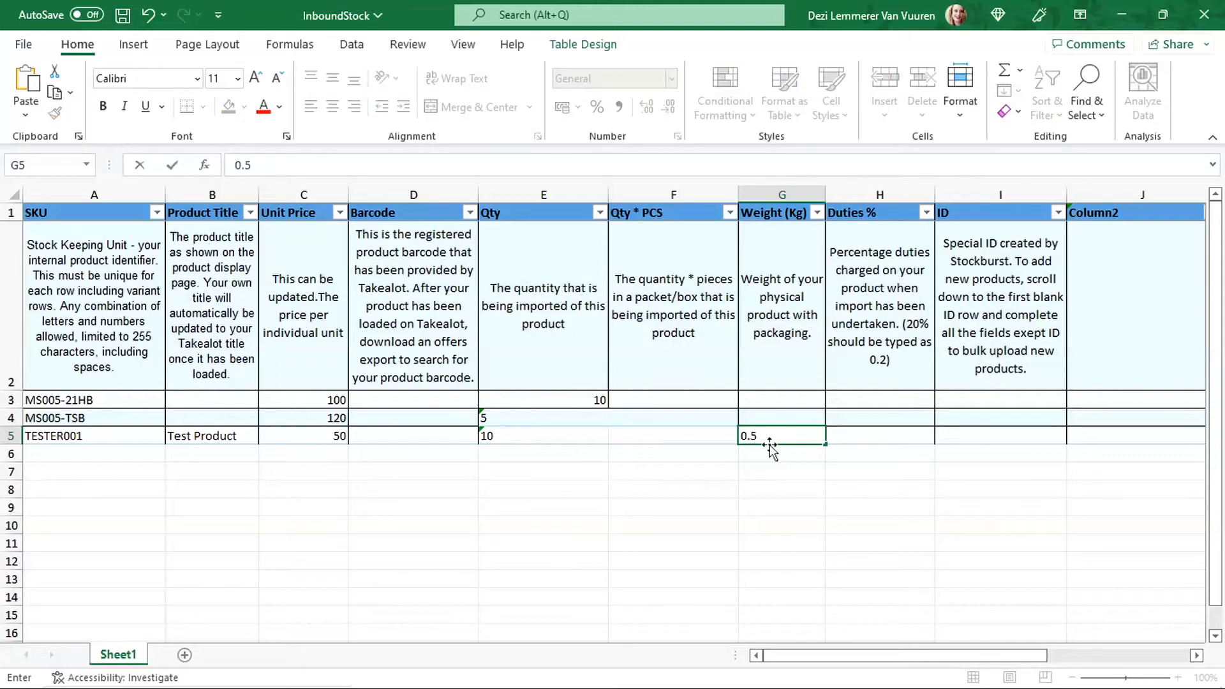
left_click(872, 438)
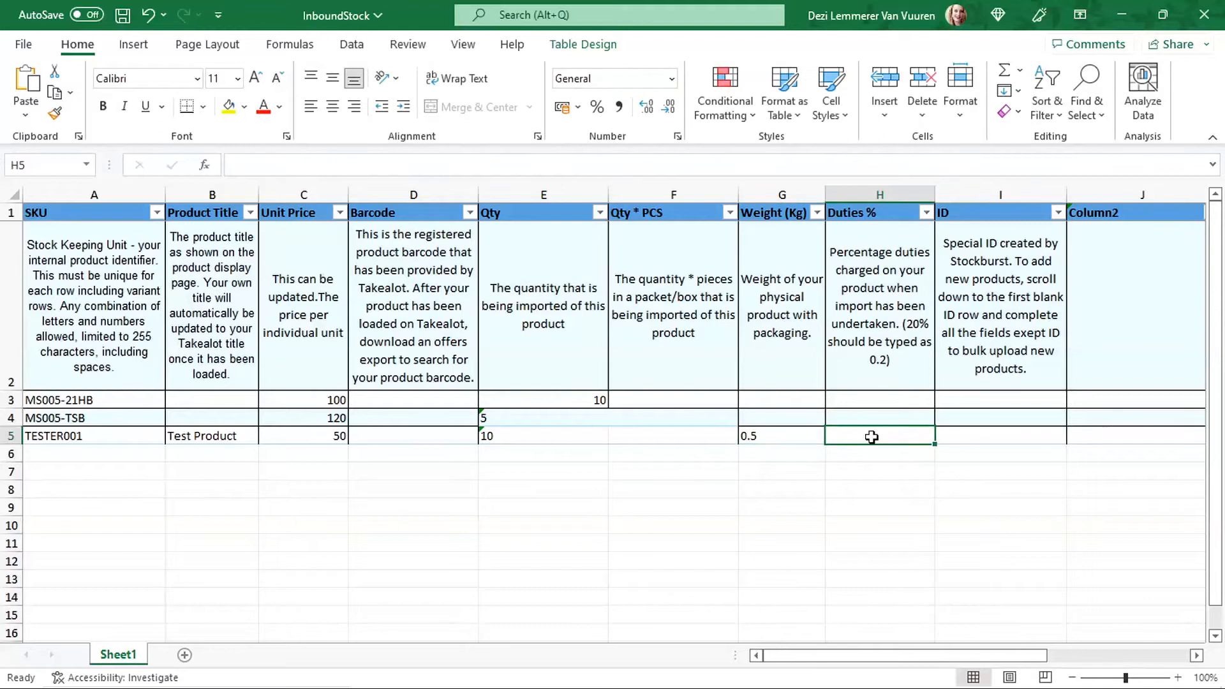
type("10")
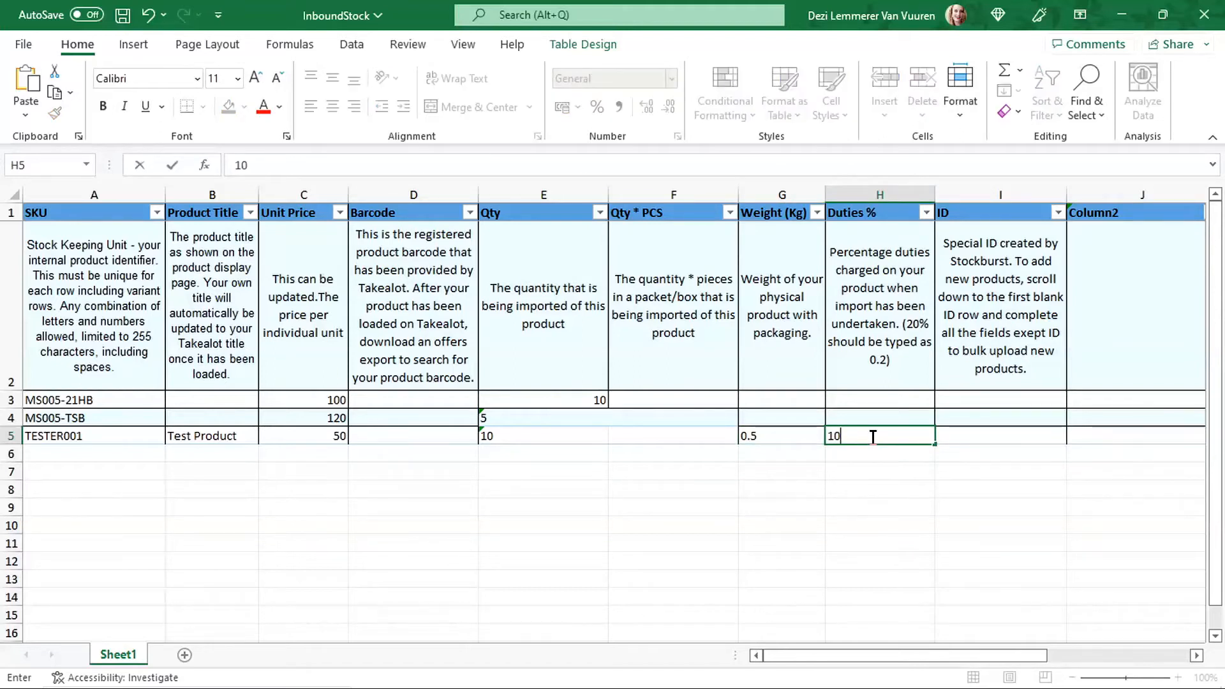
left_click(919, 469)
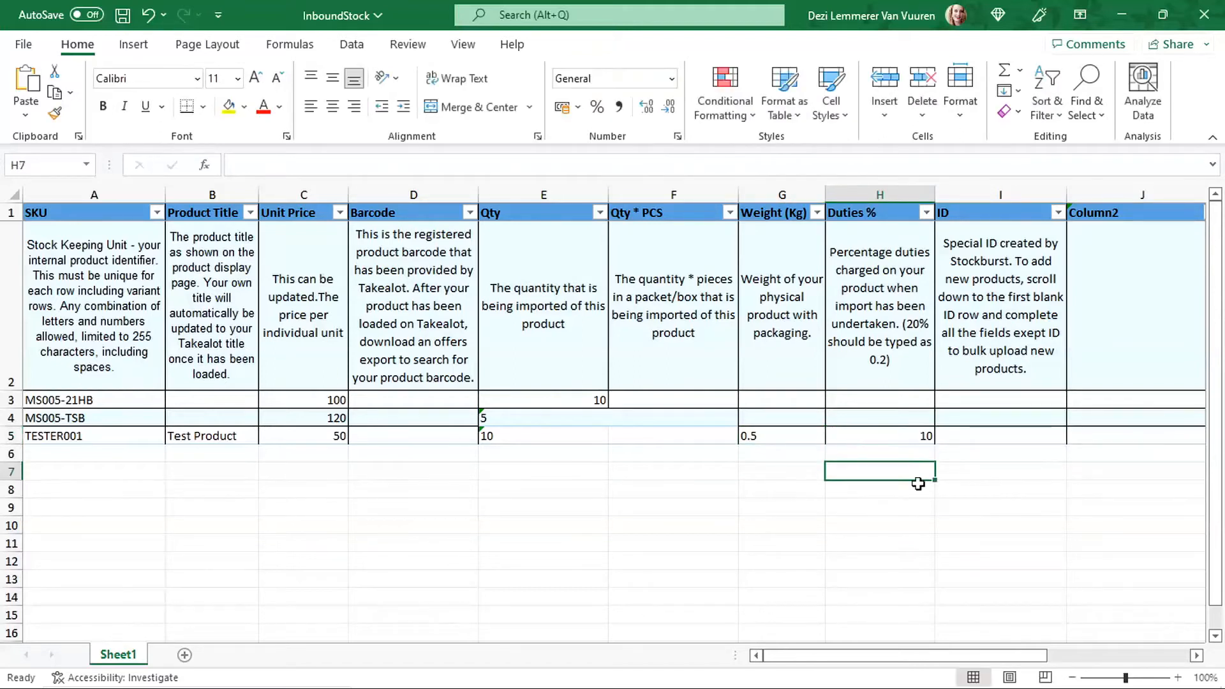
Save the completed InboundStock workbook
left_click_drag(1013, 257, 1018, 551)
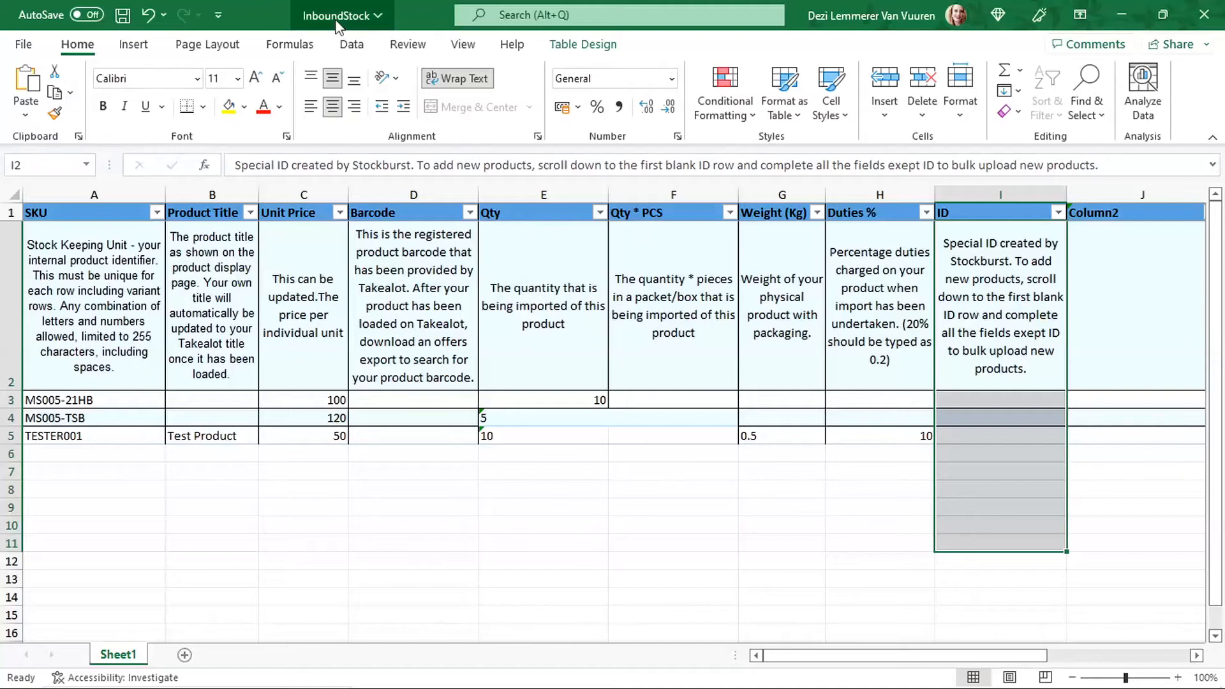
left_click(30, 51)
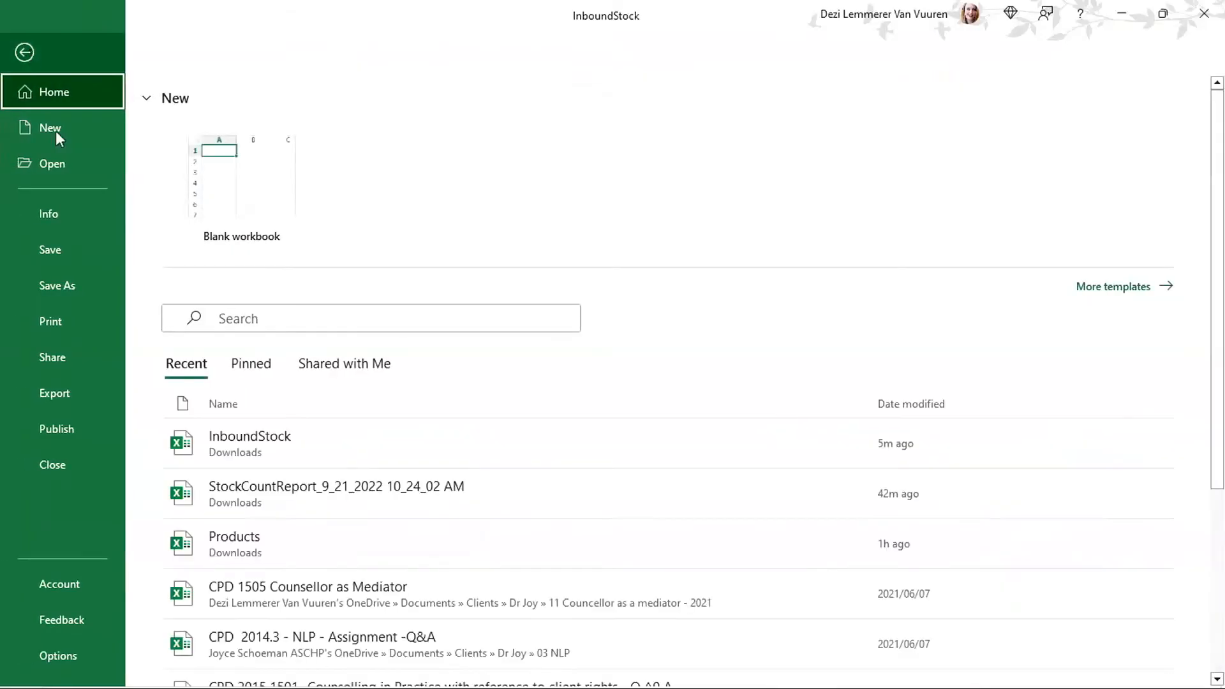
left_click(75, 251)
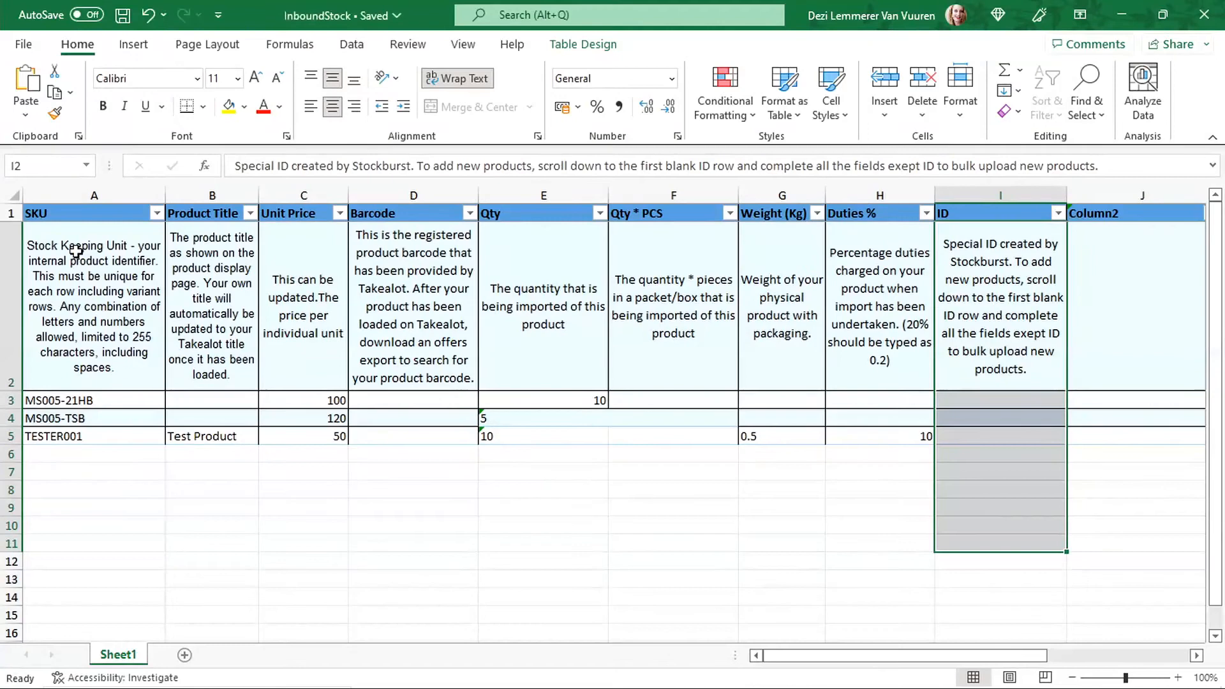
Switch to StockBurst in the browser and import InboundStock.xlsx from Downloads into the Tester001 inbound stock
left_click(1117, 14)
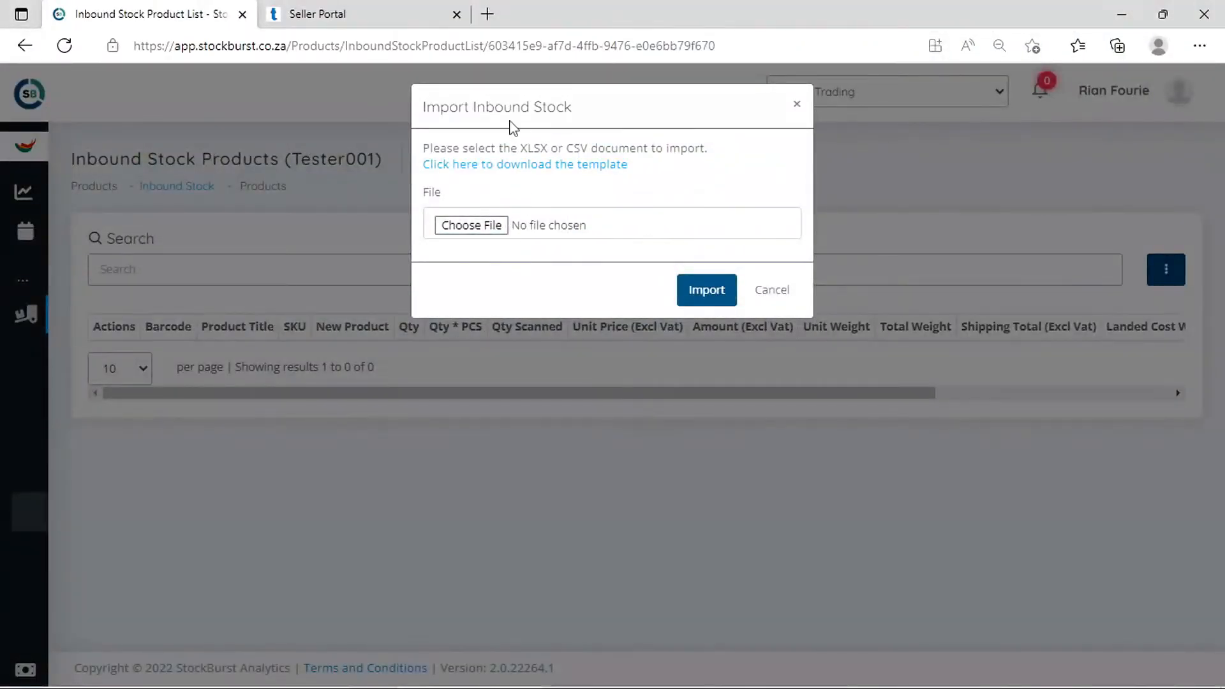
left_click(497, 227)
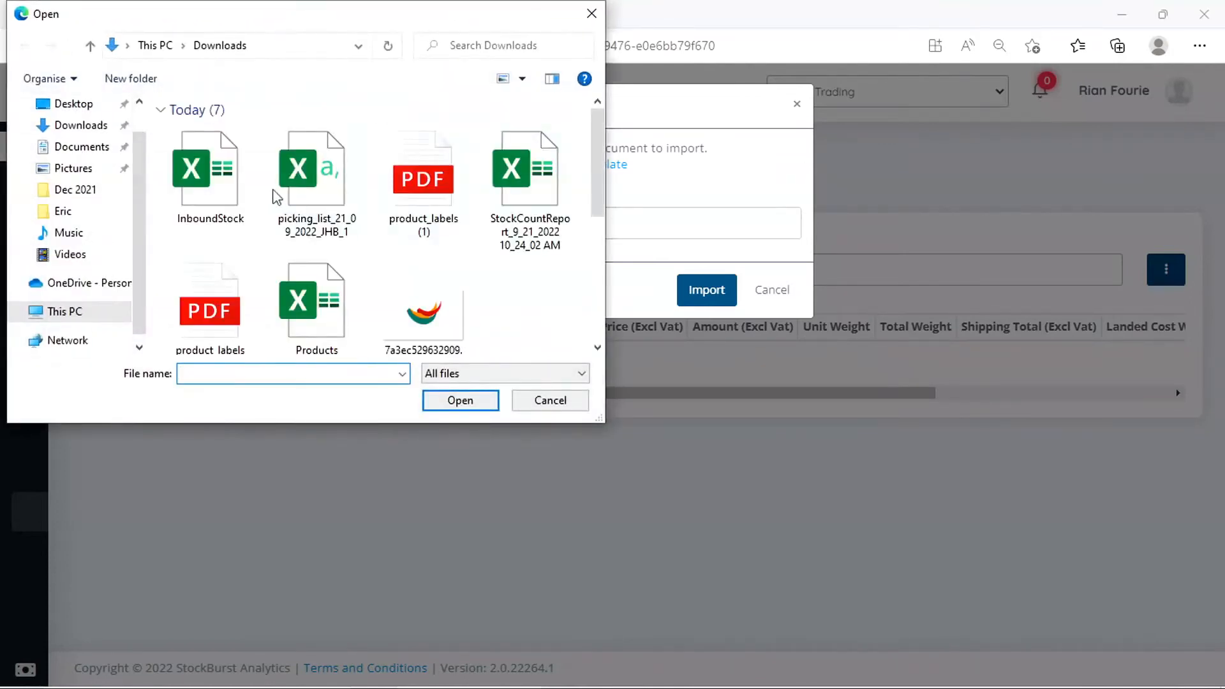
left_click(235, 189)
left_click(434, 399)
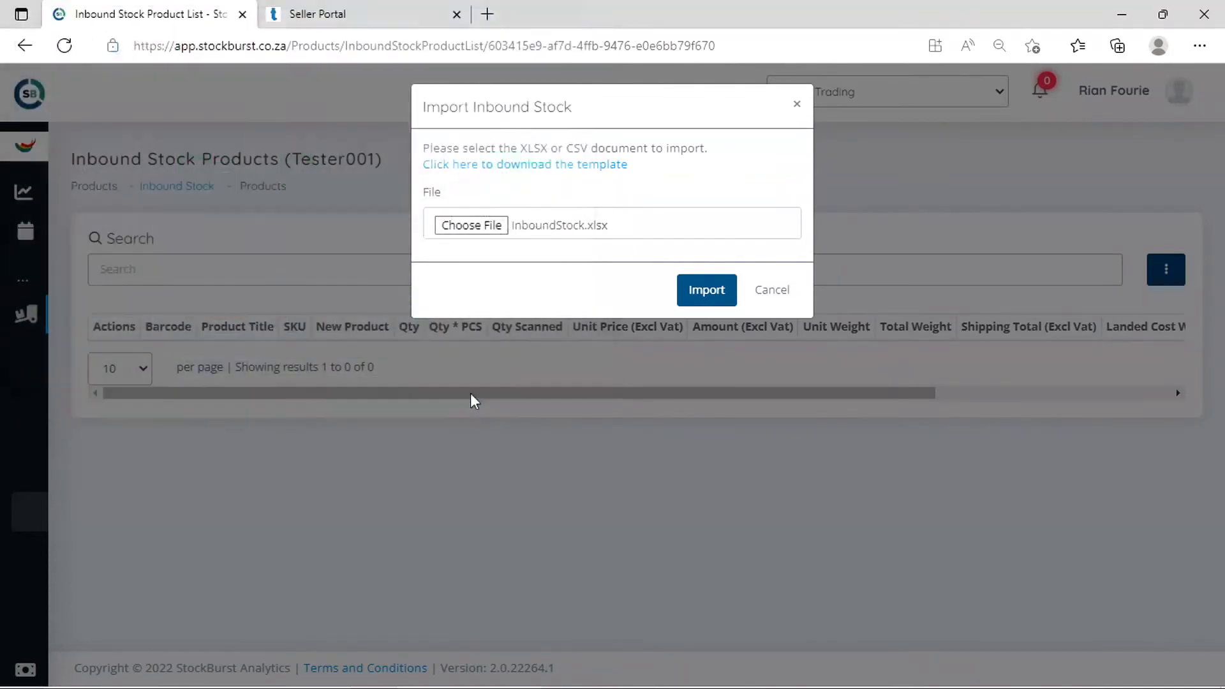
left_click(709, 291)
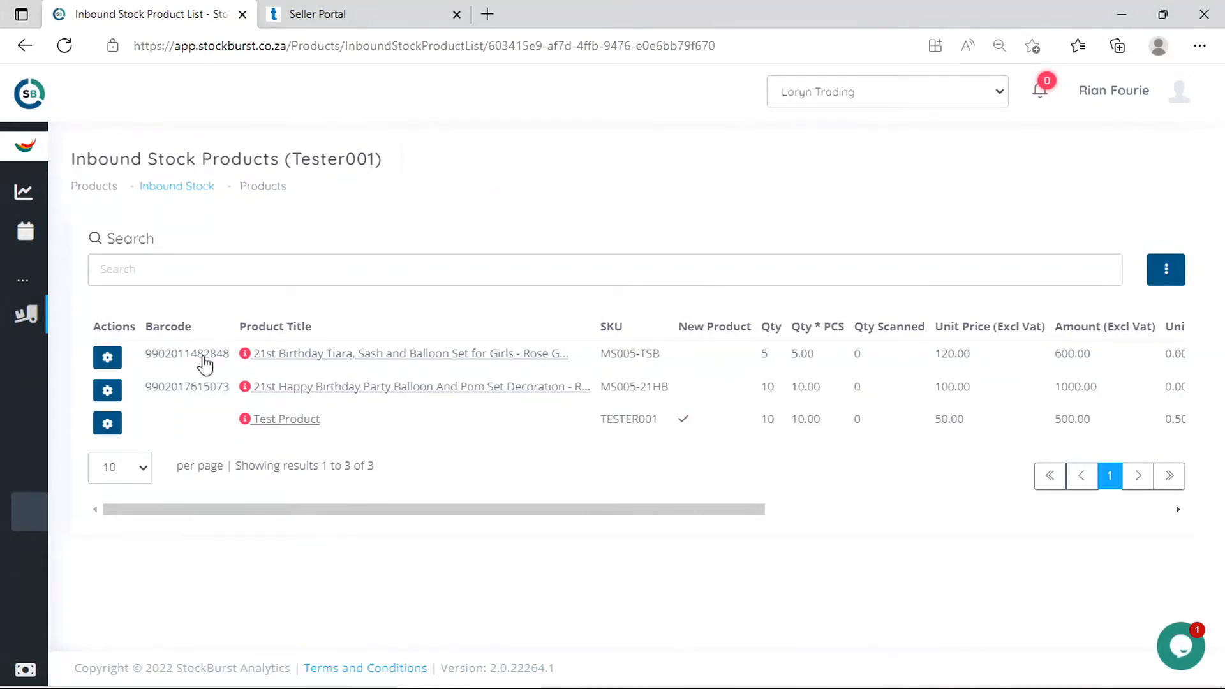
Review the imported products' barcodes and titles, and sort the list by New Product
left_click_drag(146, 354, 347, 357)
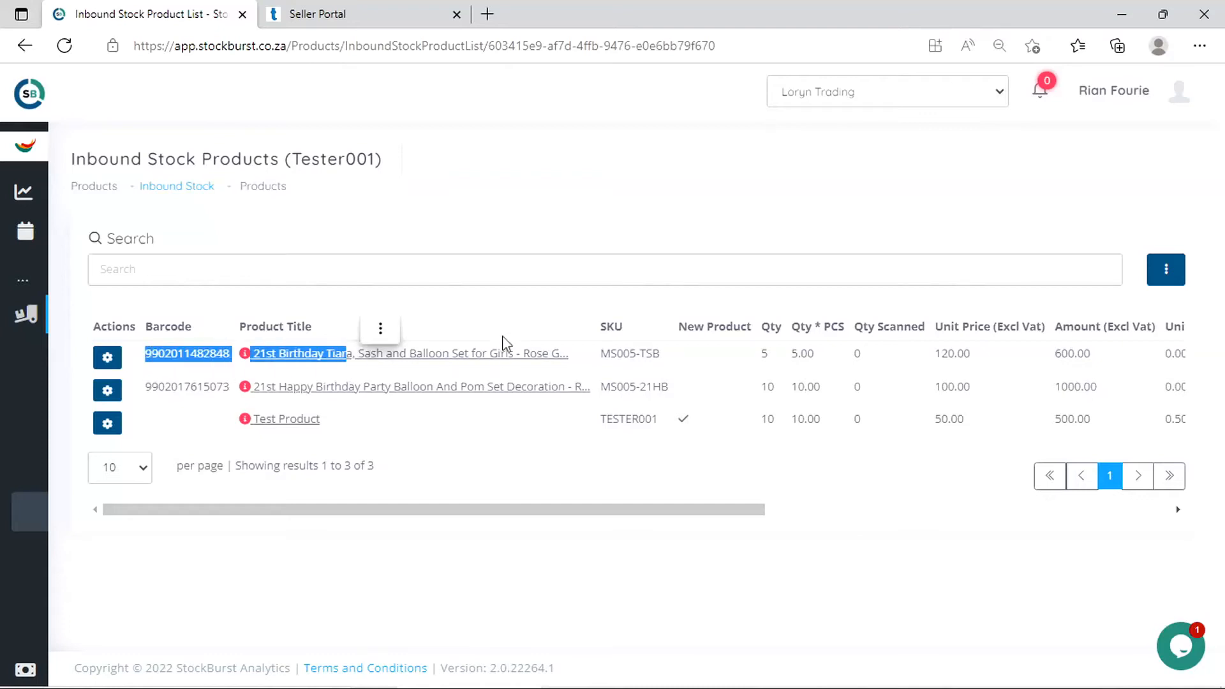
left_click(501, 312)
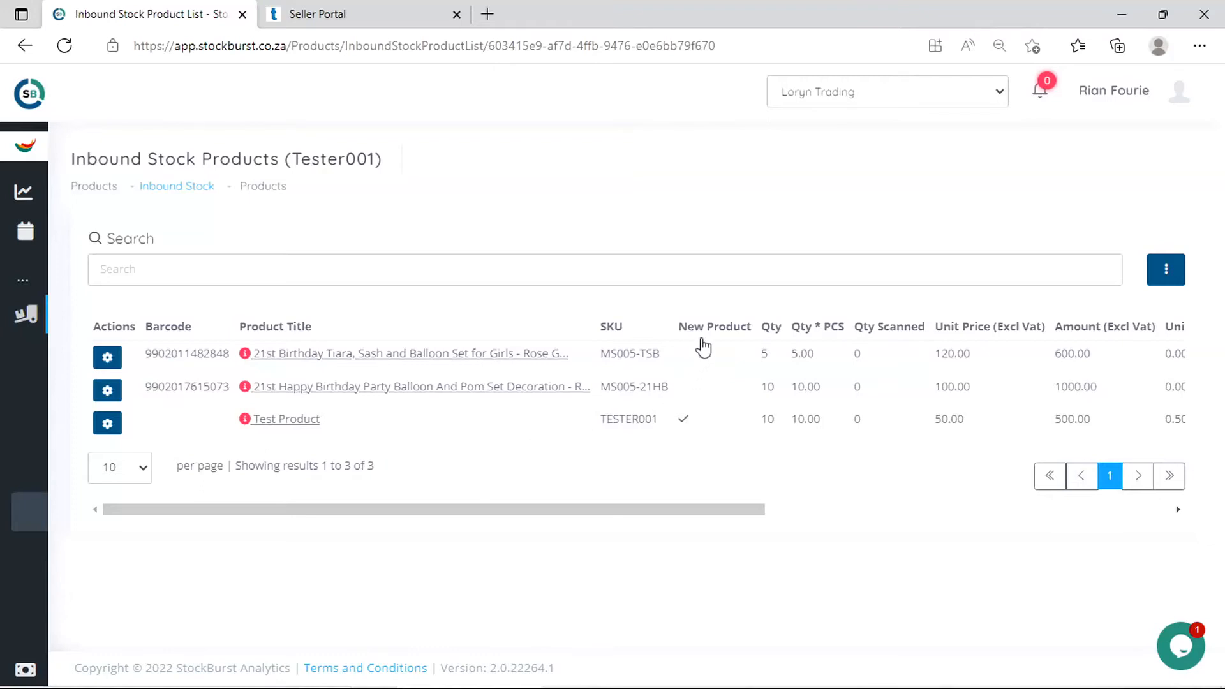
left_click_drag(690, 329, 757, 329)
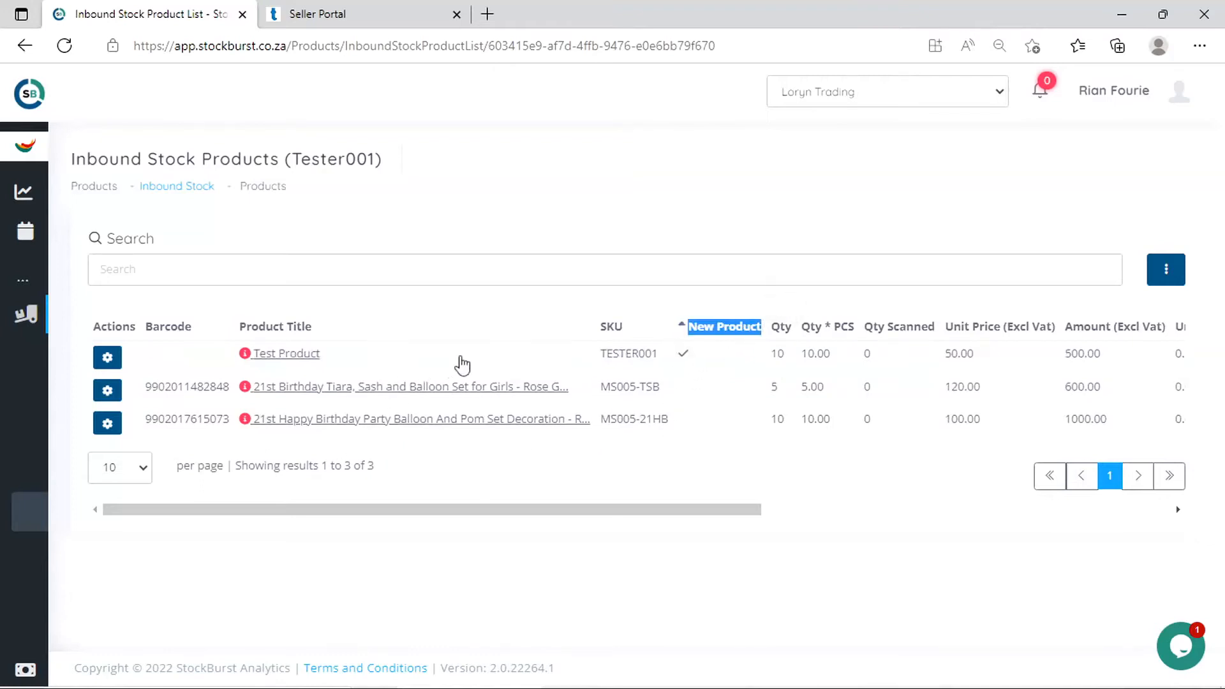
left_click(462, 365)
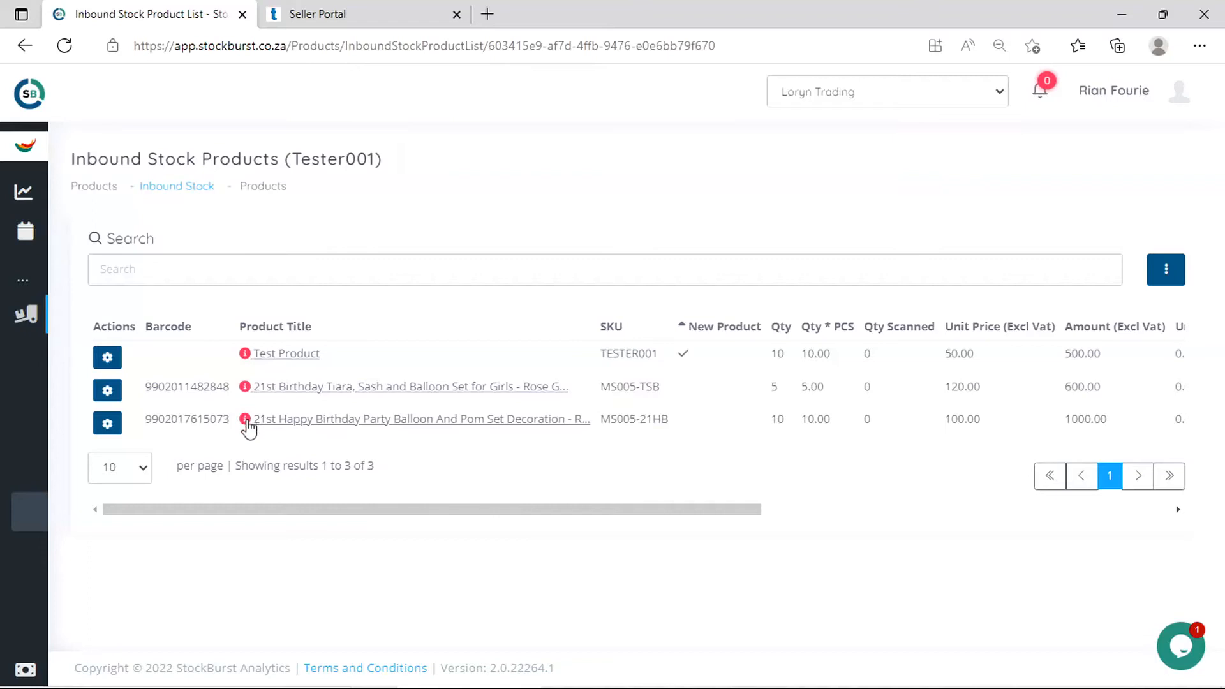
left_click_drag(672, 509, 567, 492)
left_click_drag(629, 514, 613, 519)
View the details of Test Product from the inbound stock list and open its full product page
left_click(299, 355)
scroll(539, 383, "down", 7)
scroll(549, 387, "down", 1)
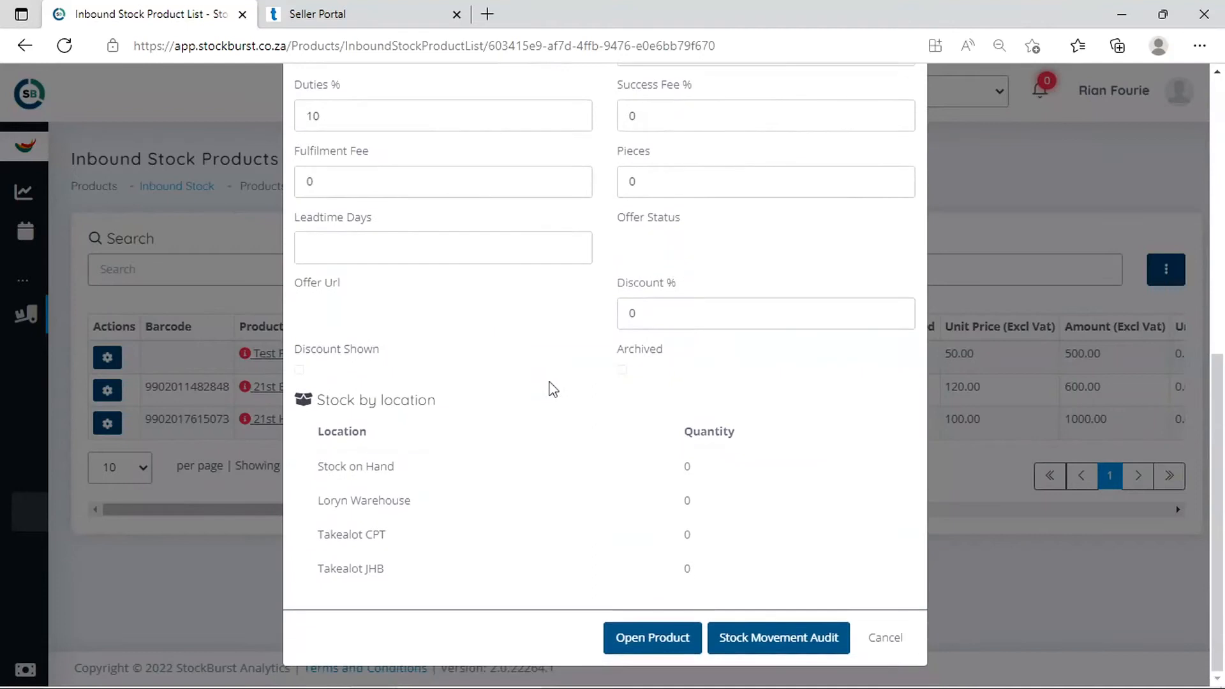
left_click(653, 638)
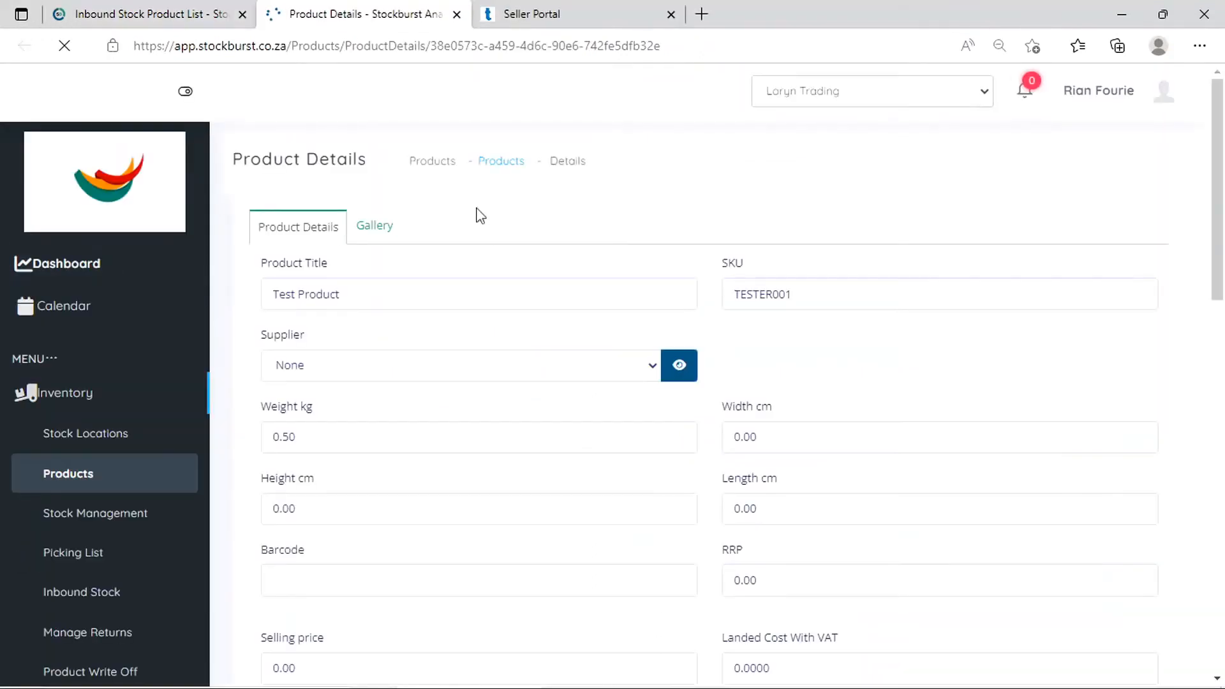
Set the weight of Test Product to 0.4 kg
scroll(476, 208, "down", 1)
scroll(461, 337, "down", 1)
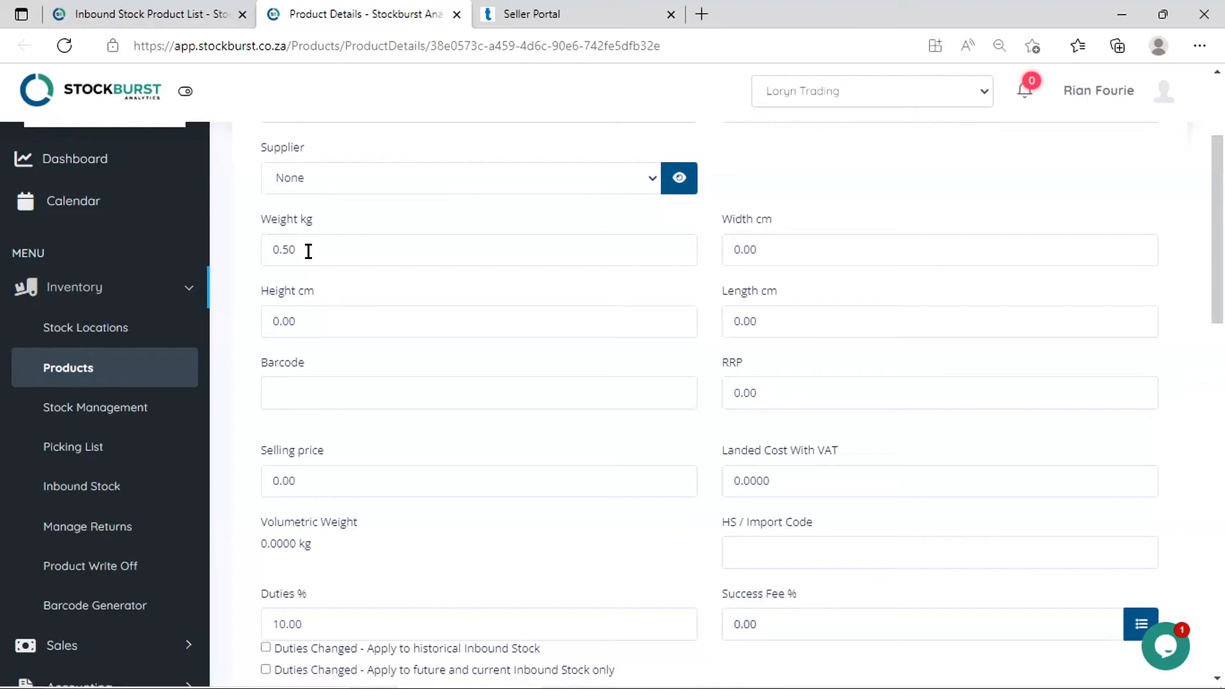
left_click_drag(298, 250, 290, 250)
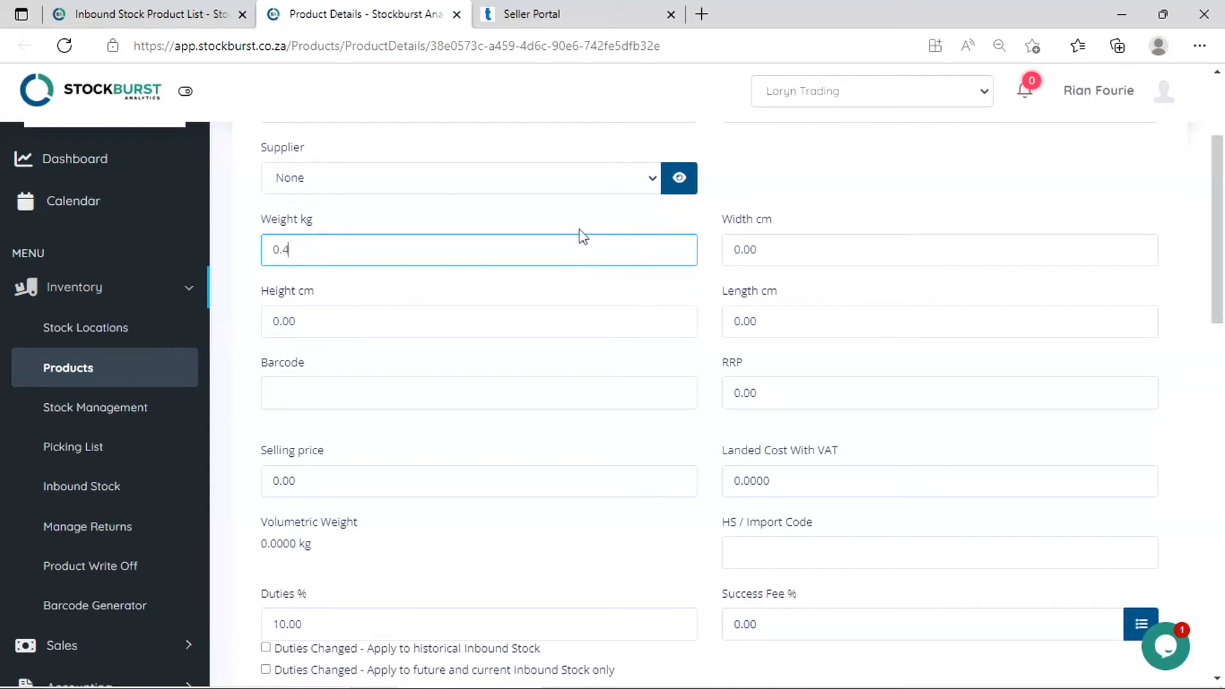
left_click(619, 212)
Set the dimensions of Test Product to width 10 cm, height 10 cm and length 15 cm
left_click_drag(774, 251, 710, 256)
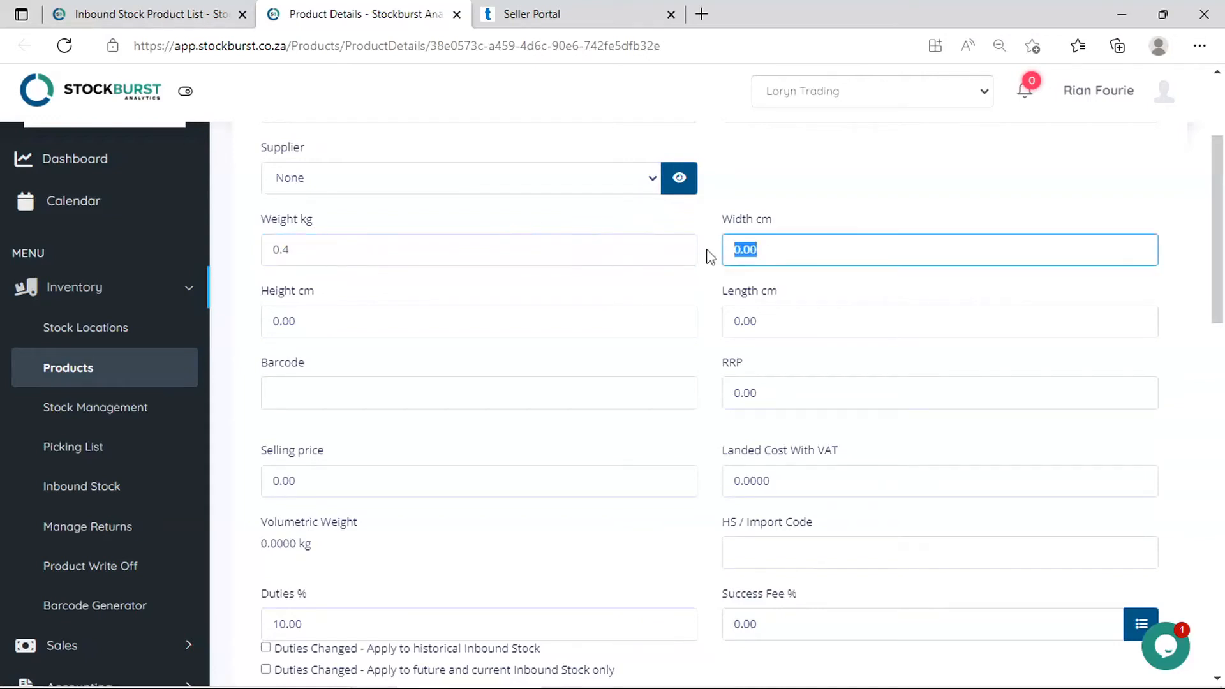
type("10")
left_click_drag(357, 323, 266, 323)
type("10")
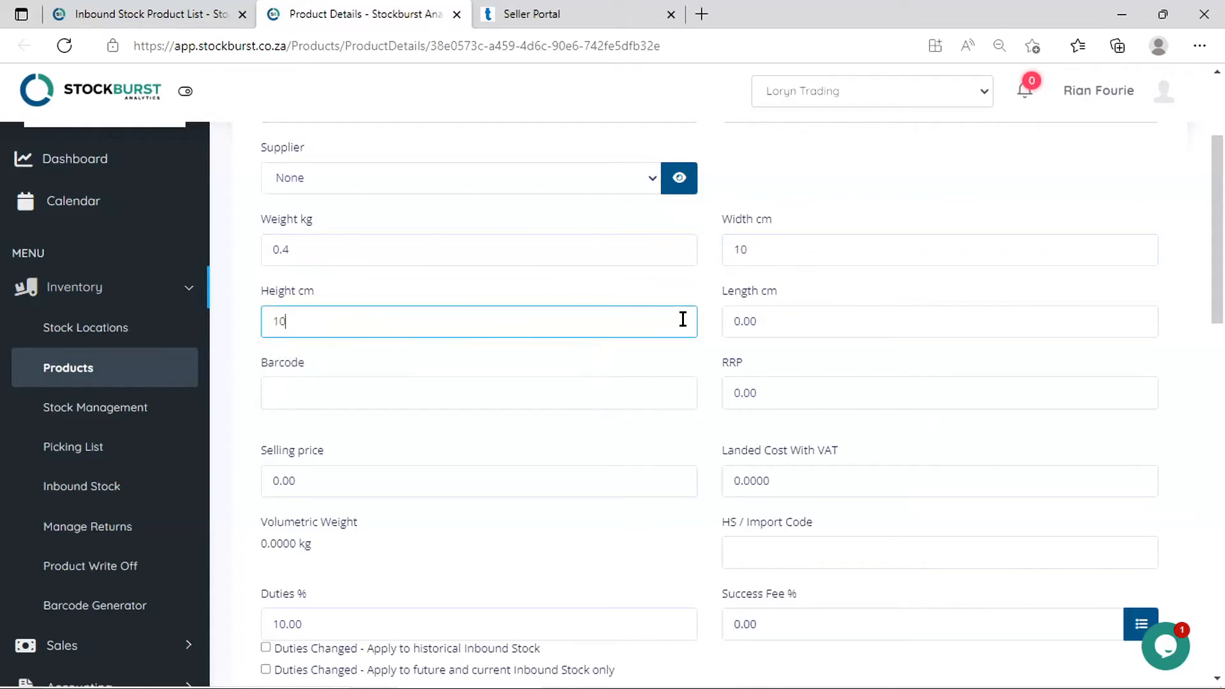
left_click_drag(771, 318, 727, 321)
type("15")
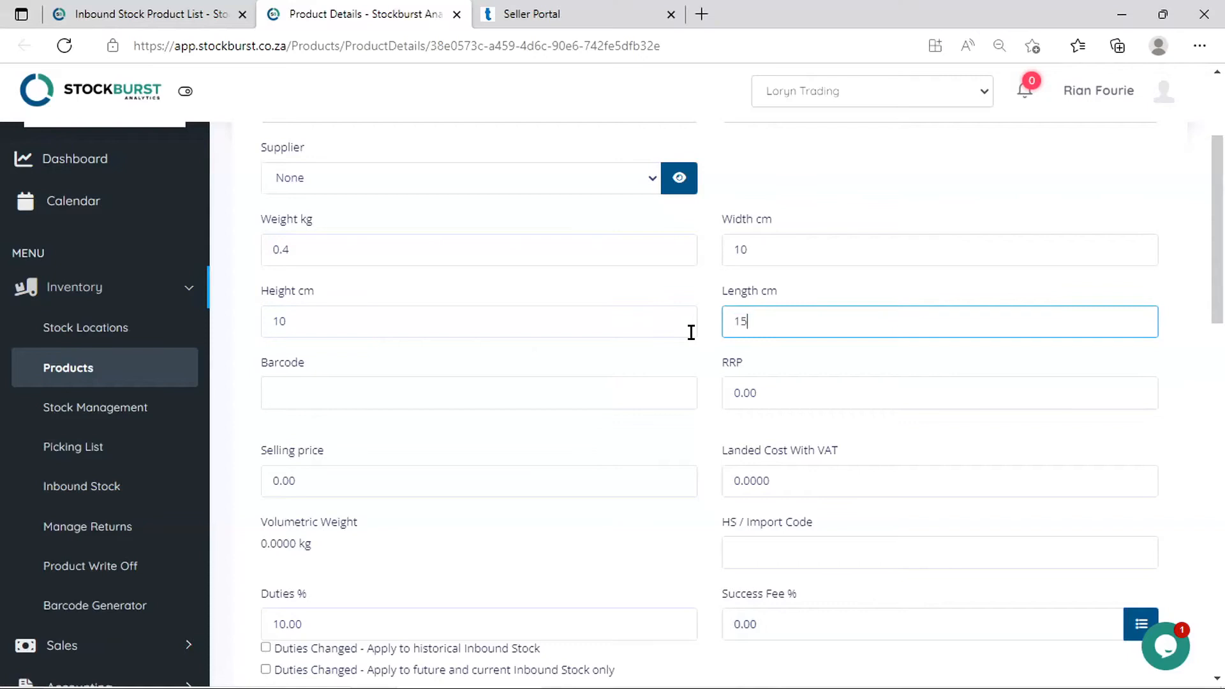
left_click(704, 364)
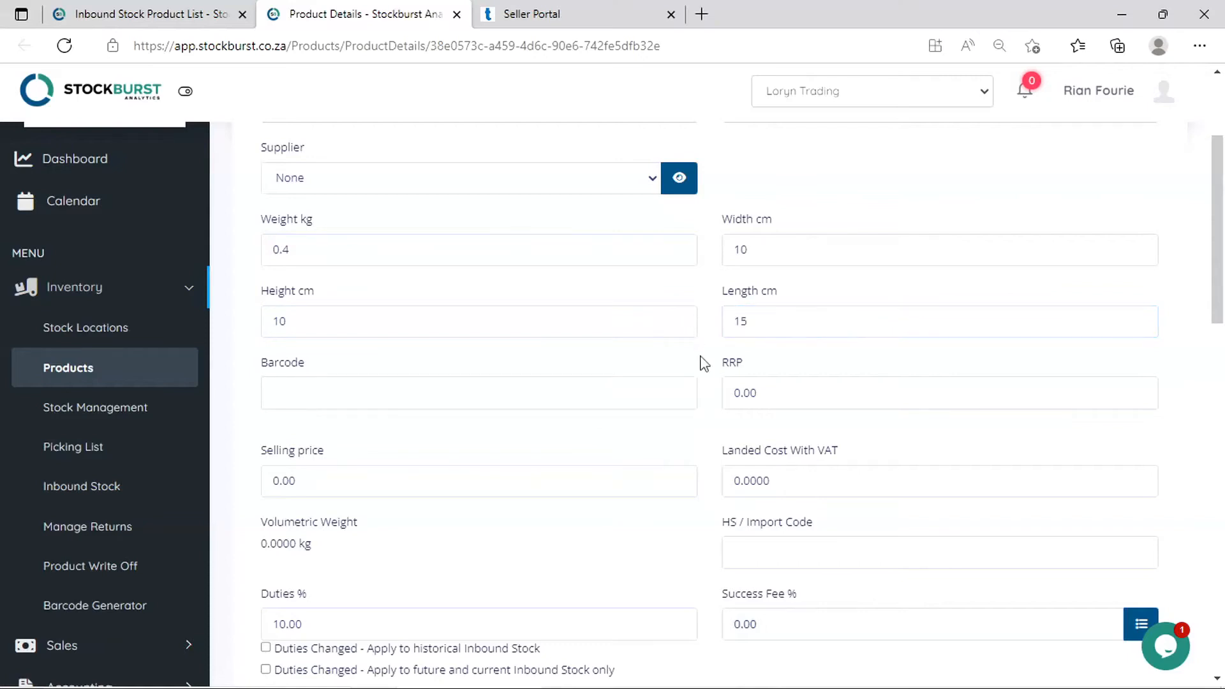
Set the number of pieces of Test Product to 1
scroll(675, 359, "down", 1)
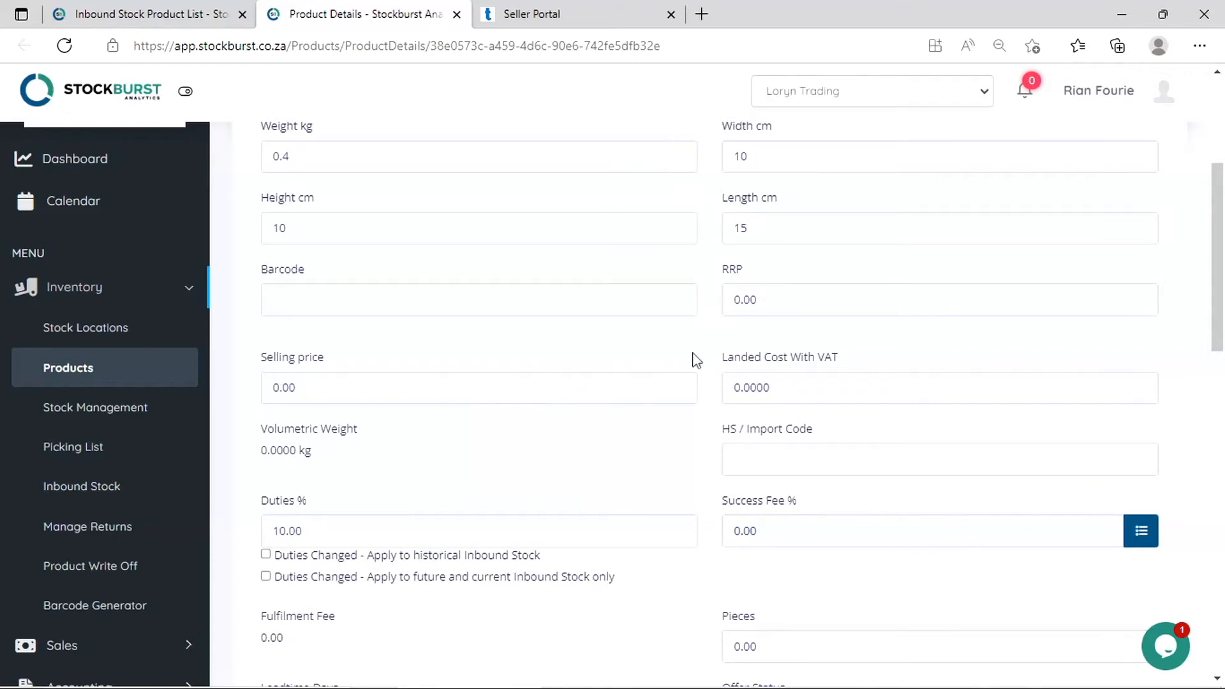
scroll(709, 367, "down", 1)
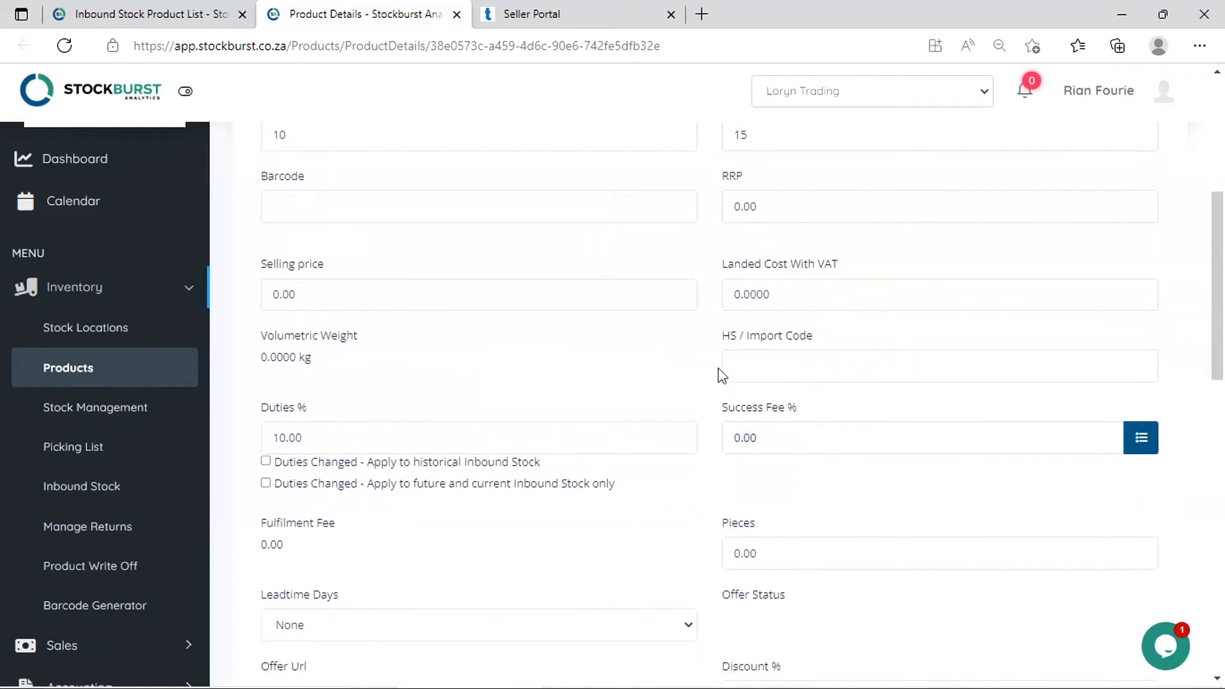
left_click(759, 368)
left_click(498, 383)
scroll(531, 381, "down", 1)
scroll(673, 432, "down", 1)
left_click(777, 361)
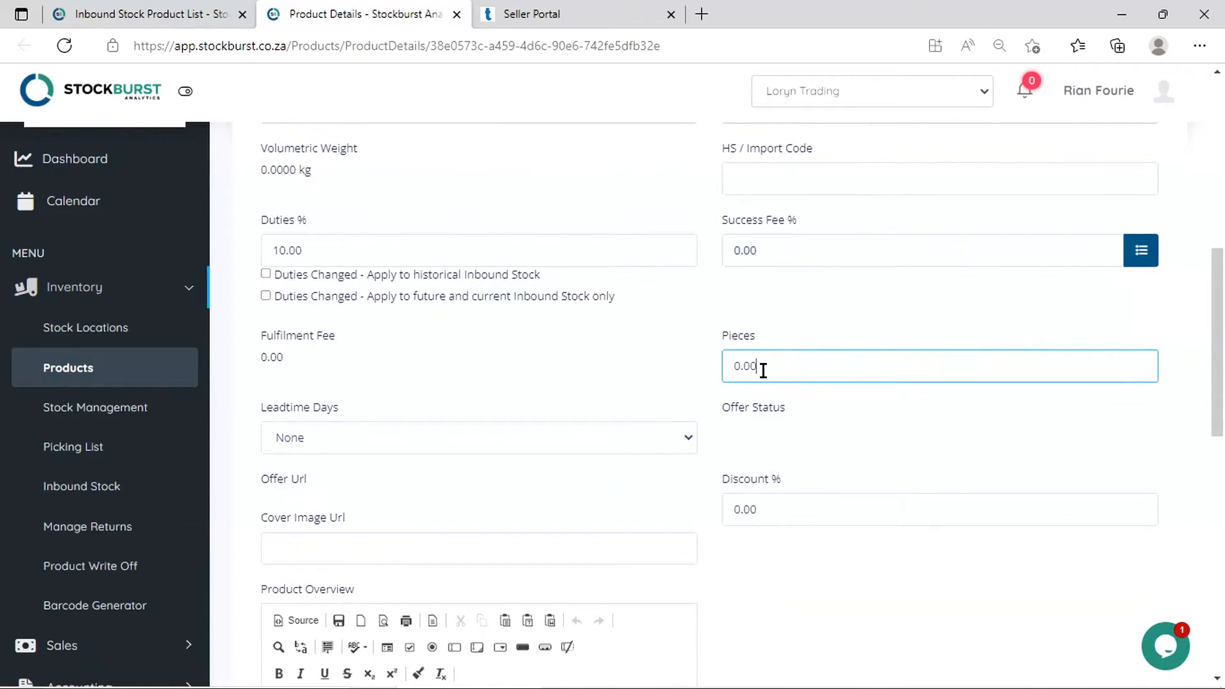
left_click_drag(764, 370, 718, 374)
type("1")
left_click(670, 359)
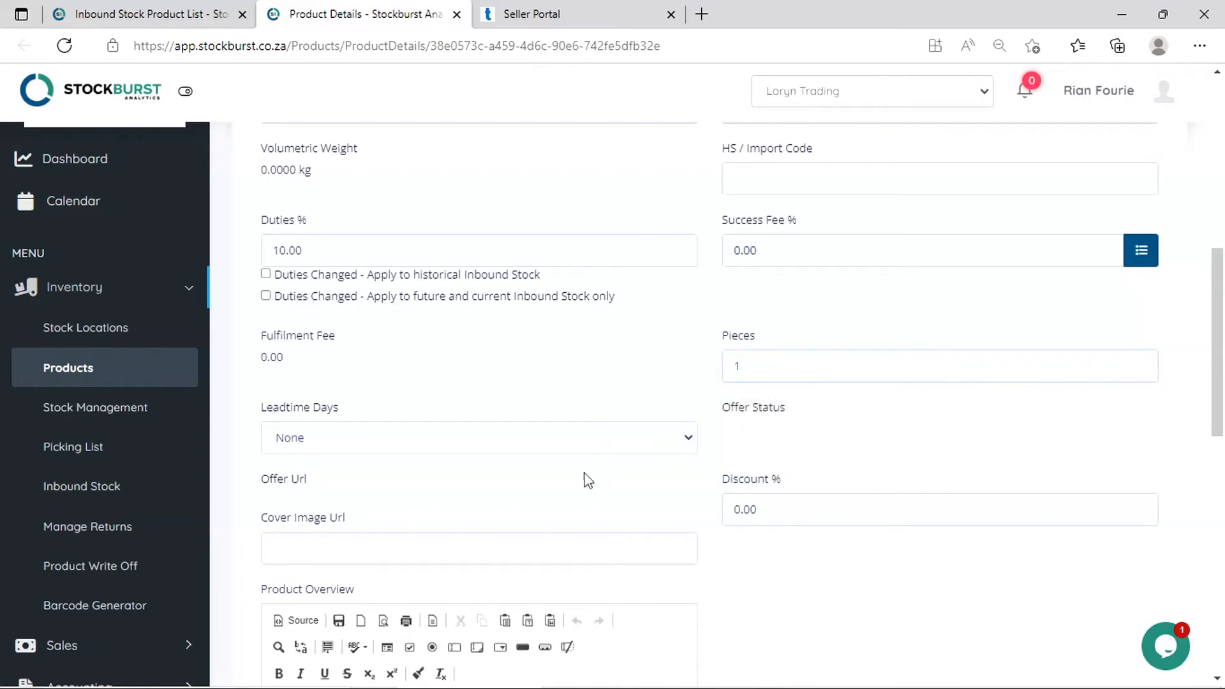
Set the leadtime of Test Product to 5 Days
left_click(566, 451)
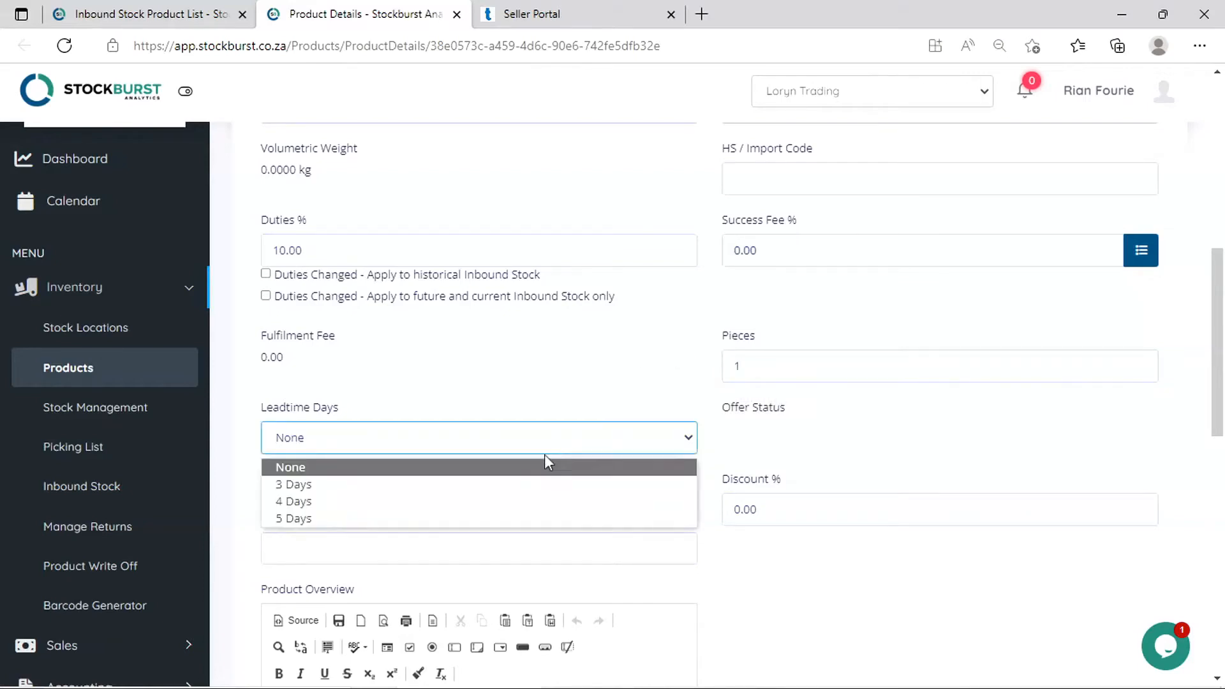
left_click(526, 516)
scroll(588, 377, "up", 5)
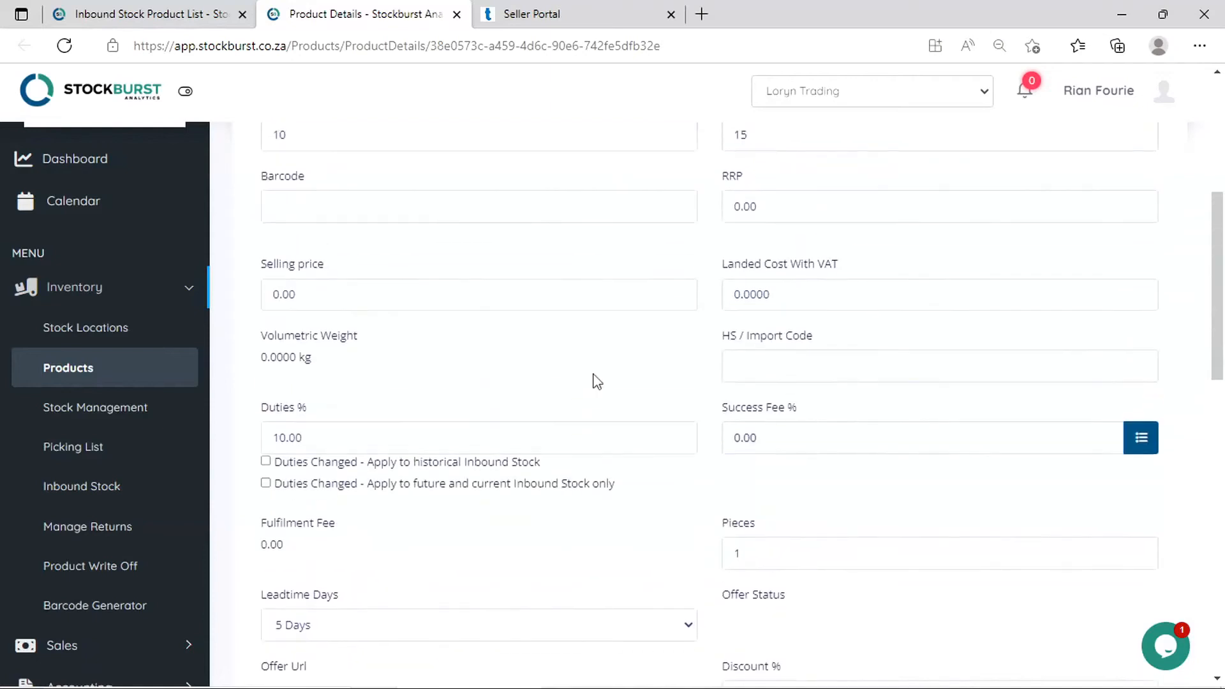
Set the RRP of Test Product to 600 and its selling price to 500
left_click(757, 390)
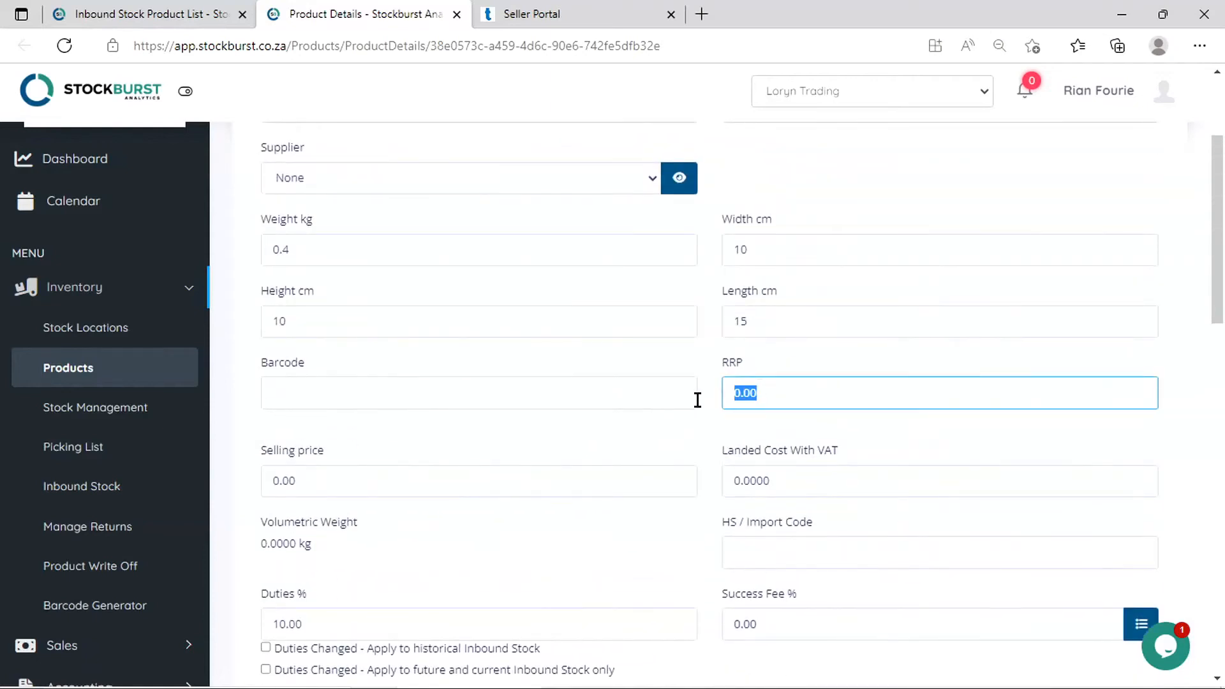
type("600")
left_click(318, 481)
type("500")
left_click(419, 432)
Save the changes made to Test Product
scroll(521, 429, "down", 2)
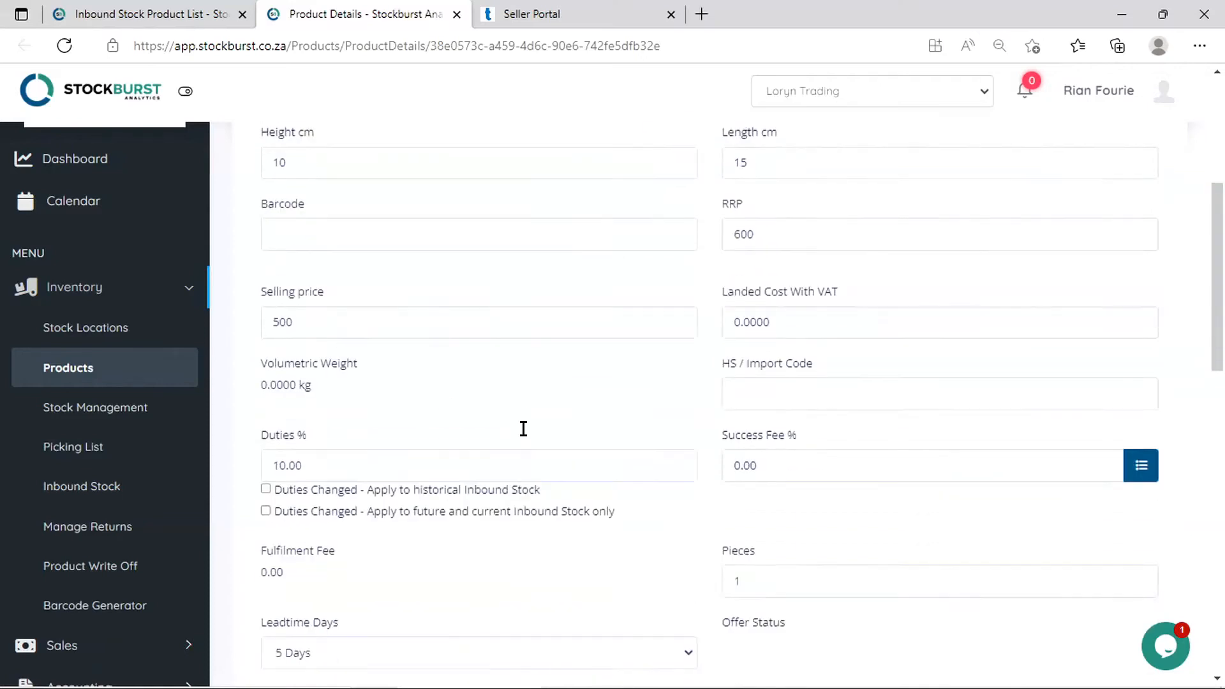
scroll(524, 429, "down", 4)
scroll(791, 447, "down", 9)
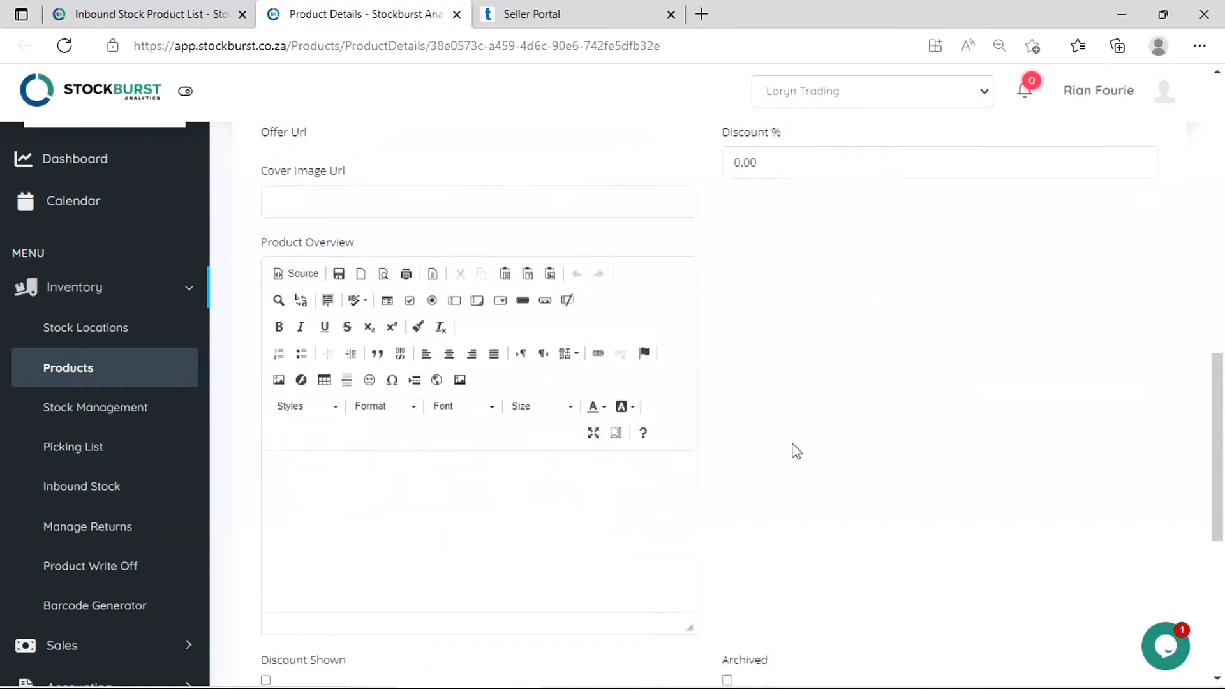
left_click(1118, 594)
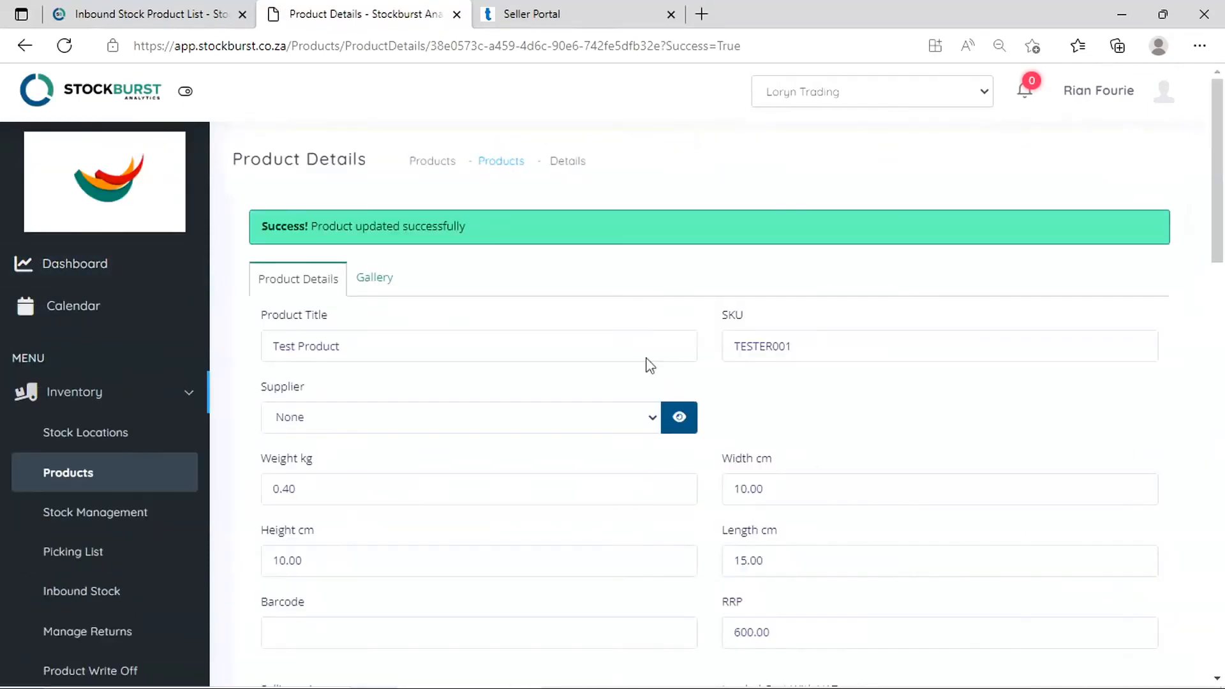
Return to the Tester001 inbound stock product list and close the product details popup
left_click(202, 19)
scroll(649, 381, "up", 10)
left_click(911, 105)
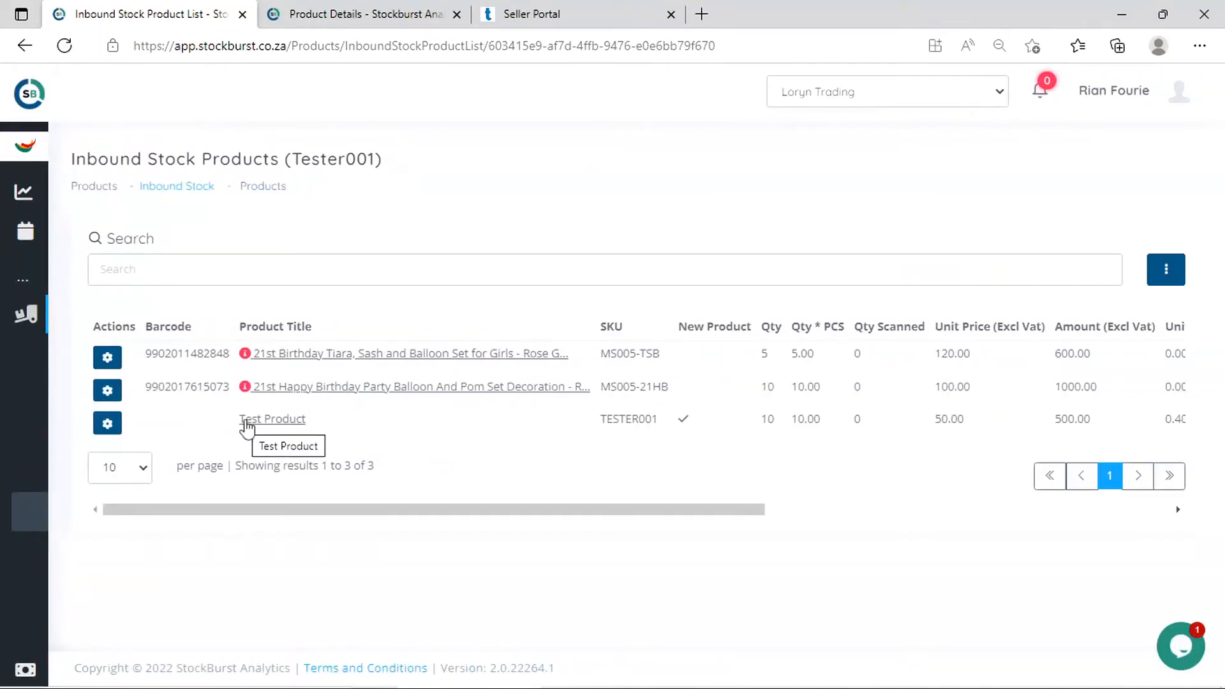
Open the full product page of the 21st Happy Birthday Party Balloon And Pom Set Decoration from the inbound list
mouse_move(248, 393)
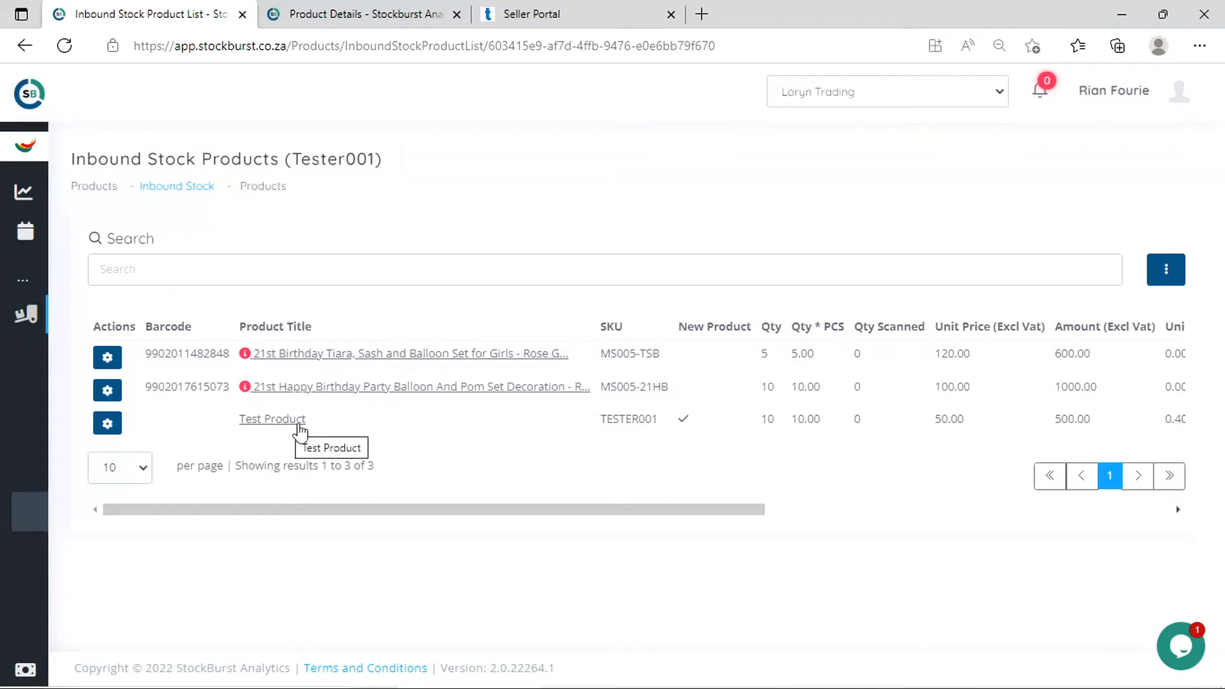
left_click(307, 394)
scroll(583, 429, "down", 15)
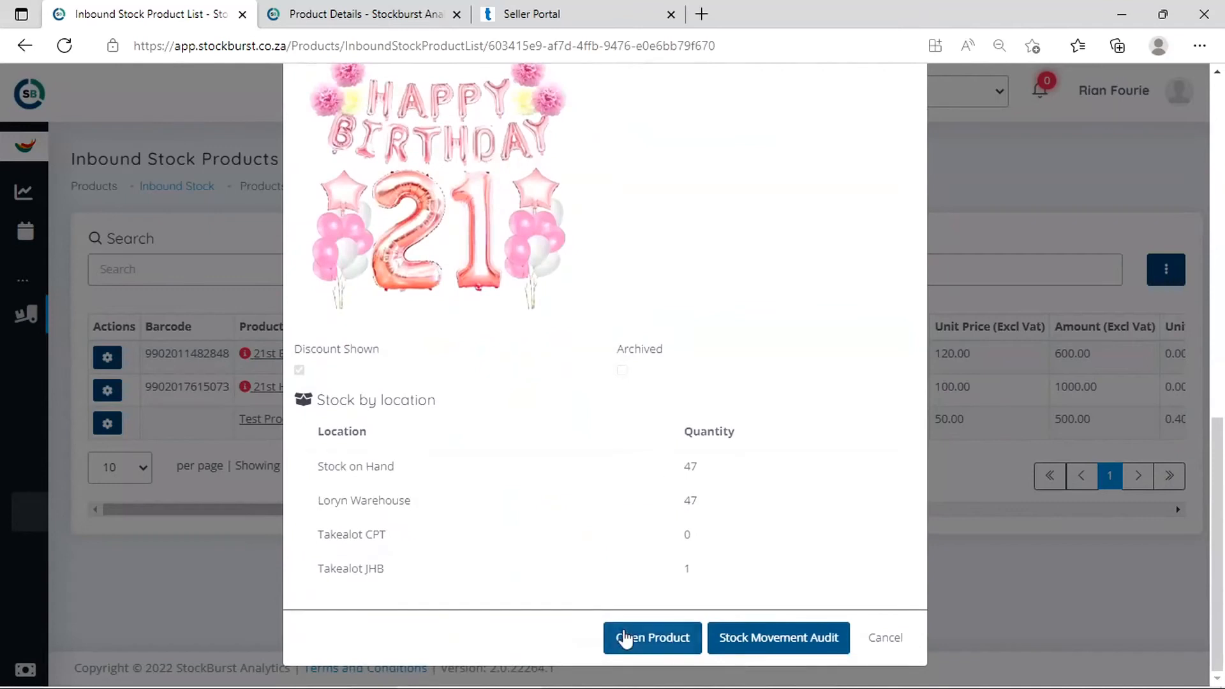
left_click(676, 644)
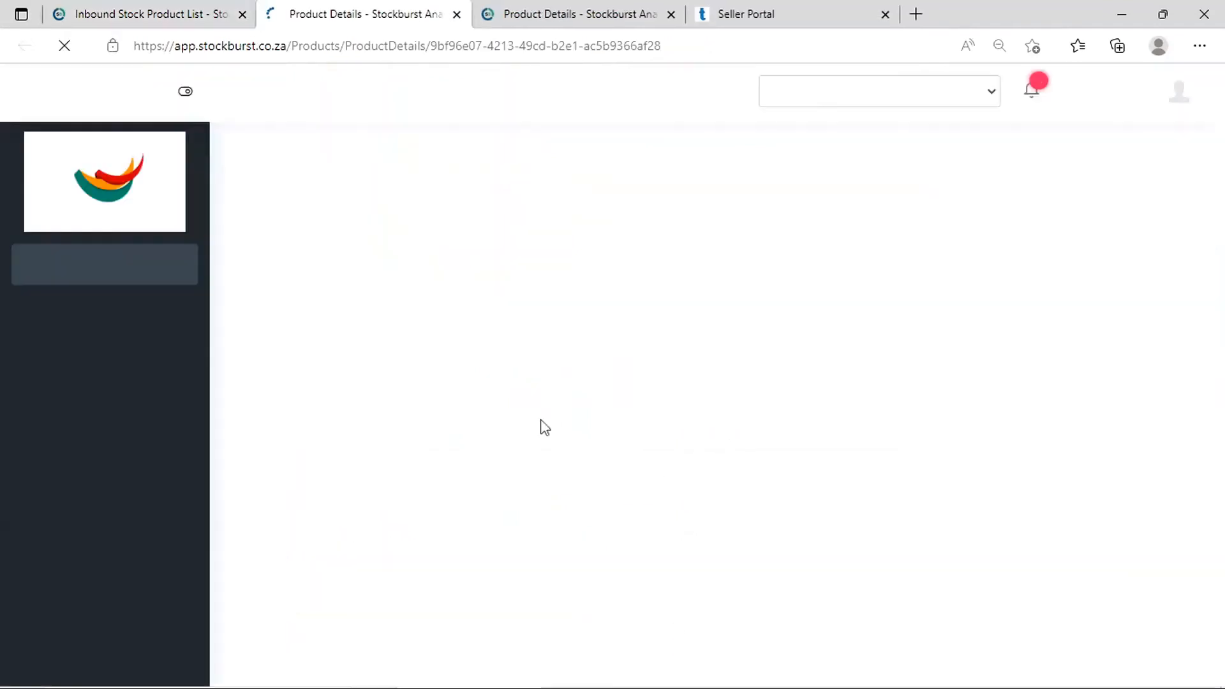
Set the balloon and pom set's weight to 1 kg and its width, height and length to 12 cm each
left_click_drag(309, 437, 241, 443)
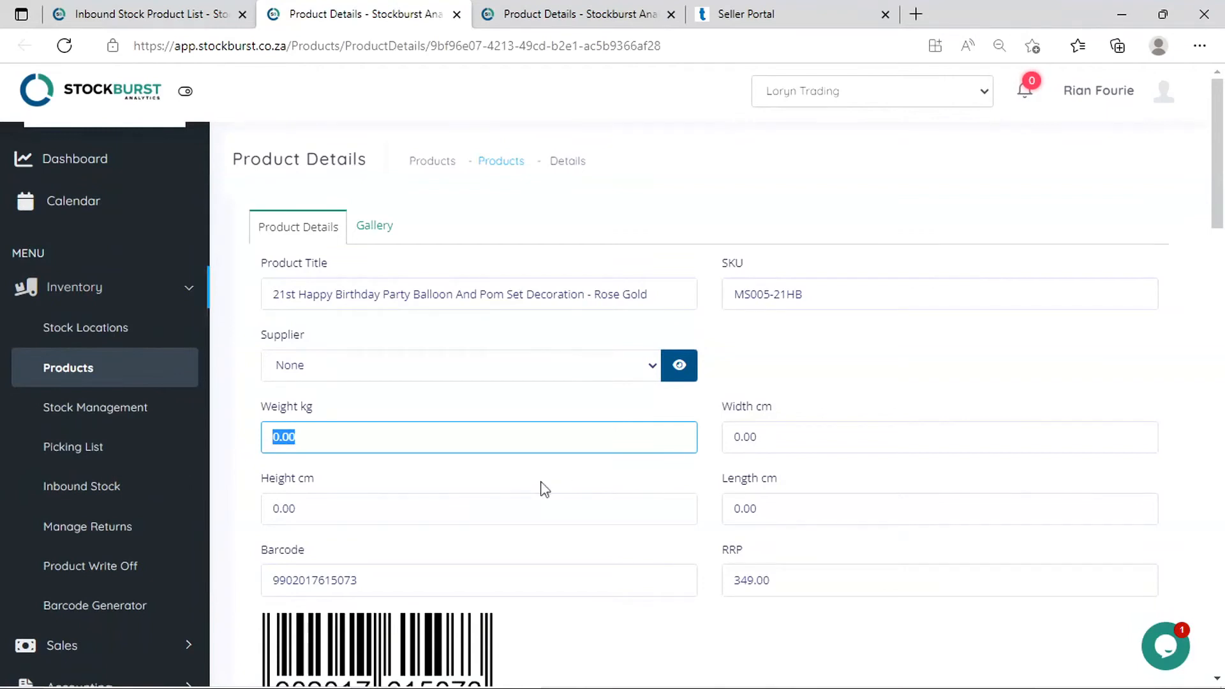
type("1")
left_click_drag(769, 437, 730, 442)
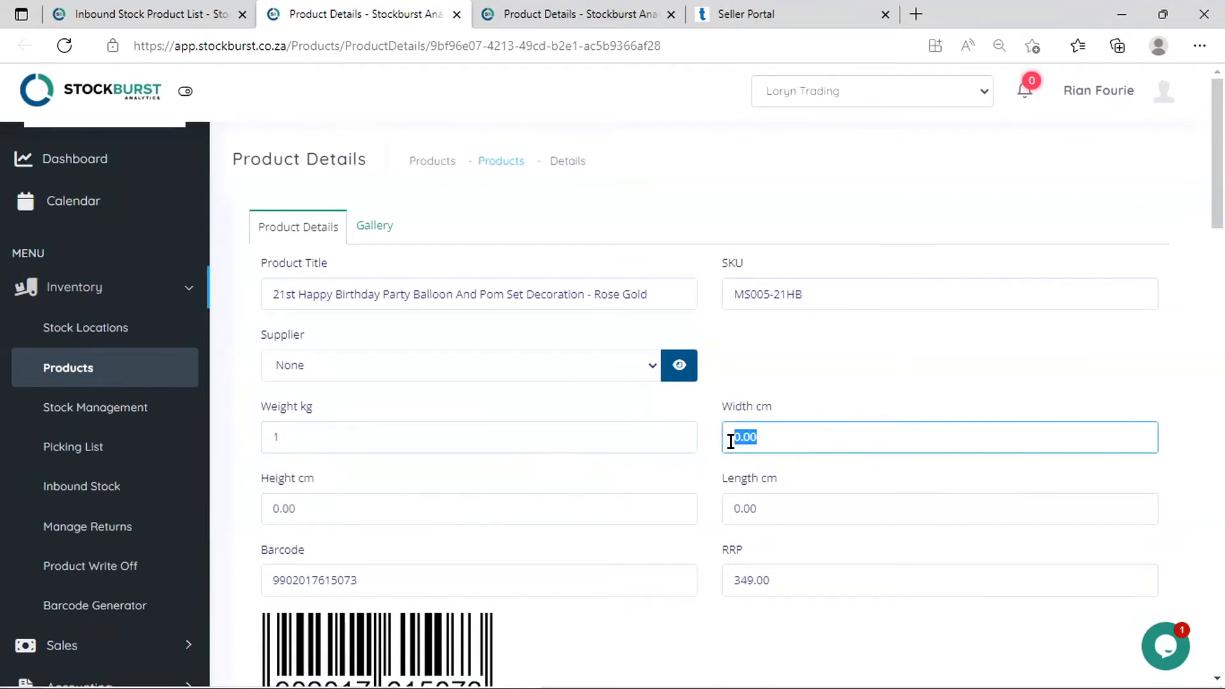
type("12")
left_click_drag(372, 508, 268, 509)
type("12")
left_click_drag(801, 506, 717, 506)
type("12")
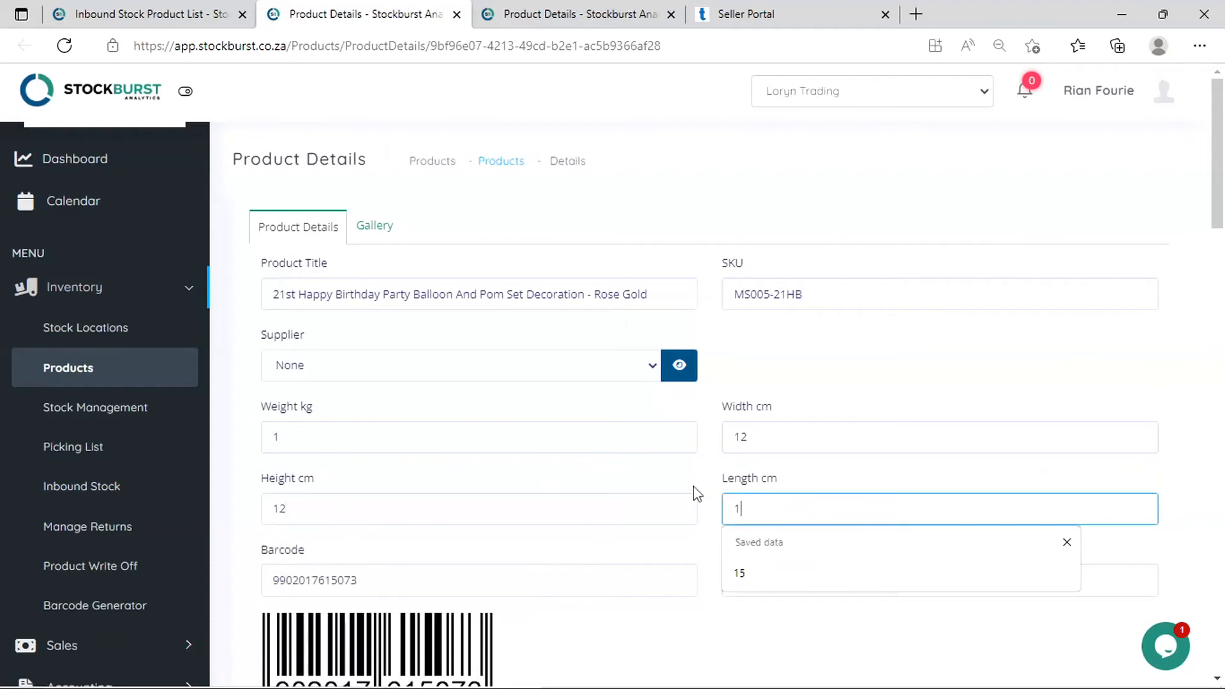
Set the number of pieces of the balloon and pom set to 1
scroll(673, 476, "down", 3)
scroll(676, 479, "down", 1)
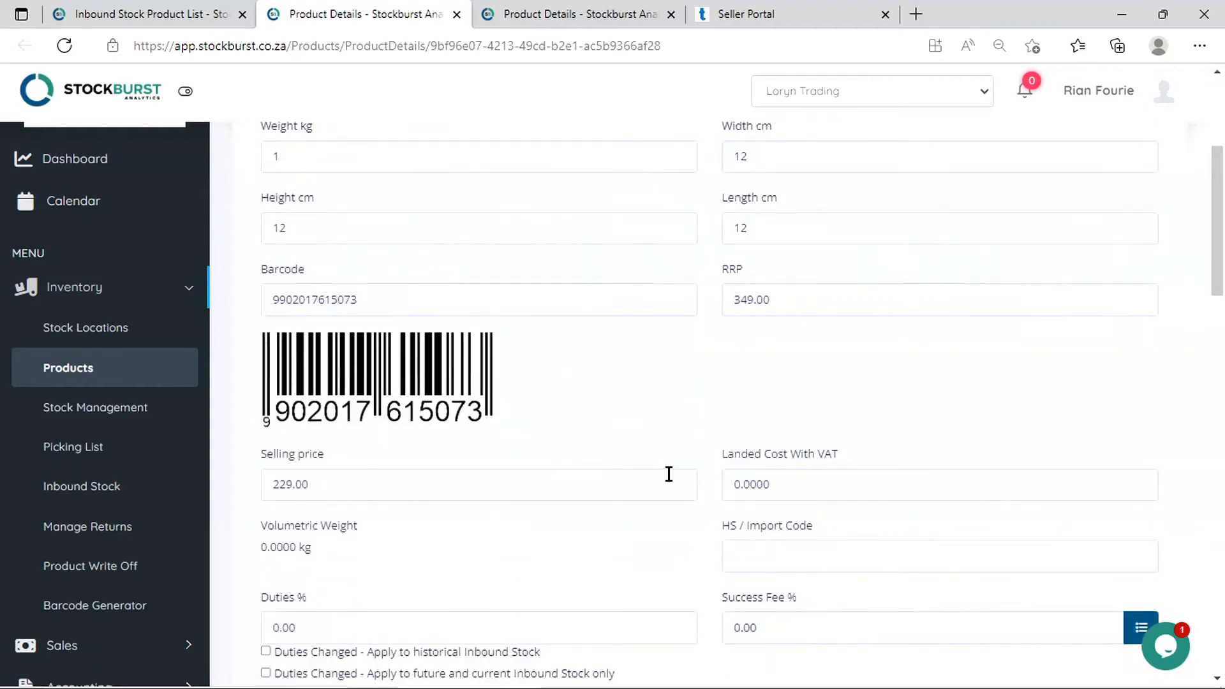
scroll(669, 474, "down", 1)
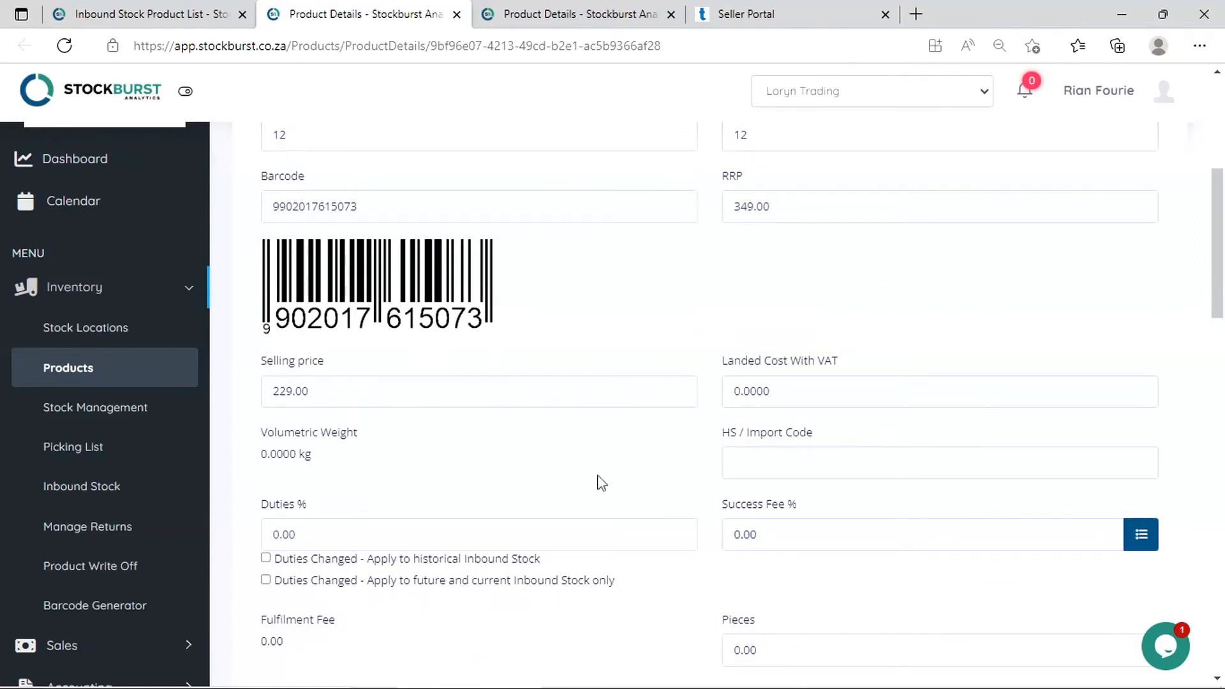
scroll(492, 519, "down", 2)
double_click(751, 459)
type("1")
left_click(679, 460)
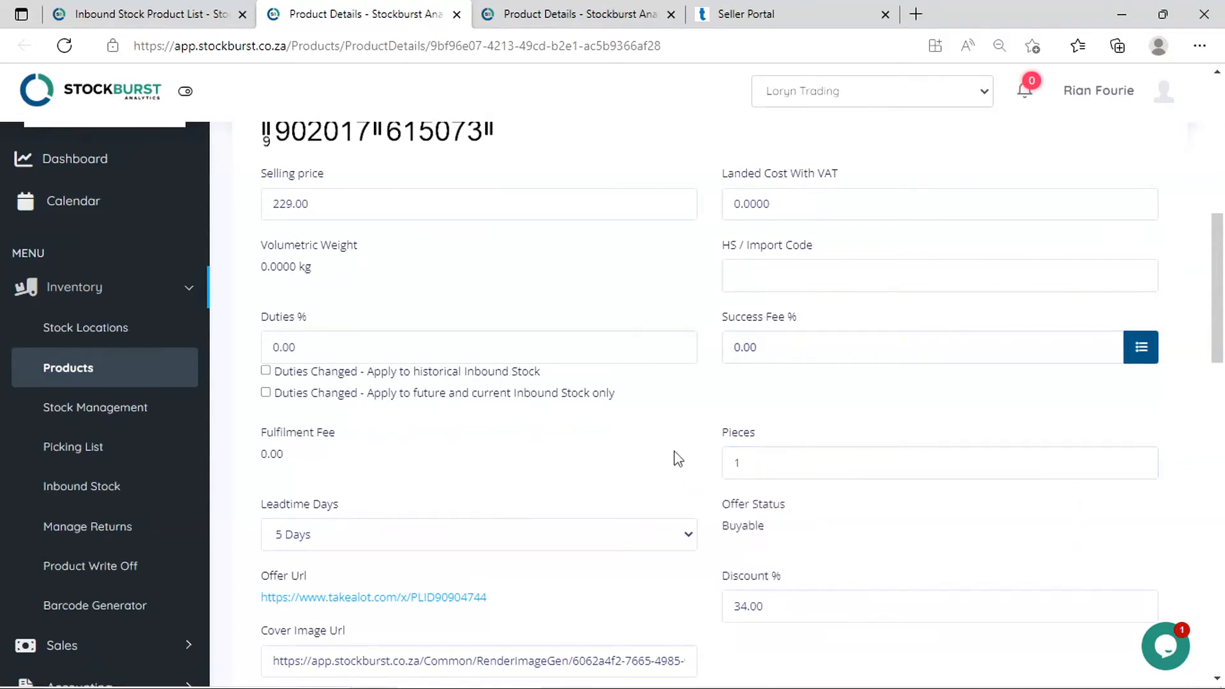
Save the changes made to the balloon and pom set product
scroll(678, 460, "down", 1)
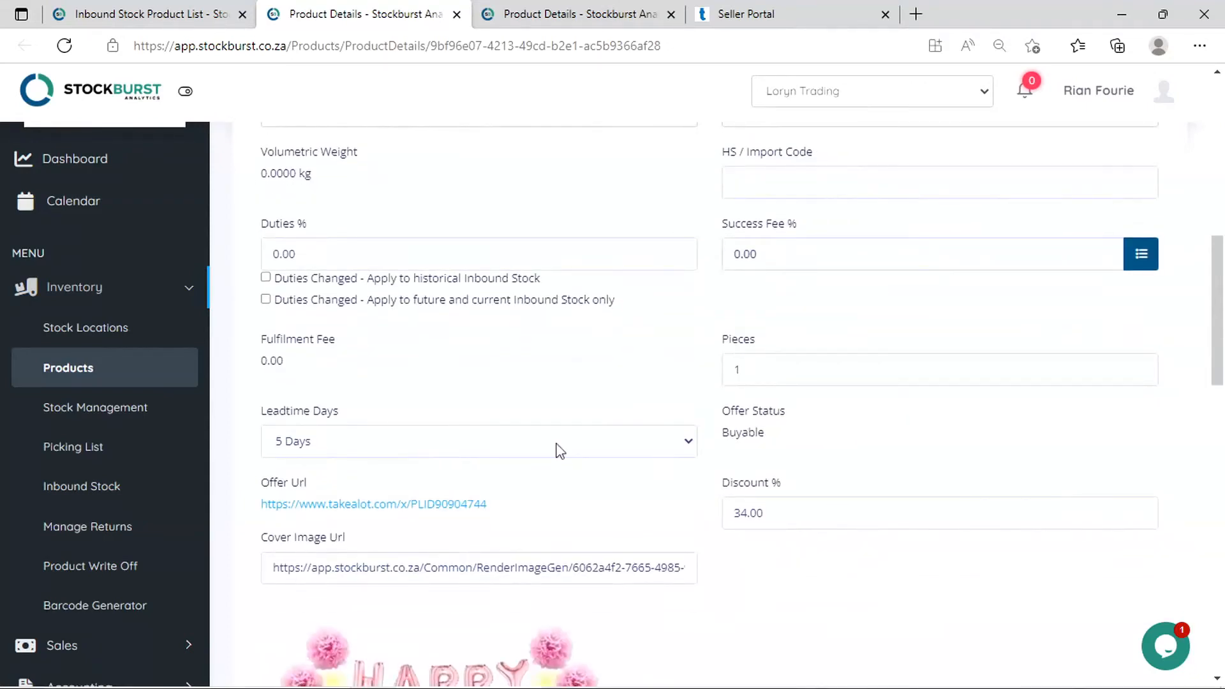
scroll(560, 451, "down", 10)
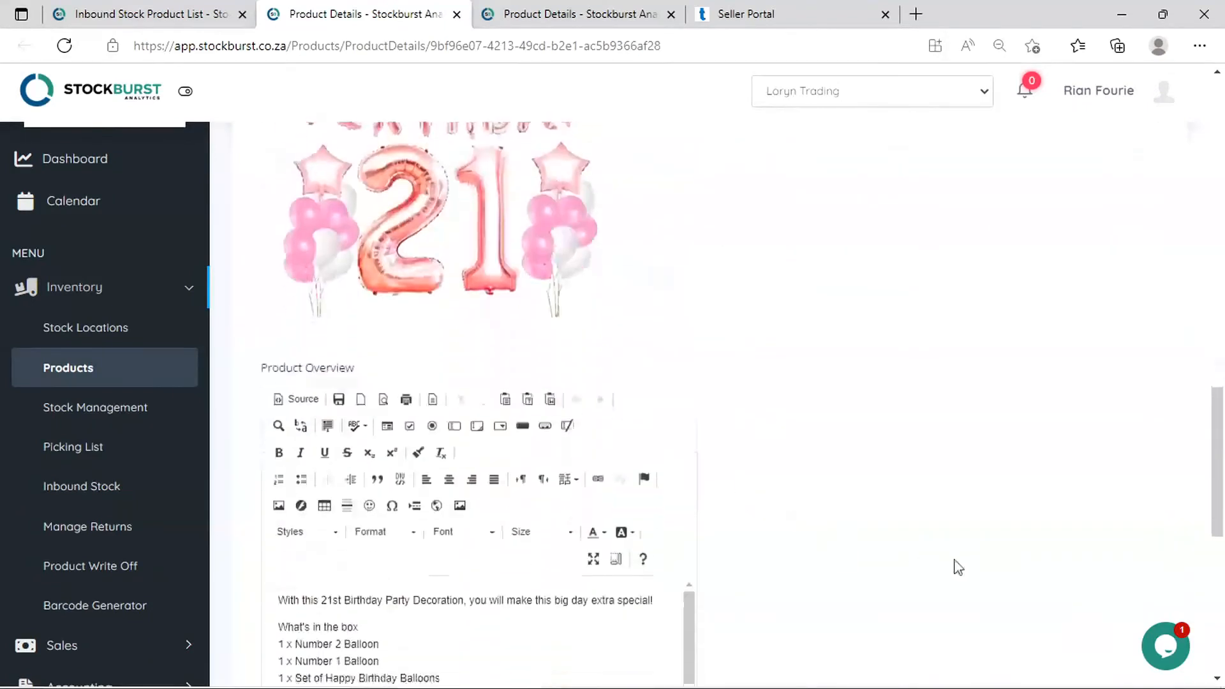
left_click(1109, 642)
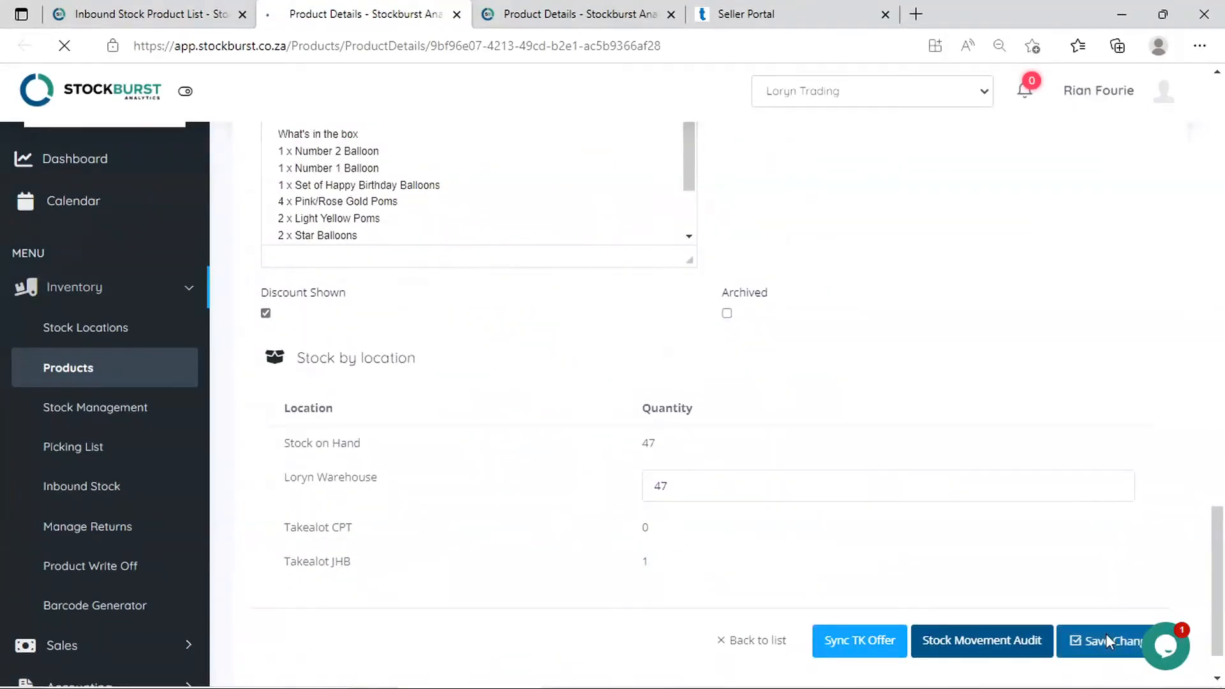
scroll(1027, 569, "down", 15)
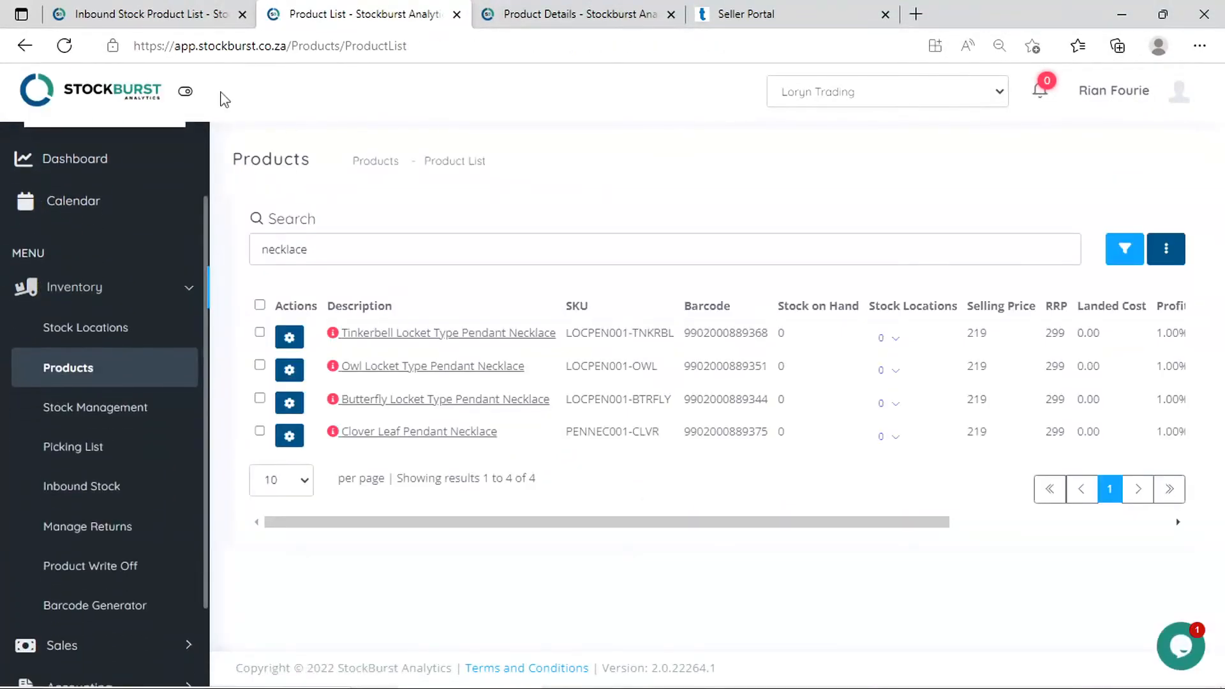
Return to the Tester001 inbound product list, close the product details popup and reload the page
left_click(180, 17)
scroll(756, 306, "up", 2)
scroll(756, 306, "up", 5)
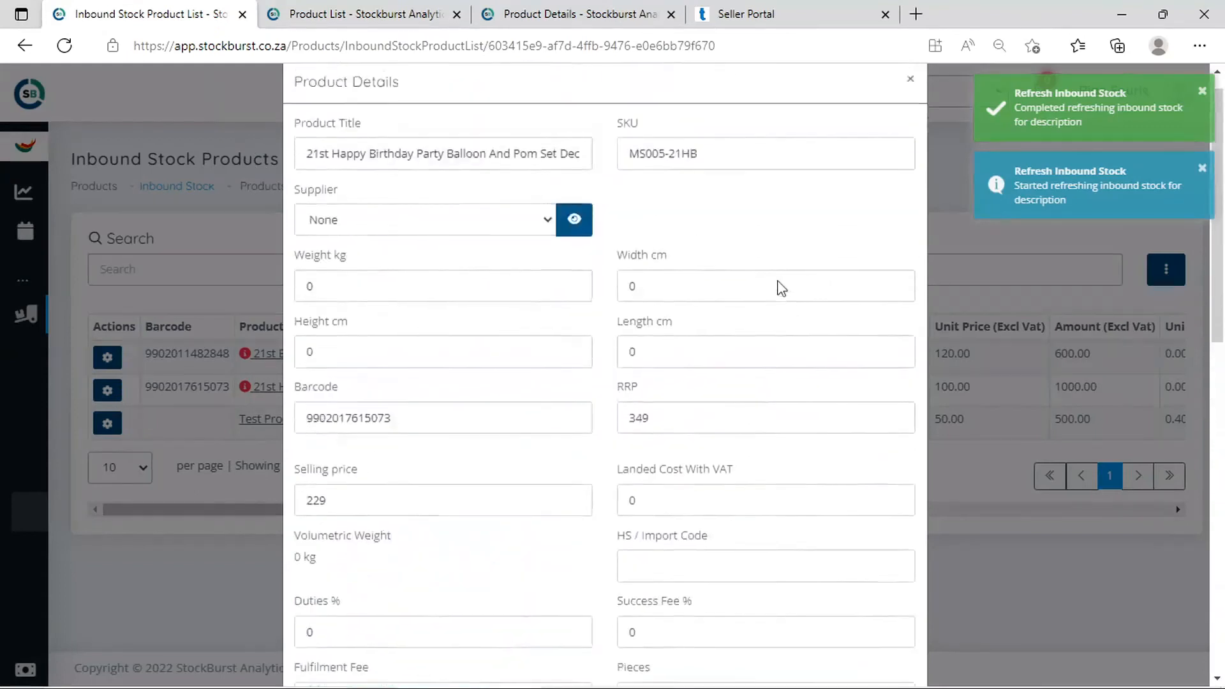
left_click(912, 90)
left_click(65, 46)
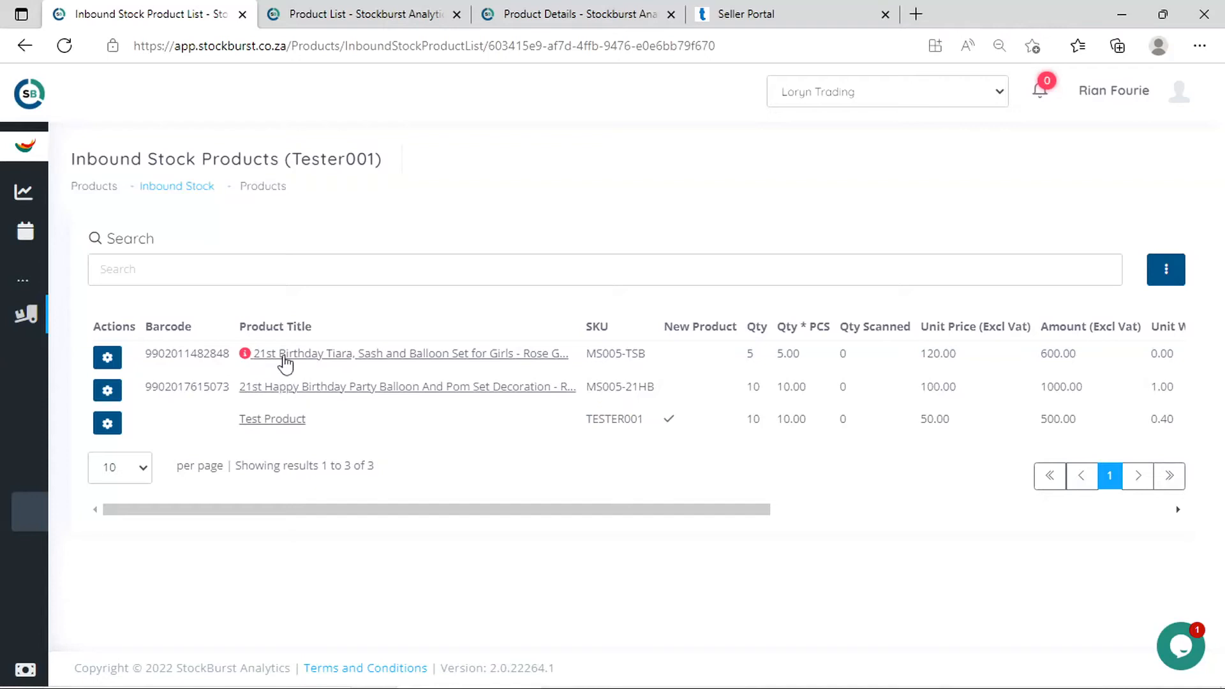
Open the full product page of the 21st Birthday Tiara, Sash and Balloon Set for Girls from the inbound list
left_click(587, 363)
scroll(749, 445, "down", 5)
scroll(750, 446, "down", 5)
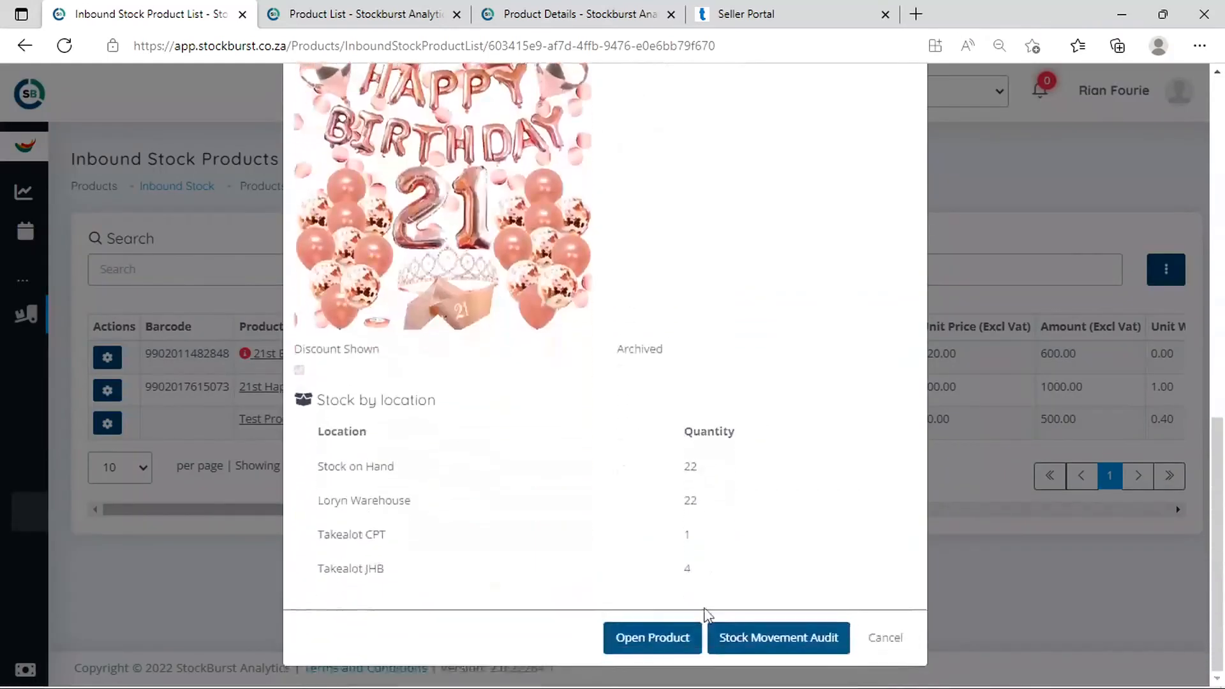
left_click(681, 646)
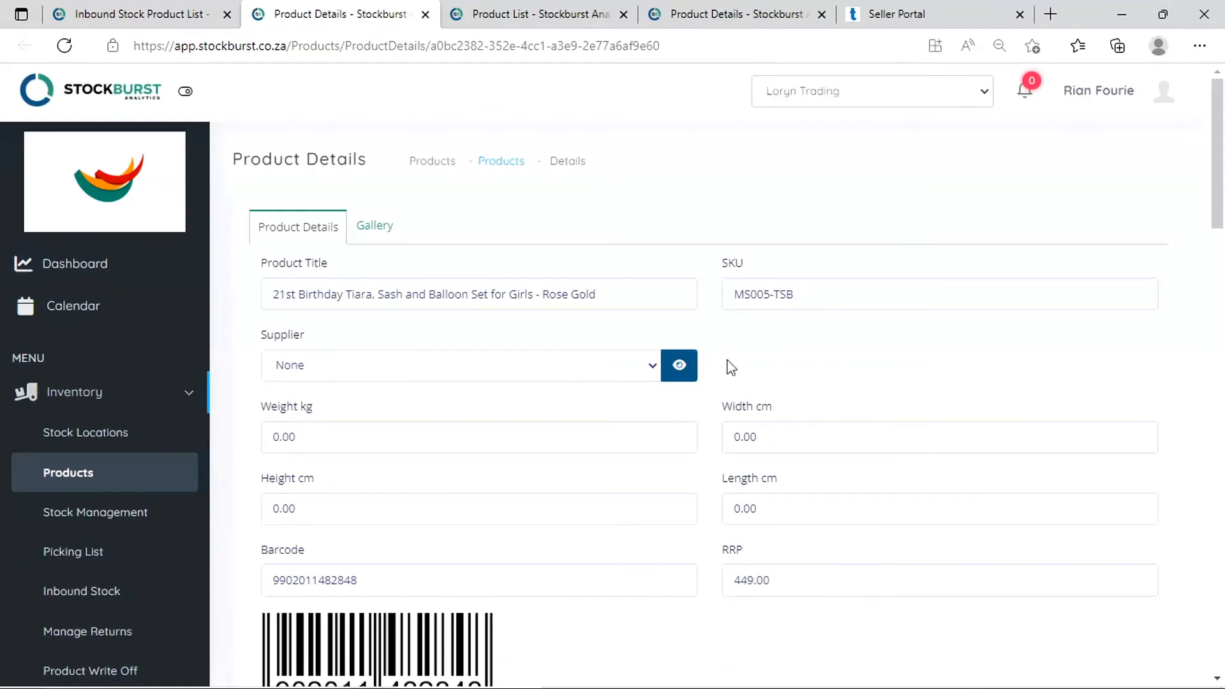
Set the weight of the tiara, sash and balloon set to 0.02 kg
scroll(328, 355, "down", 2)
left_click_drag(318, 348, 267, 348)
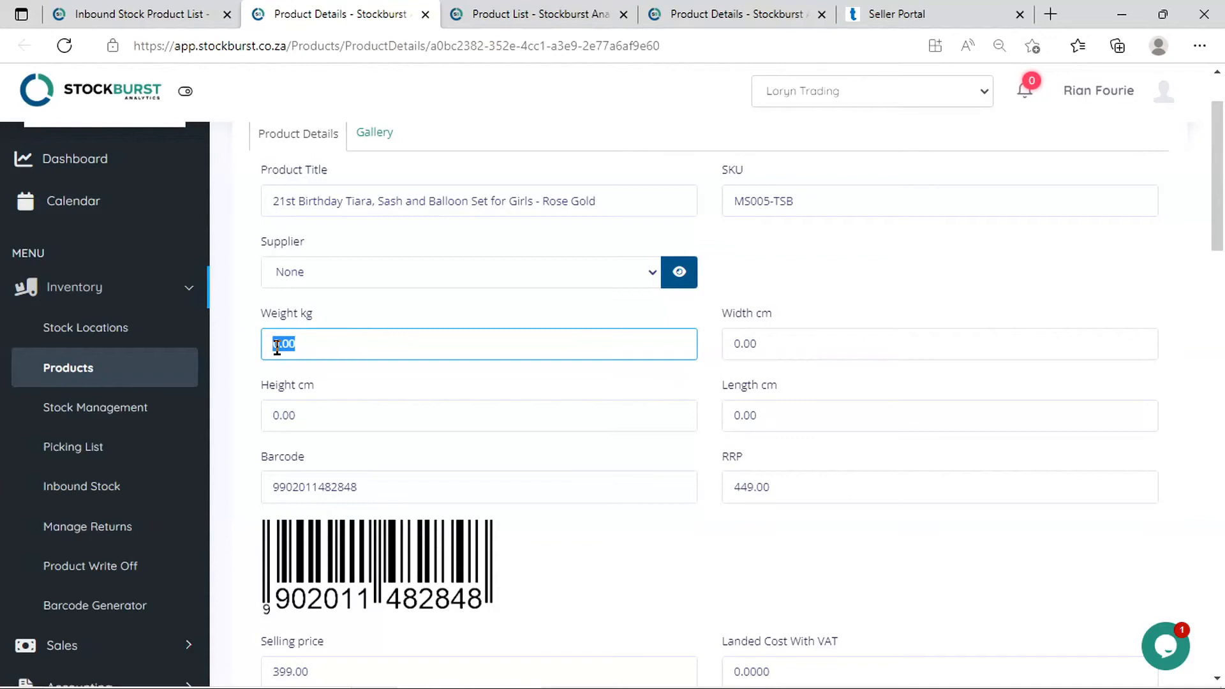
type("0")
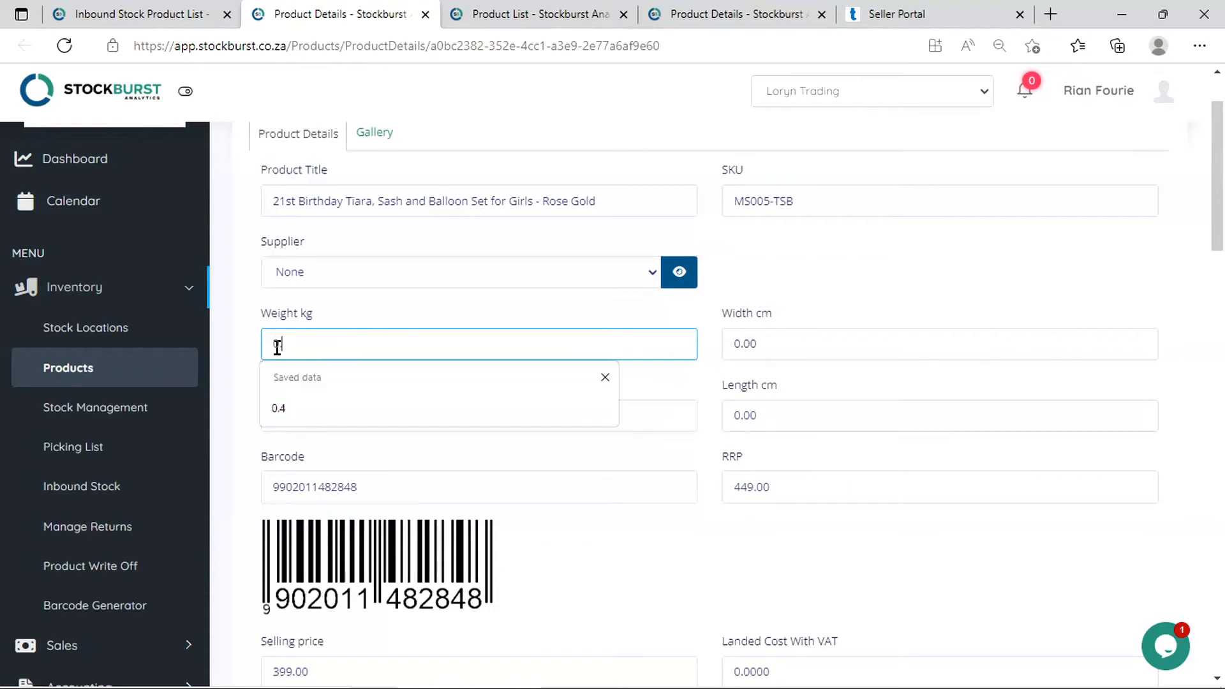
type(".2")
left_click(460, 316)
left_click(790, 344)
left_click(306, 348)
key("BackSpace")
type("02")
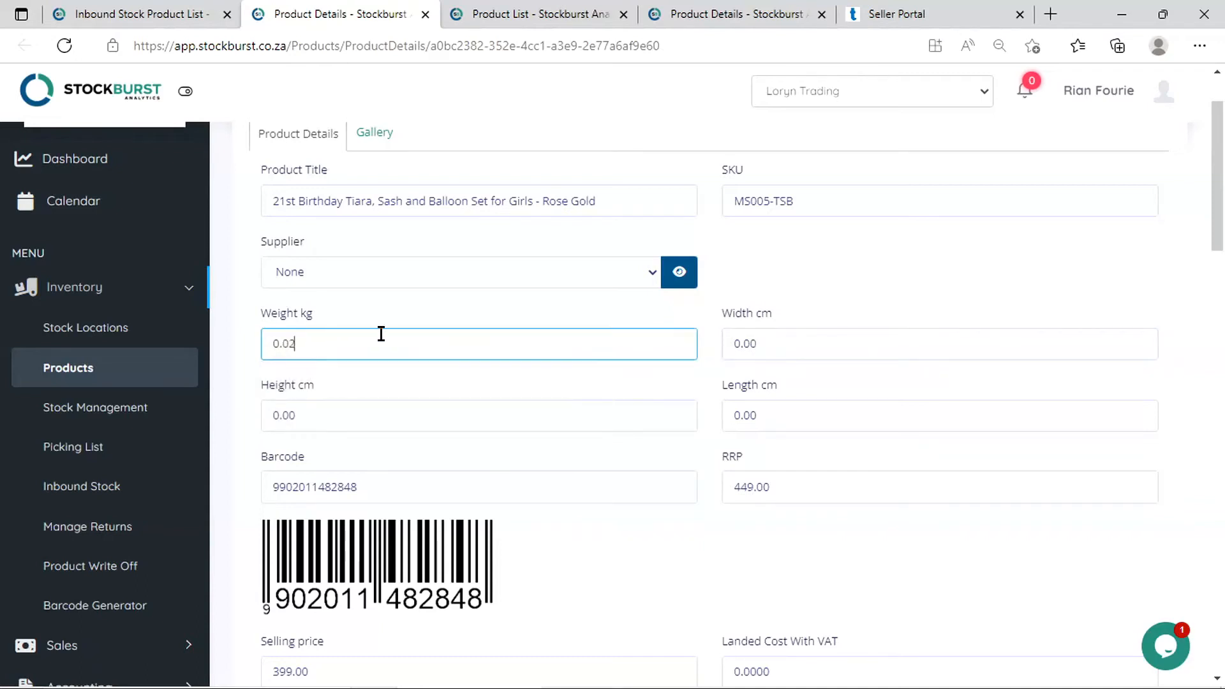
Set the tiara, sash and balloon set's dimensions to width 5 cm, height 5 cm and length 4 cm
double_click(764, 339)
type("5")
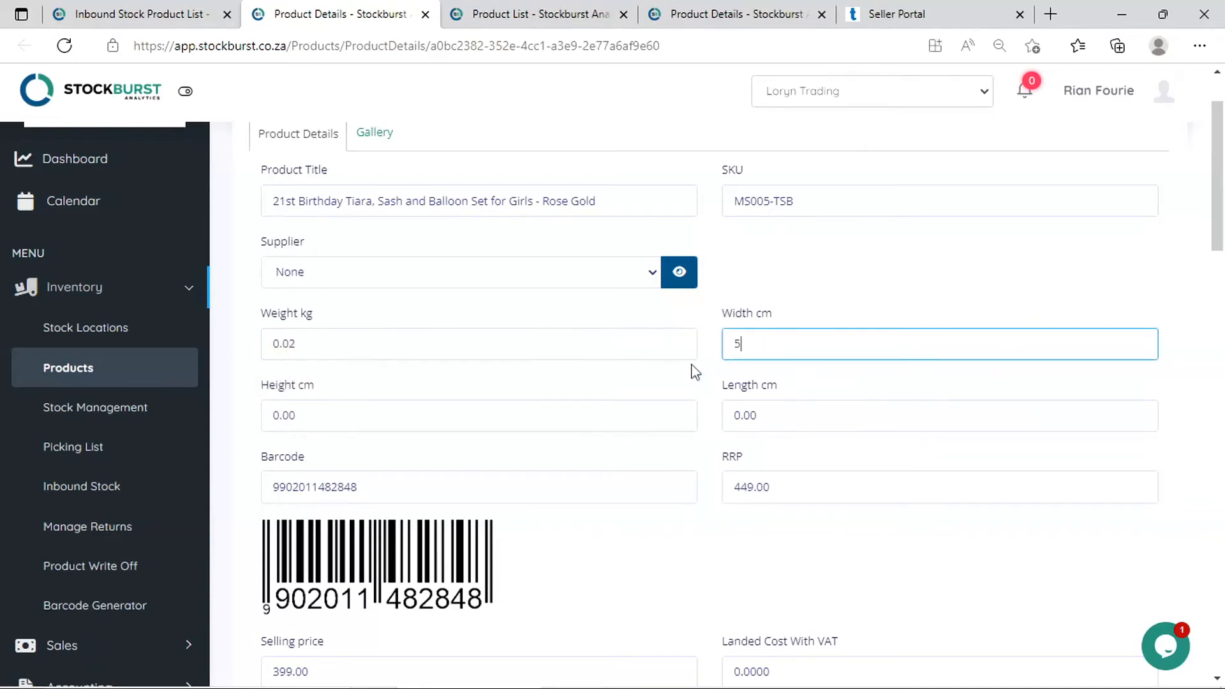
double_click(557, 416)
type("5")
double_click(771, 423)
type("4")
left_click(660, 377)
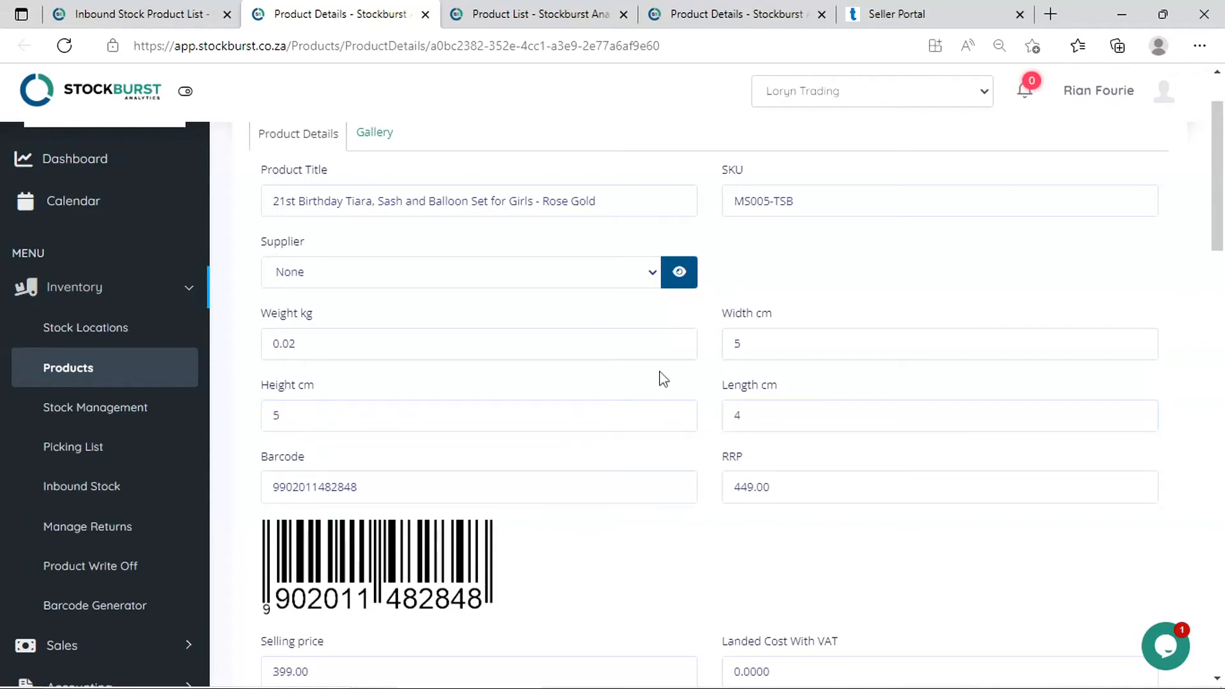
Fill in the HS / Import Code of the tiara, sash and balloon set with the saved entry 6301.01
scroll(661, 378, "down", 4)
scroll(648, 381, "down", 1)
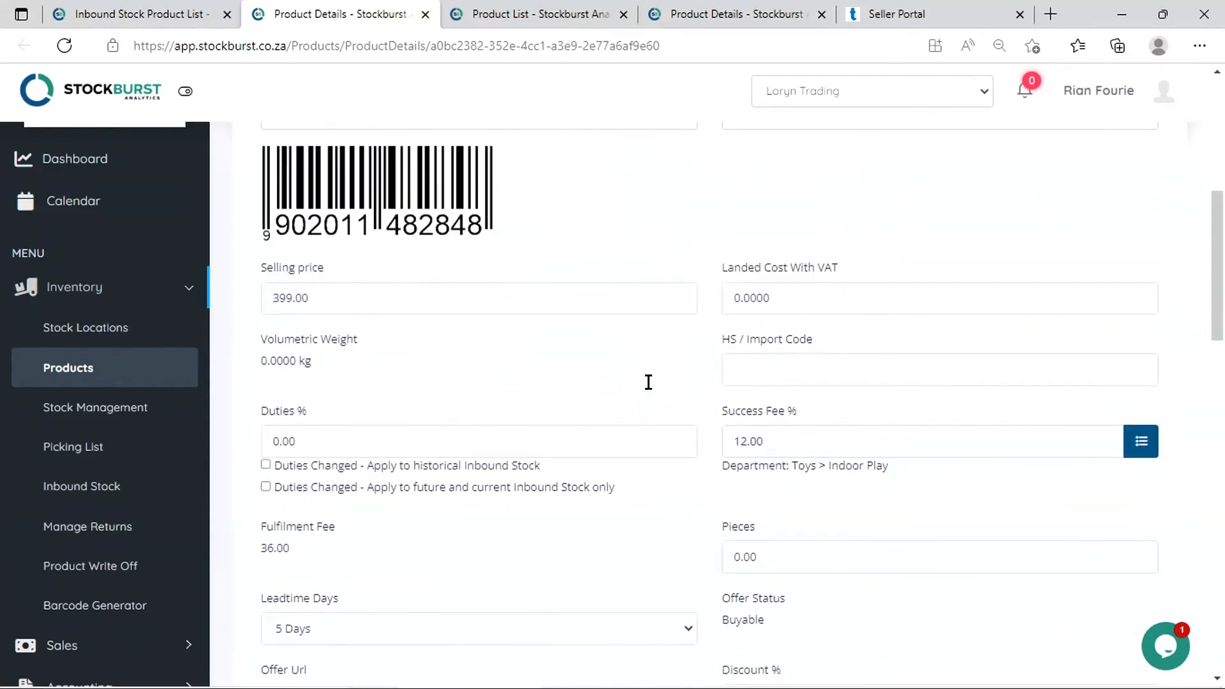
left_click(745, 377)
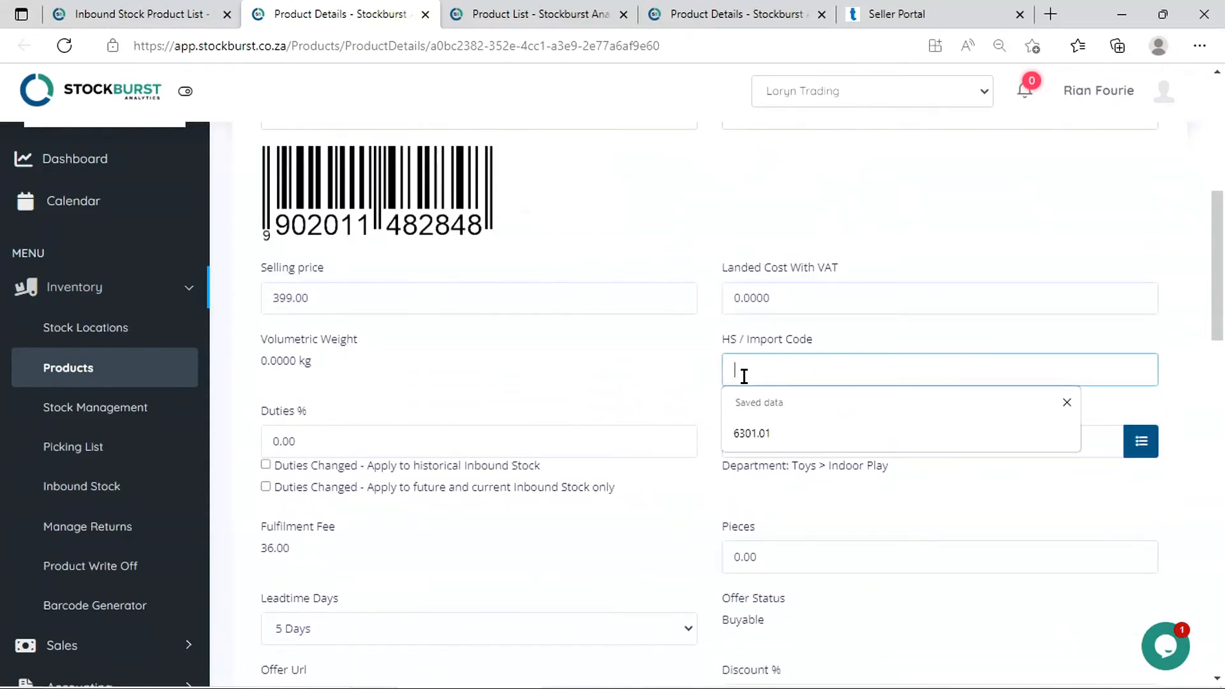
left_click(741, 432)
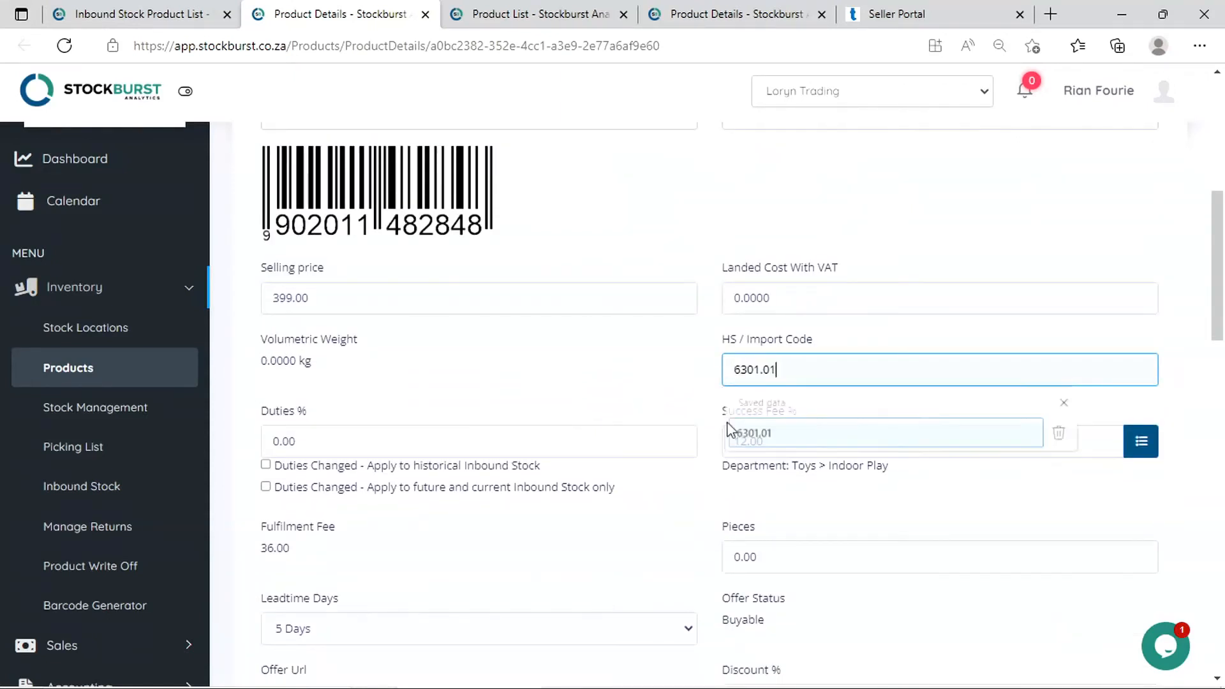
left_click(571, 415)
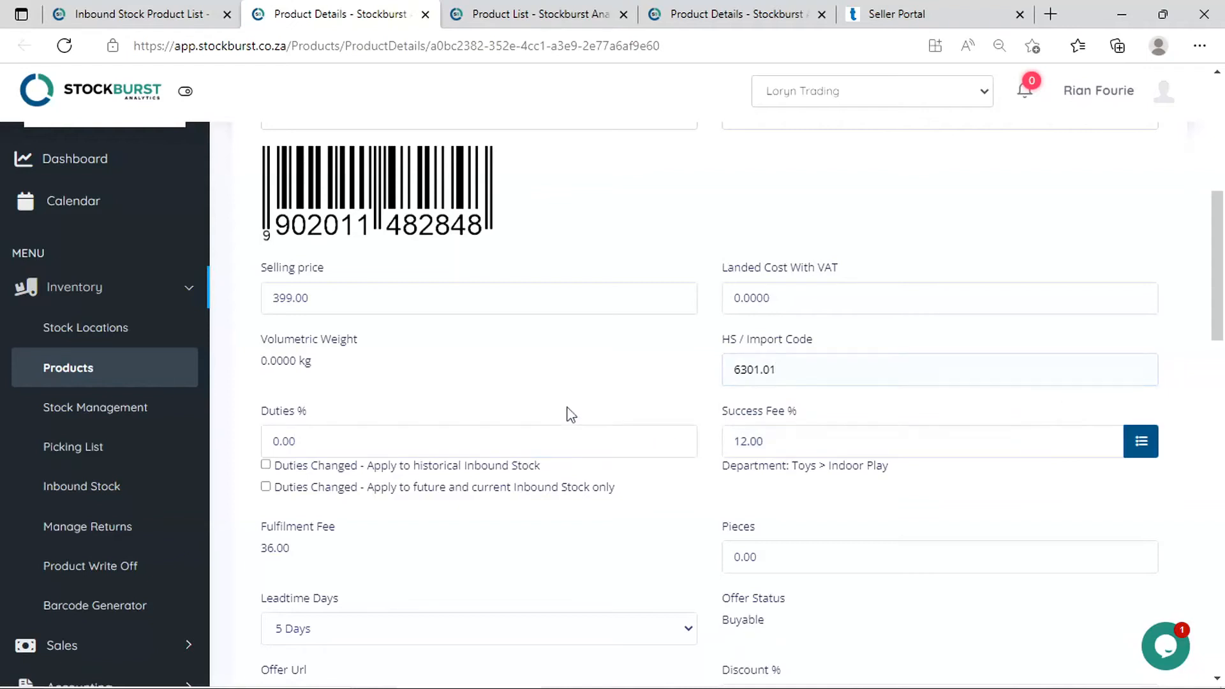
Set the duties percentage of the tiara, sash and balloon set to 20
left_click_drag(357, 443, 264, 443)
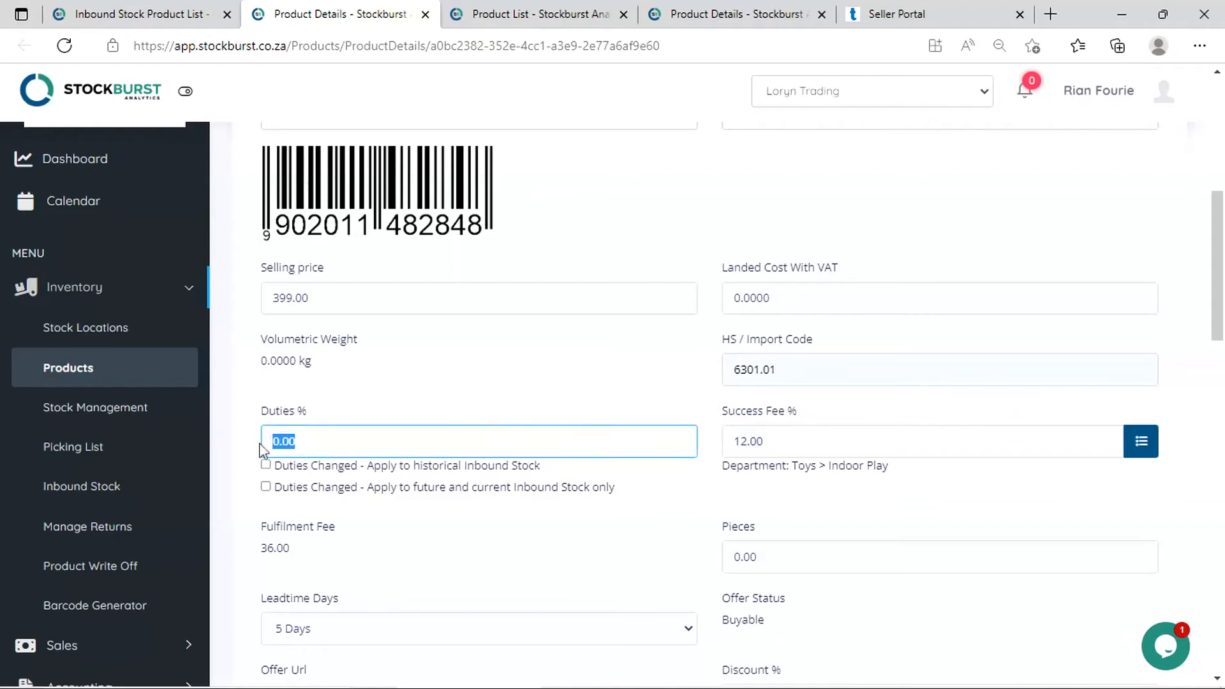
type("20")
left_click(465, 380)
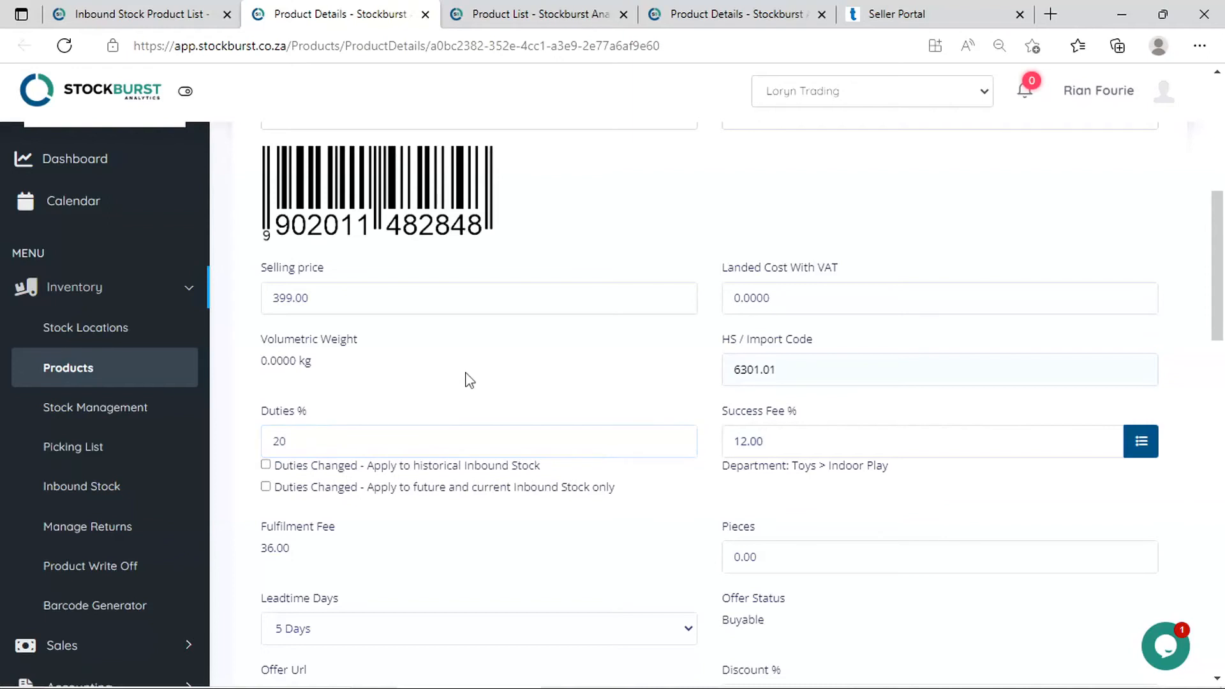
Set the number of pieces of the tiara, sash and balloon set to 10
scroll(471, 378, "down", 2)
scroll(471, 378, "down", 2)
left_click_drag(773, 370, 717, 378)
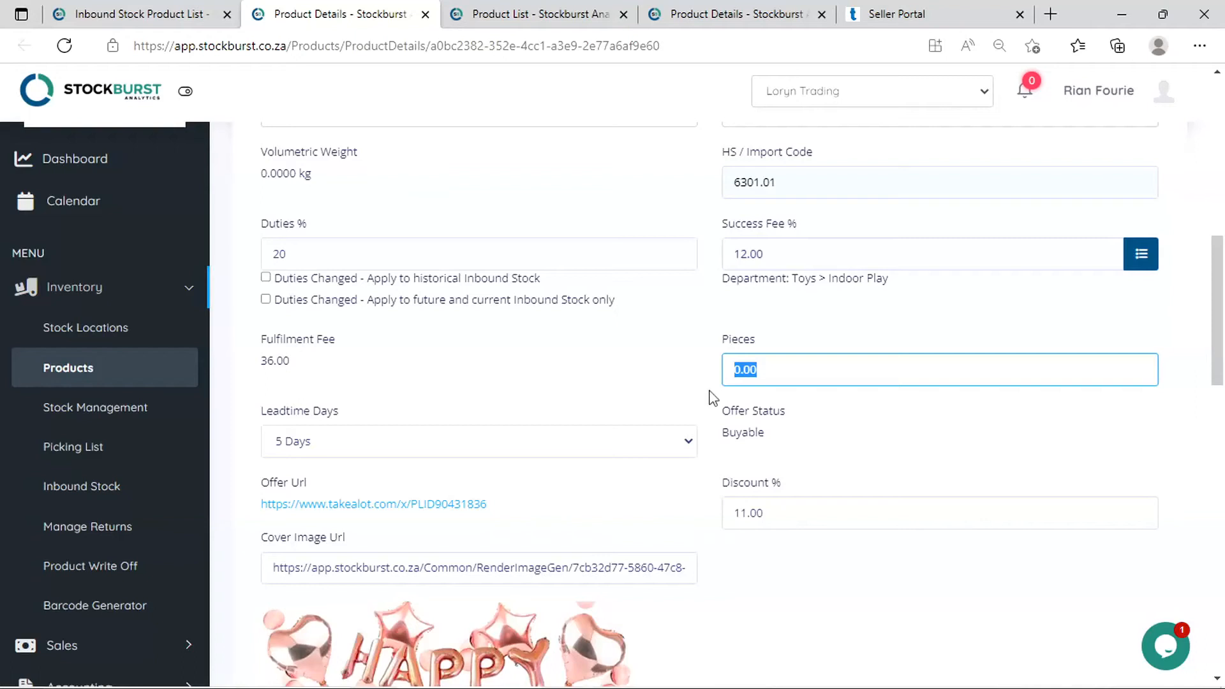
type("10")
left_click(681, 384)
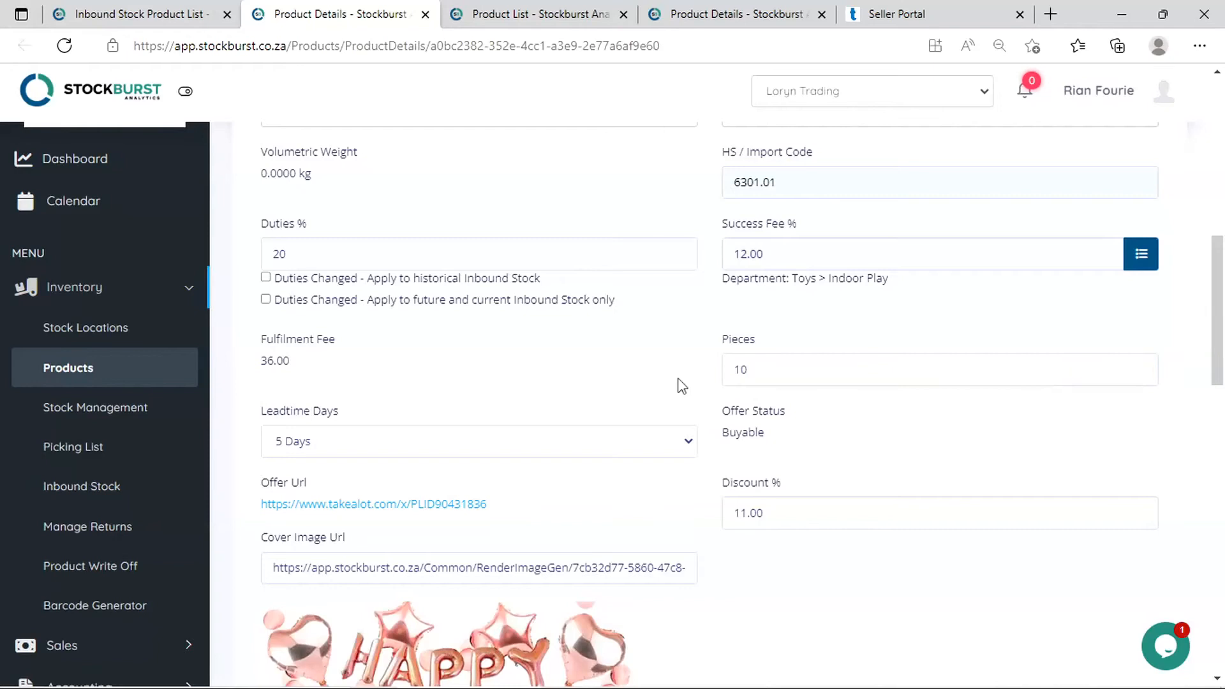
Save the changes made to the tiara, sash and balloon set's product details
scroll(682, 385, "down", 1)
scroll(651, 375, "up", 1)
scroll(680, 428, "down", 3)
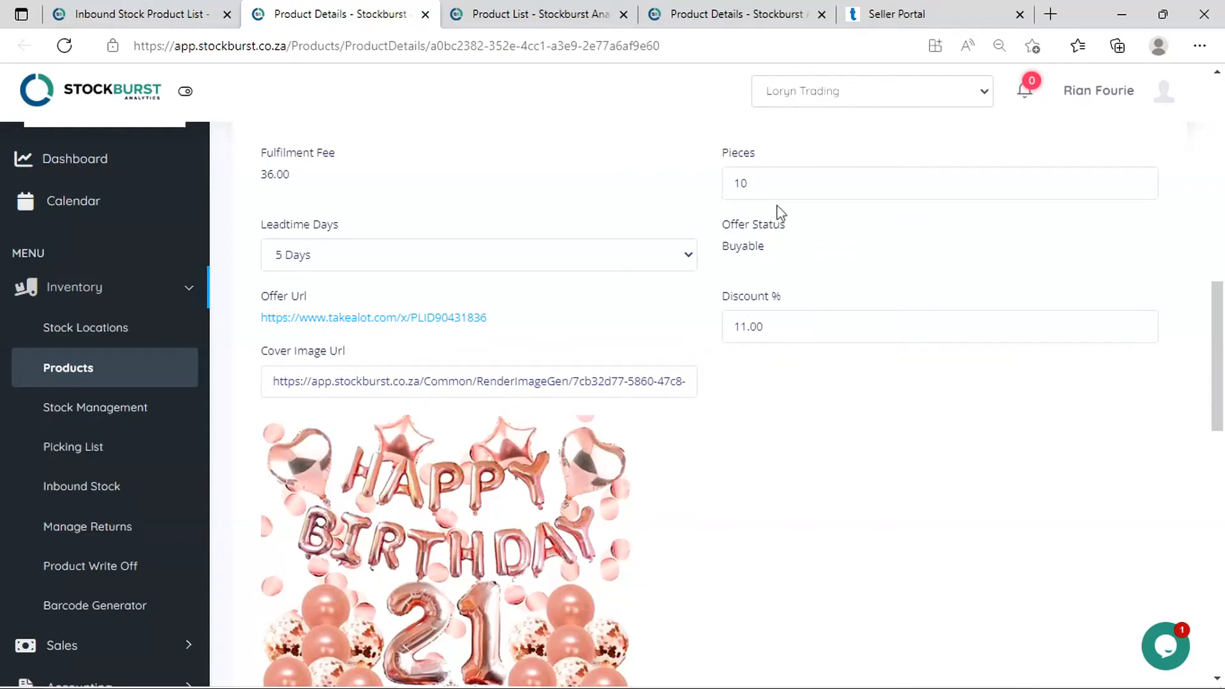
scroll(875, 485, "down", 14)
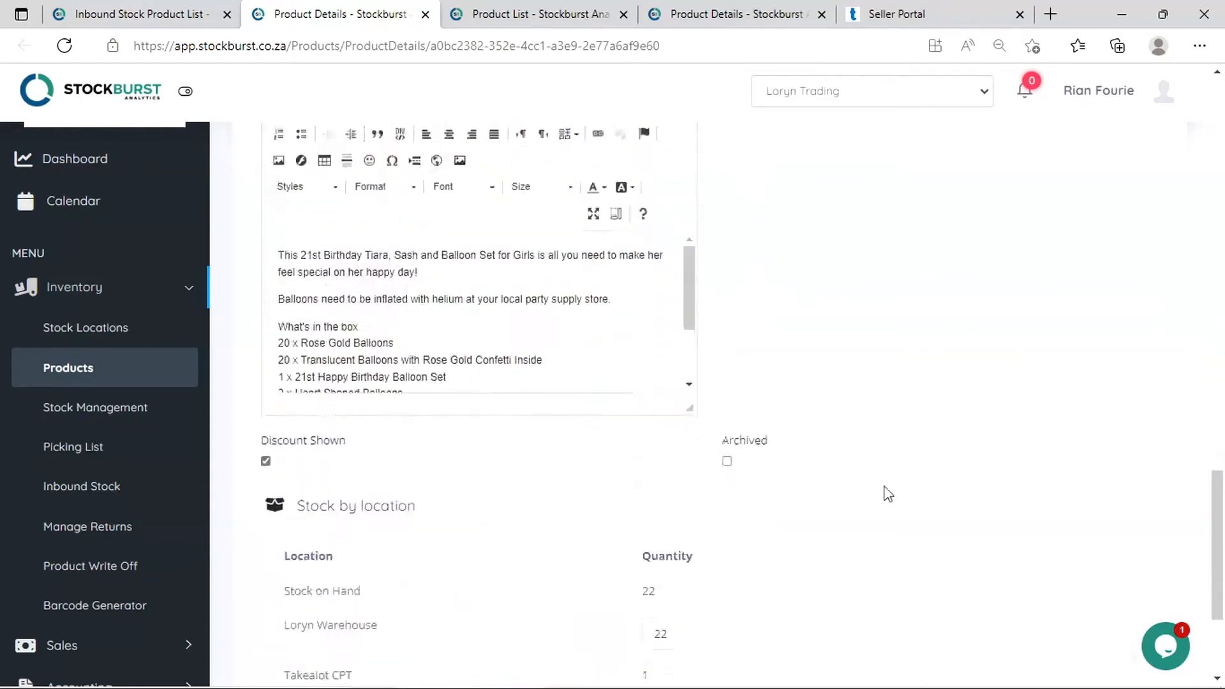
left_click(1092, 576)
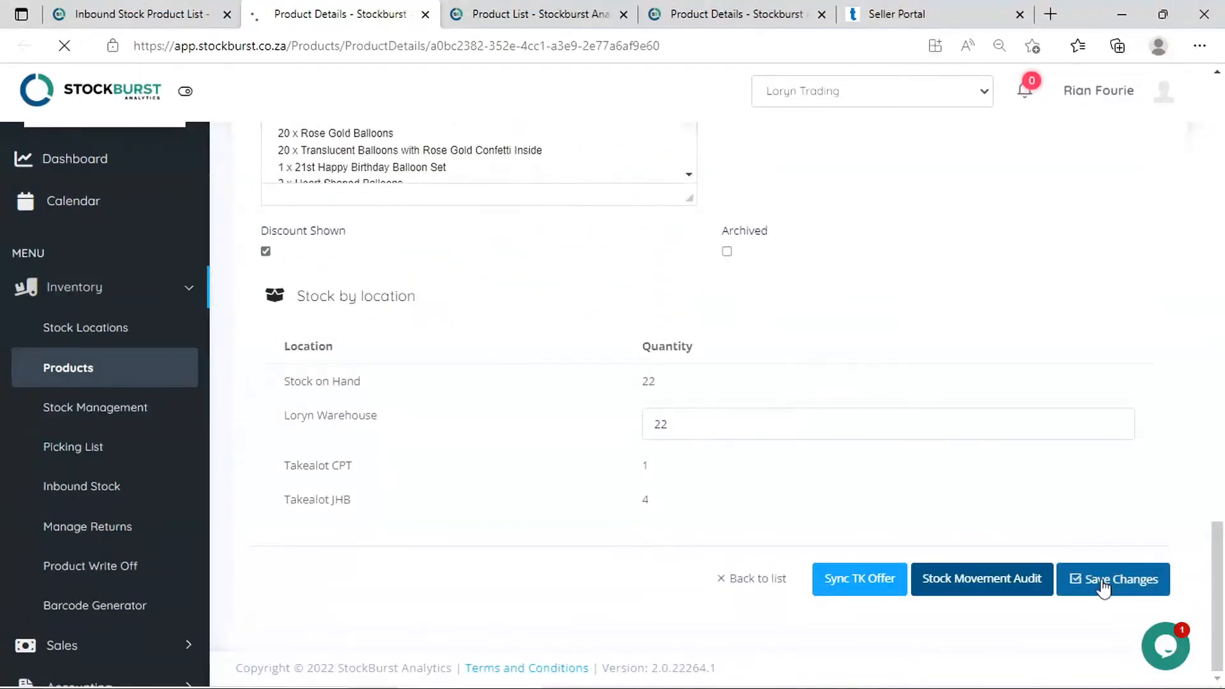
Return to Tester001's inbound stock products, close the product details dialog and reload the list
left_click(127, 19)
scroll(661, 315, "up", 15)
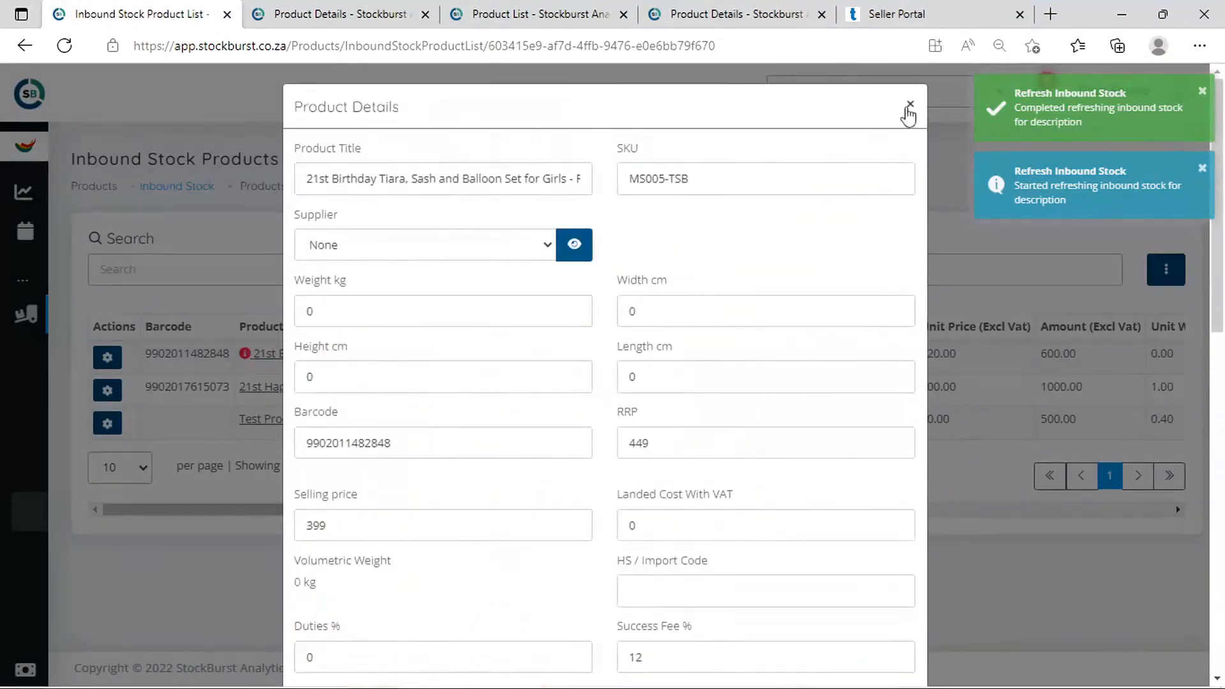
left_click(908, 109)
left_click(66, 47)
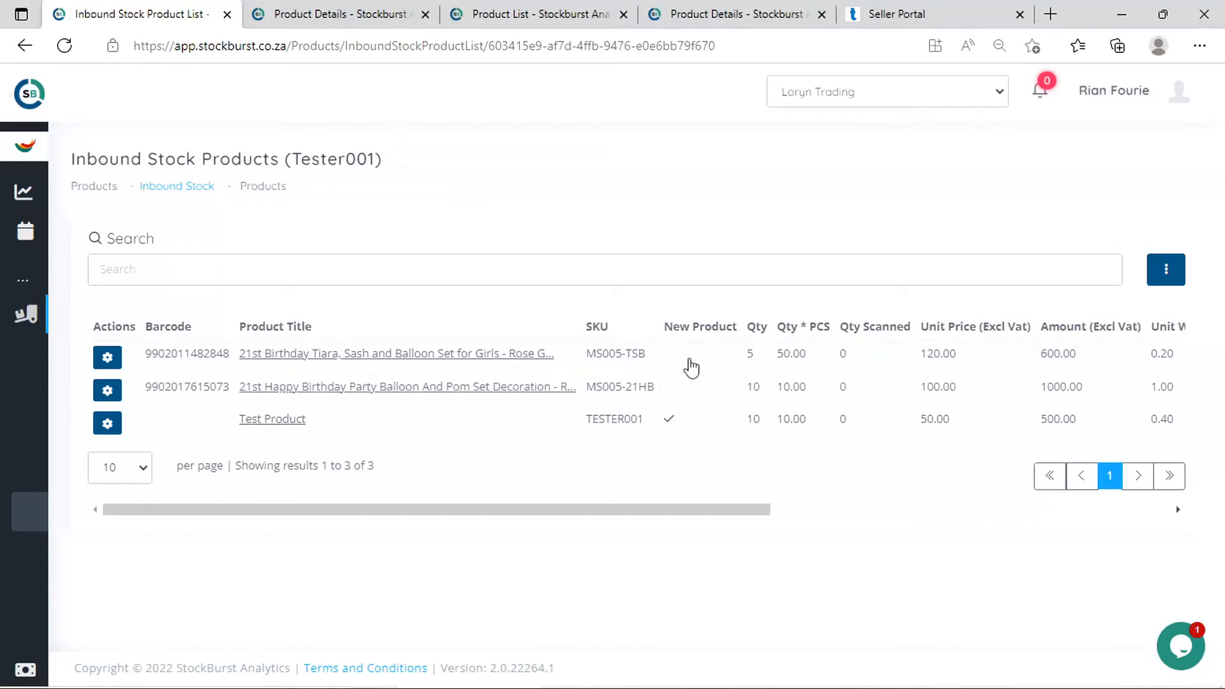
Check the Qty, Qty * PCS and Qty Scanned values of the tiara, sash and balloon set in the list
double_click(748, 358)
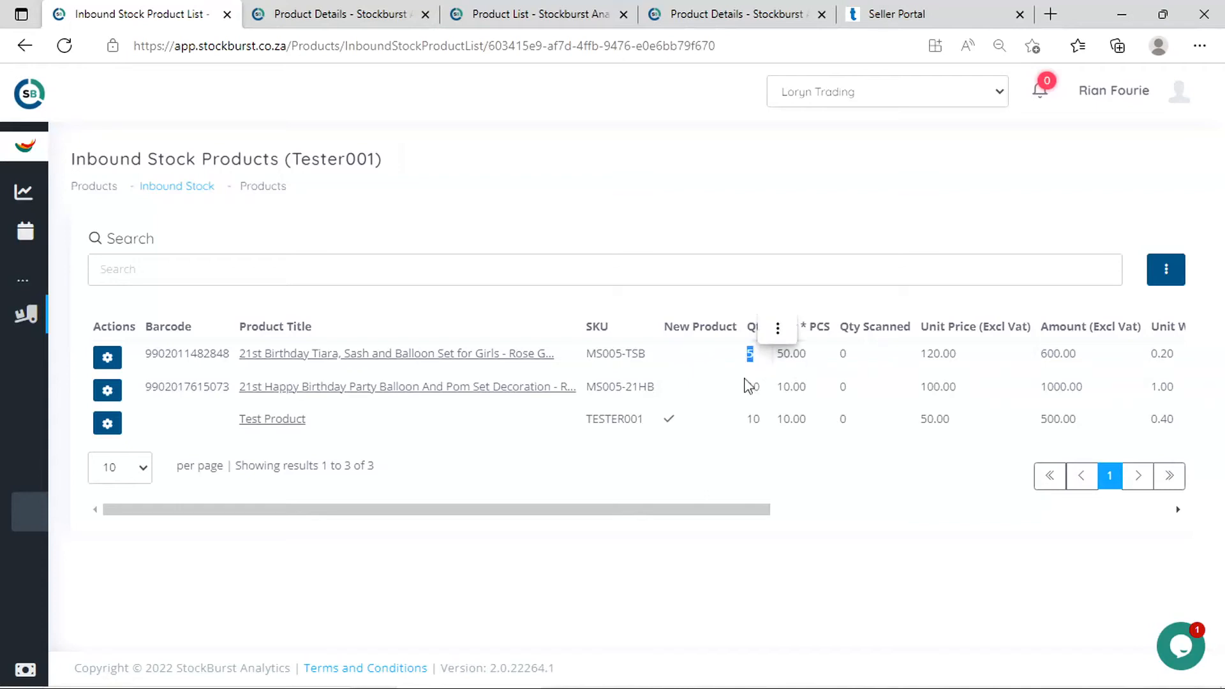
left_click(816, 362)
double_click(790, 356)
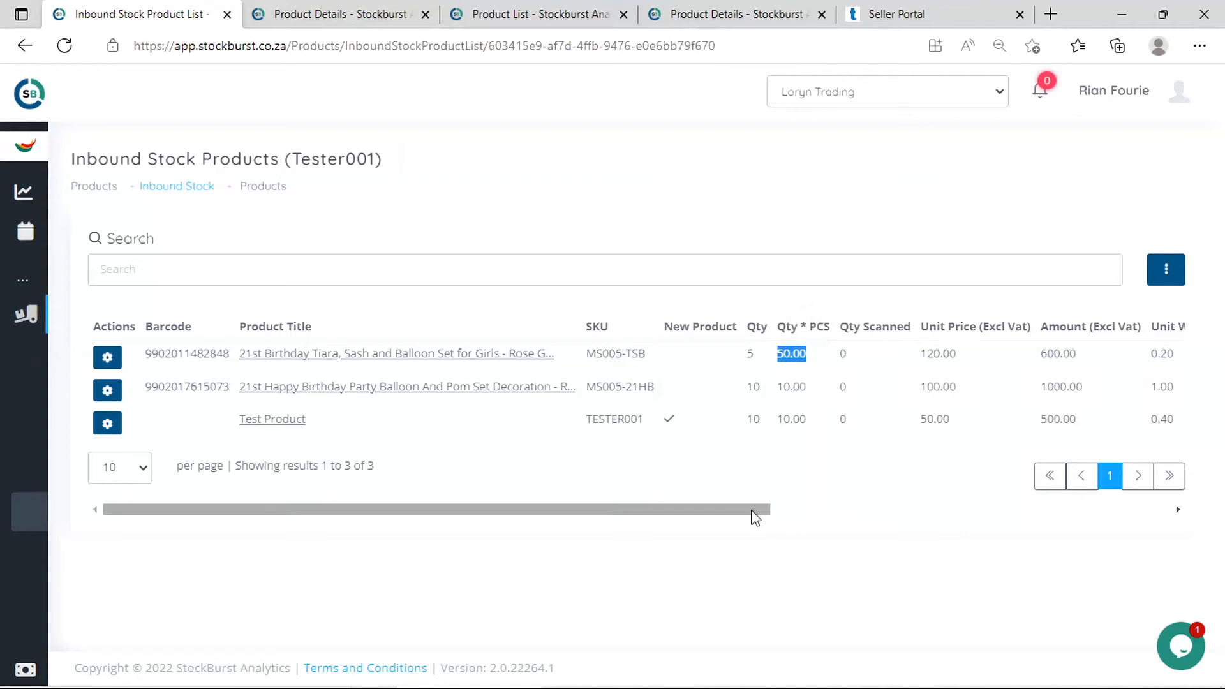
left_click_drag(744, 513, 840, 510)
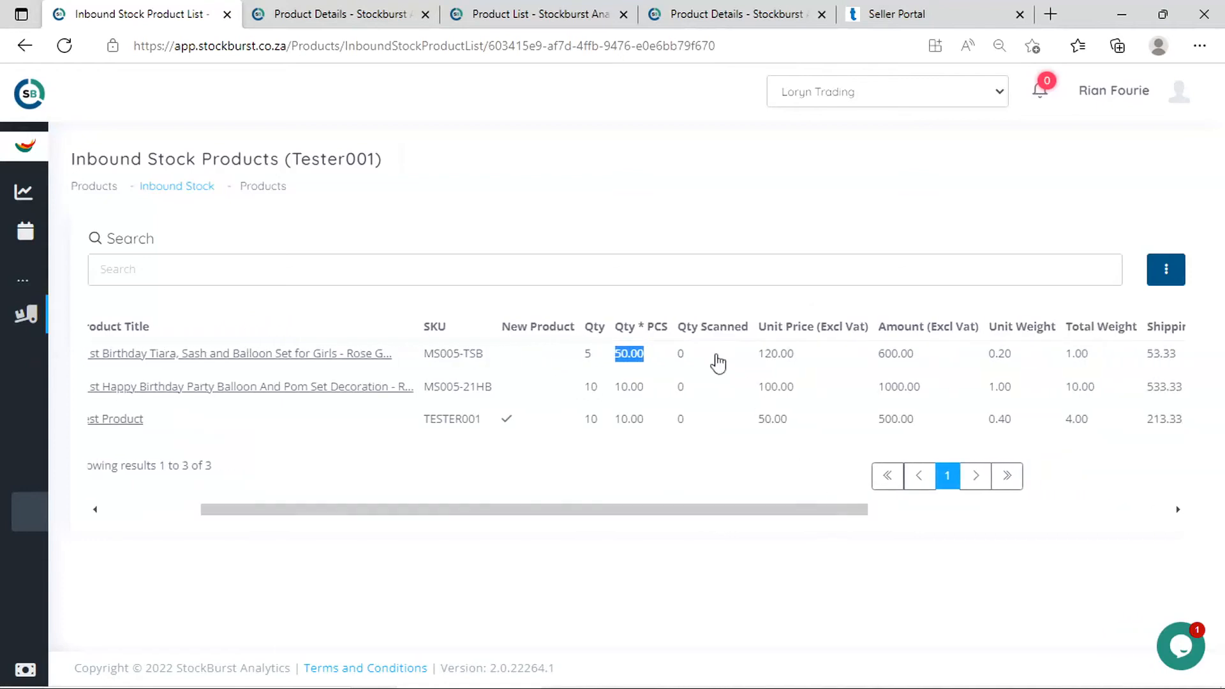
triple_click(719, 361)
left_click(705, 368)
Review the unit and total weights, shipping totals, landed costs, duties and VAT of the shipment's products
left_click_drag(764, 508, 885, 510)
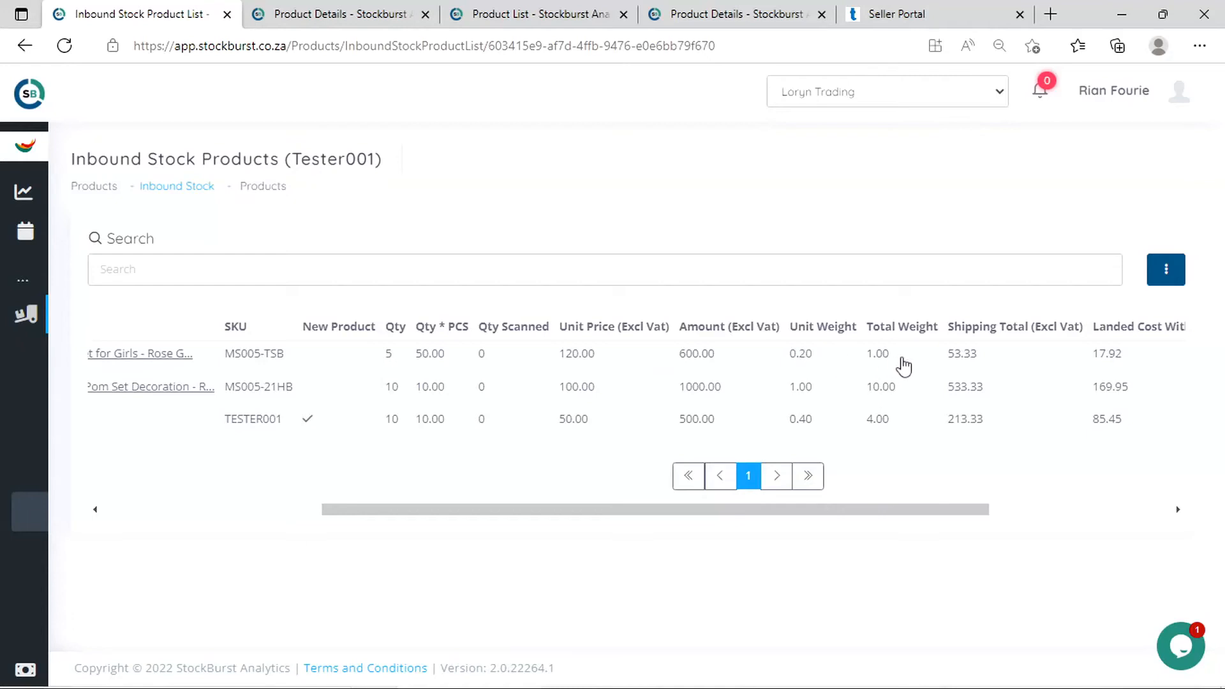
left_click_drag(908, 365, 791, 357)
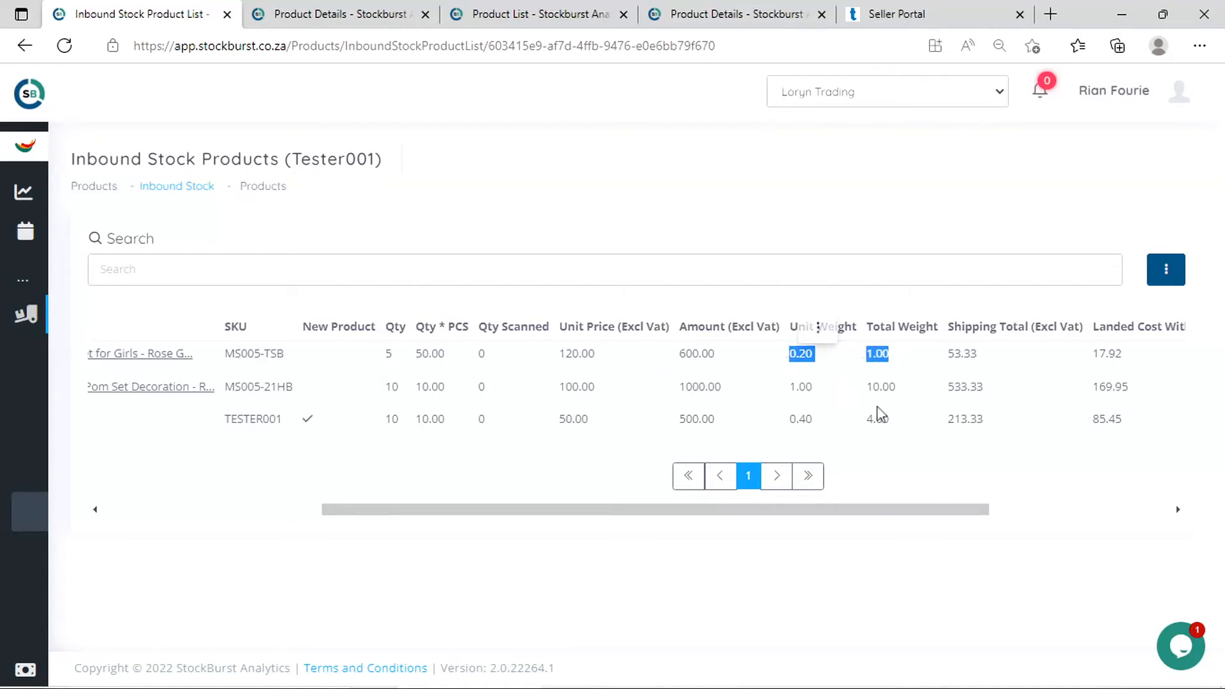
left_click(1000, 358)
left_click_drag(965, 509, 1168, 504)
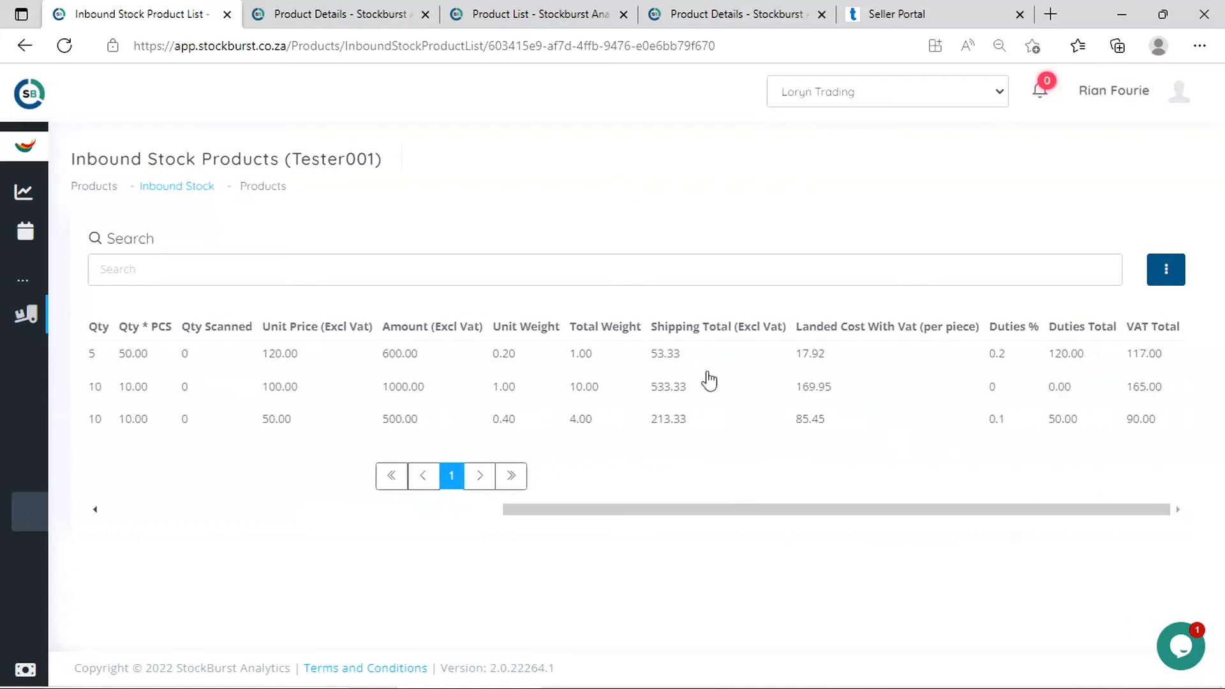
left_click_drag(696, 426, 652, 424)
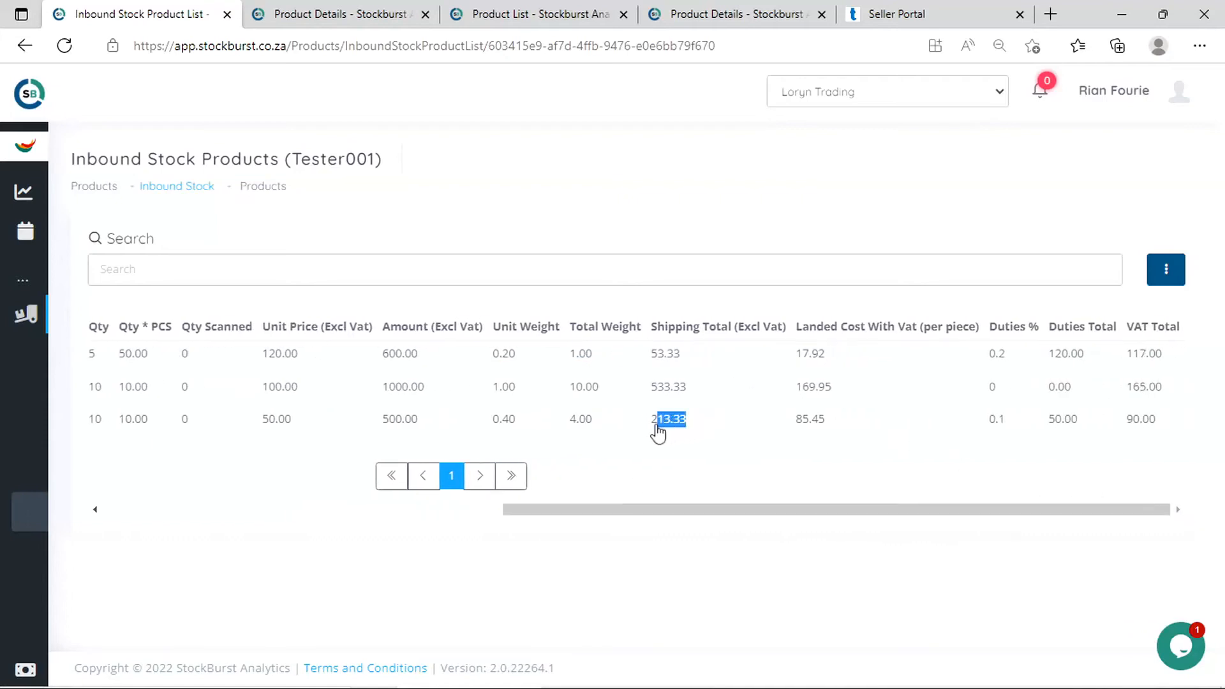
left_click(710, 365)
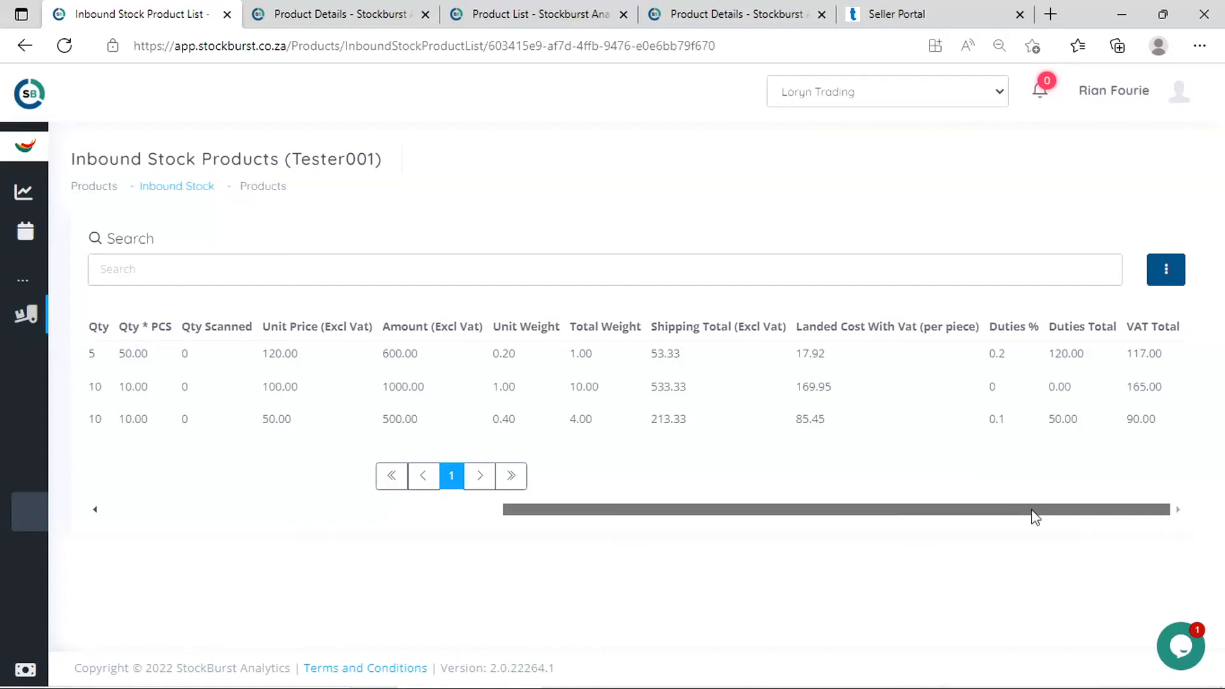
left_click_drag(937, 512, 524, 531)
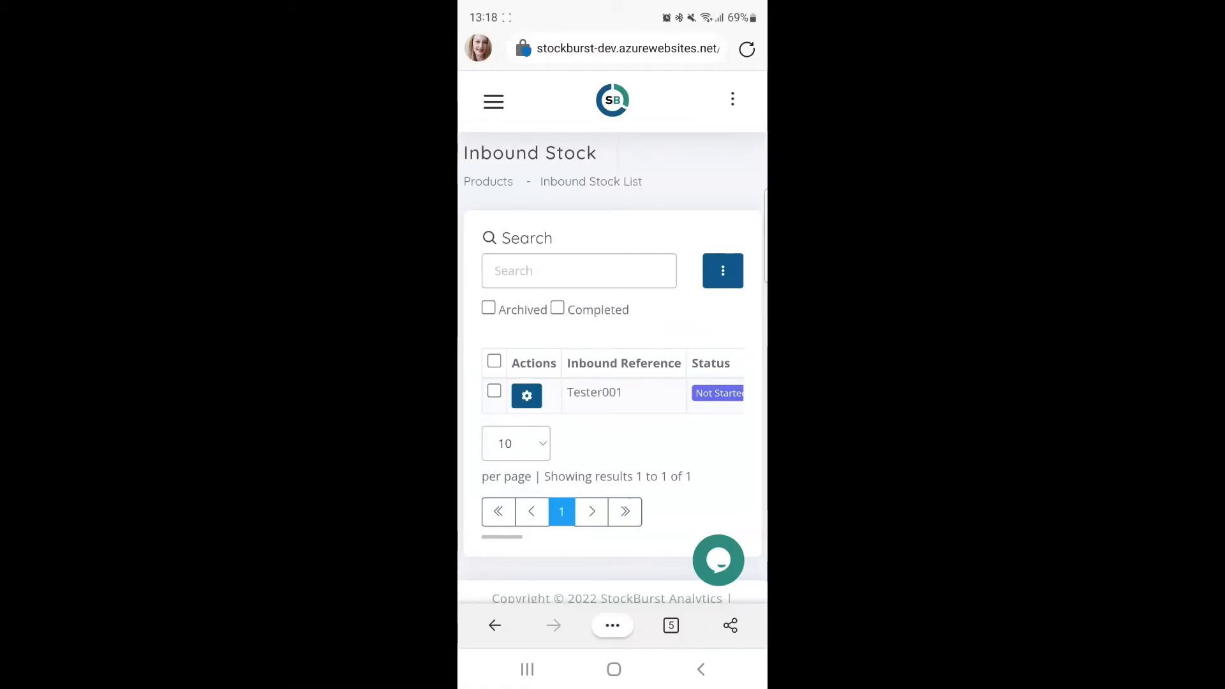
Switch to StockBurst on the phone and open the product list and scan page of inbound shipment Tester001
left_click(527, 396)
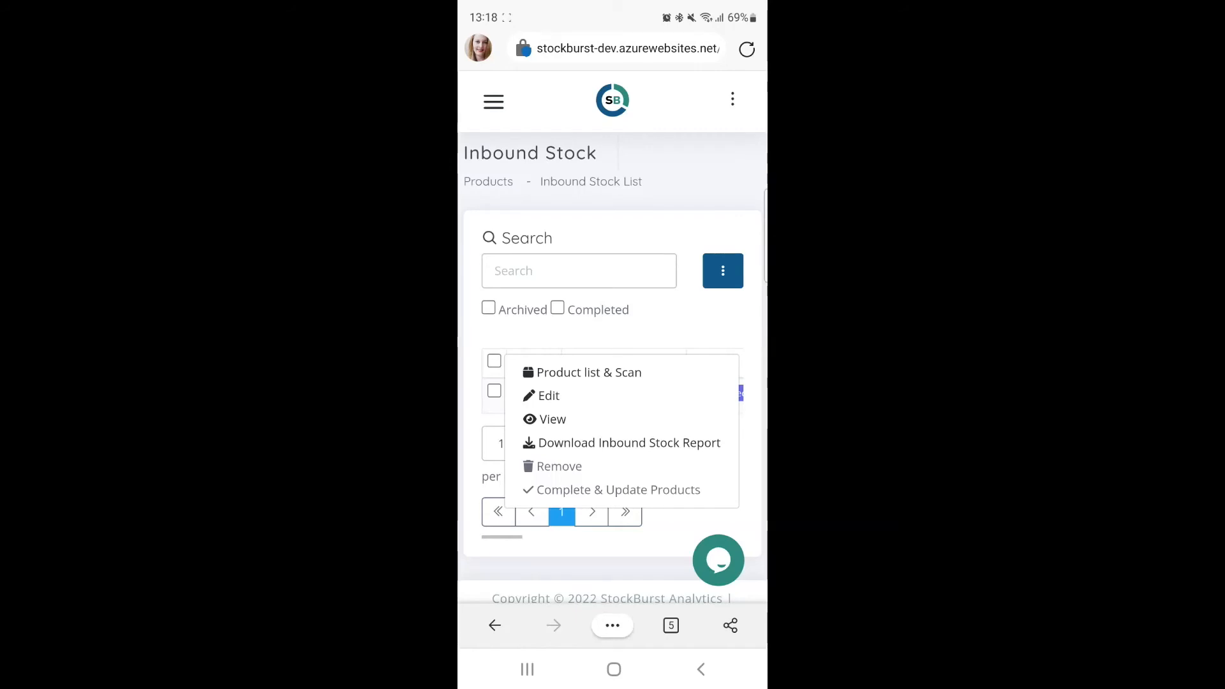
left_click(589, 373)
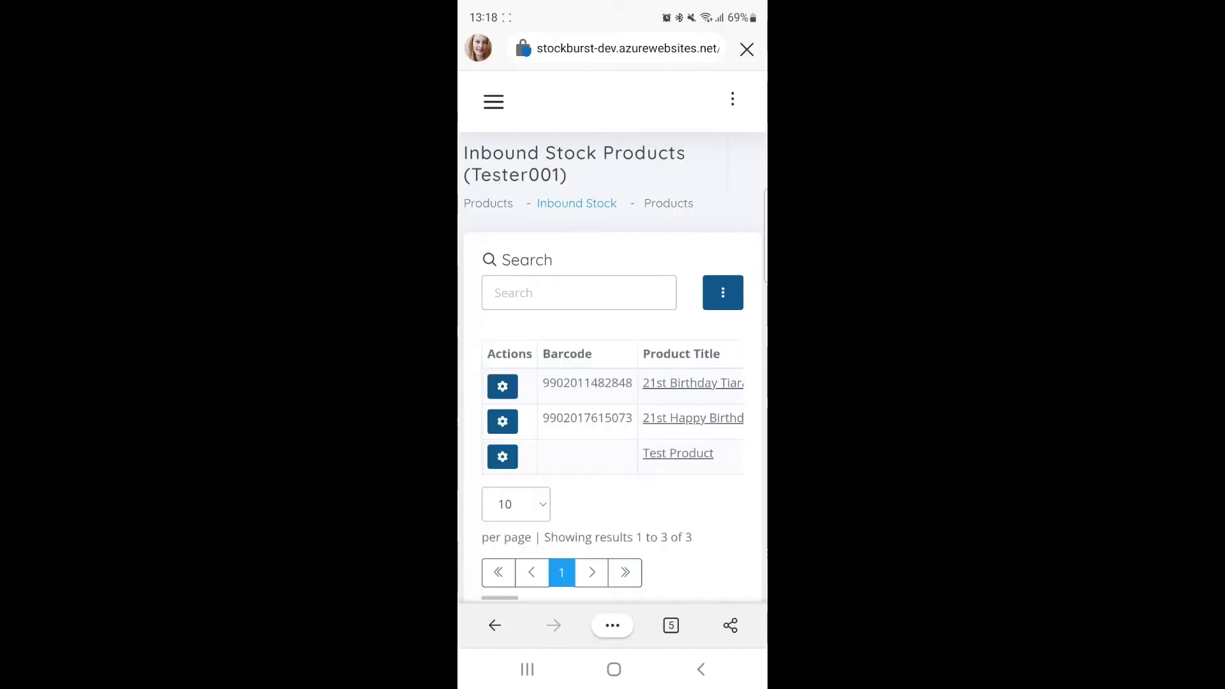
scroll(613, 421, "right", 1)
scroll(613, 422, "left", 1)
Start Scan / Pick Product and scan the barcode of the tiara, sash and balloon set to load it
left_click(723, 293)
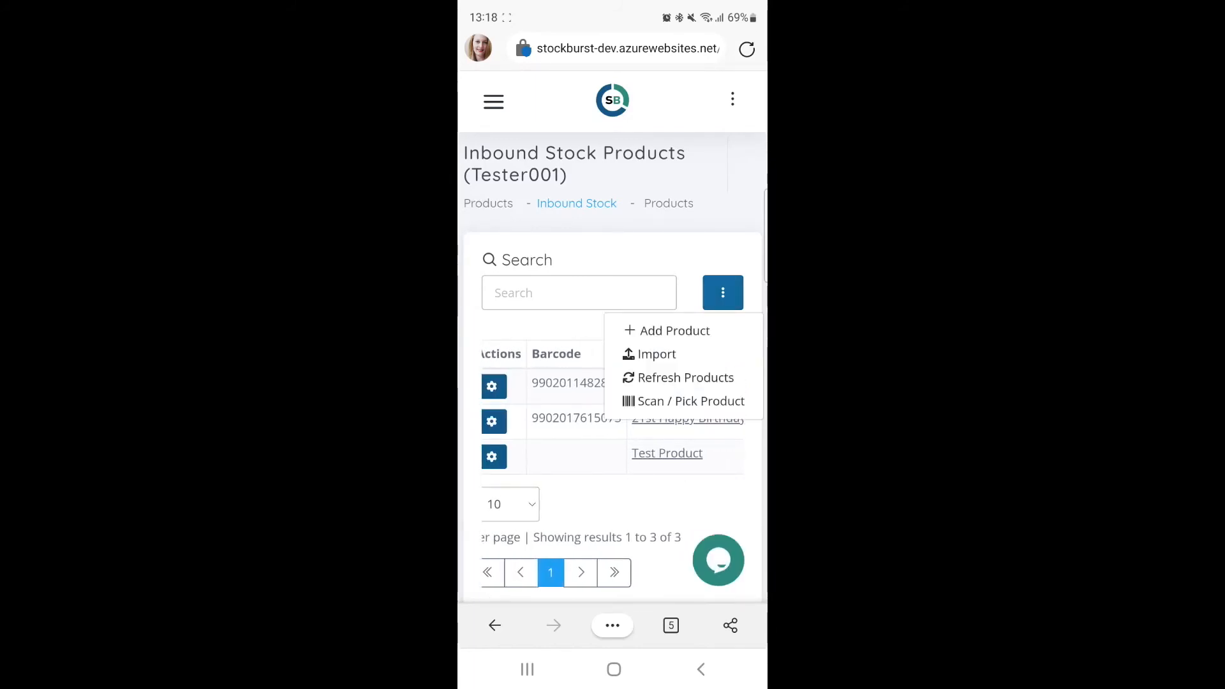
left_click(683, 401)
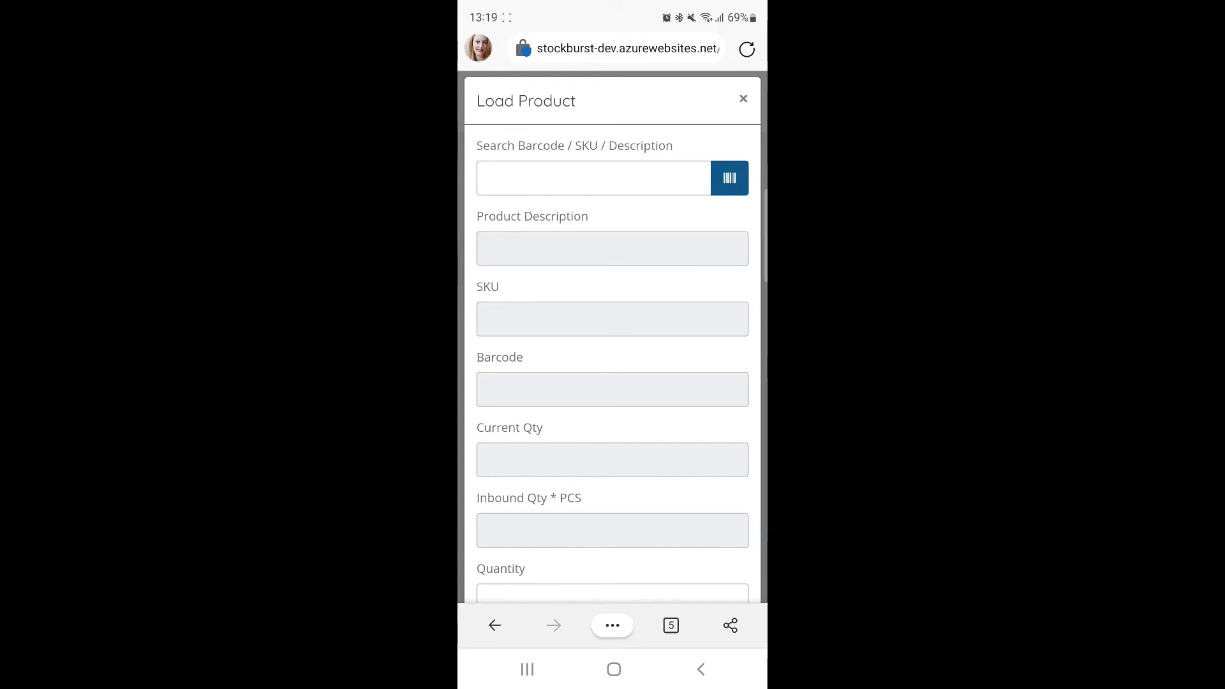
left_click(729, 178)
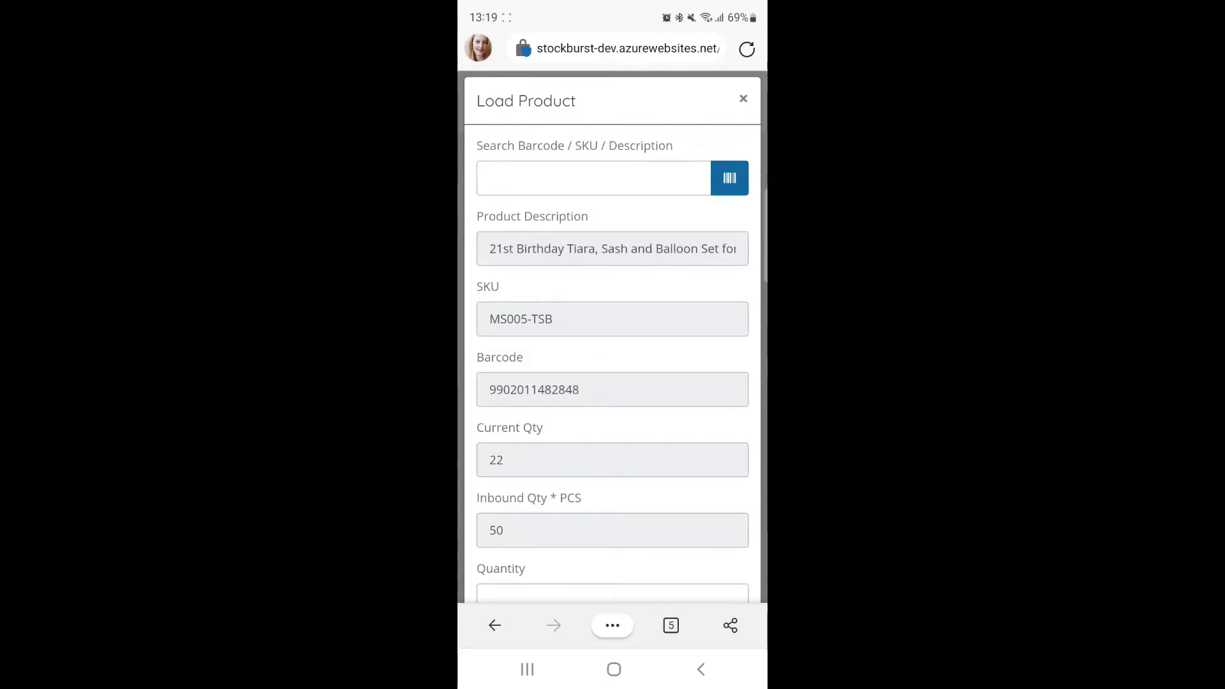
scroll(612, 383, "down", 1)
scroll(613, 382, "up", 1)
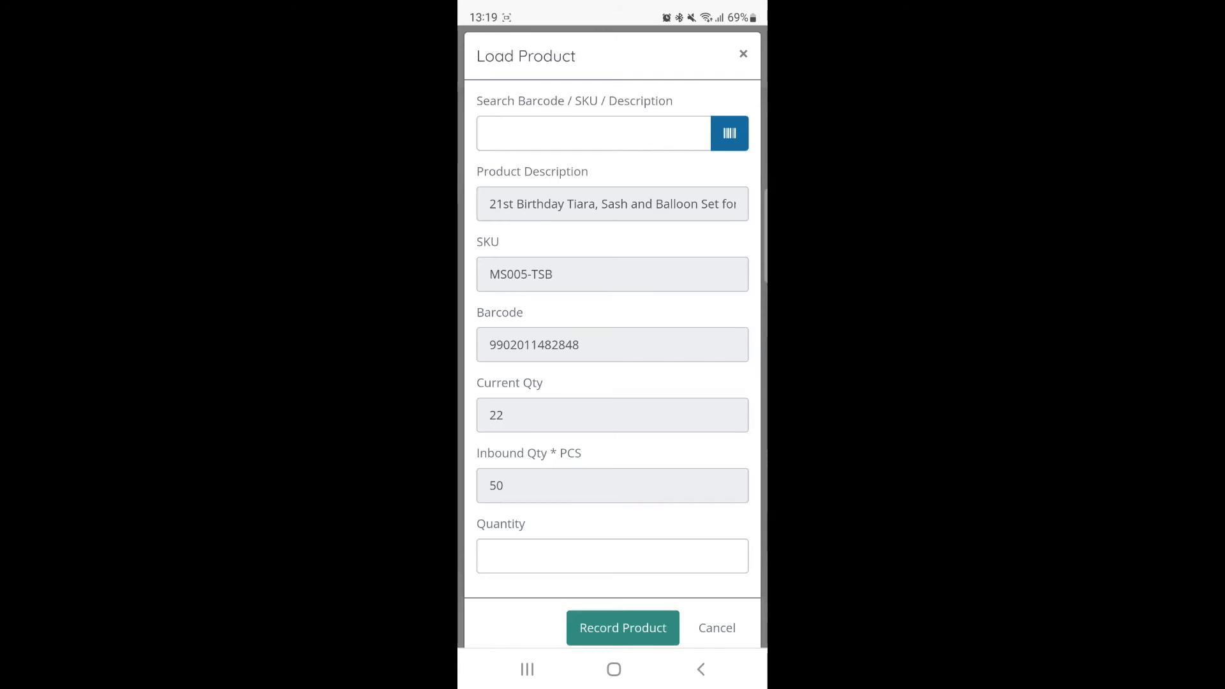
Record a scanned quantity of 50 for the tiara, sash and balloon set
scroll(613, 357, "down", 1)
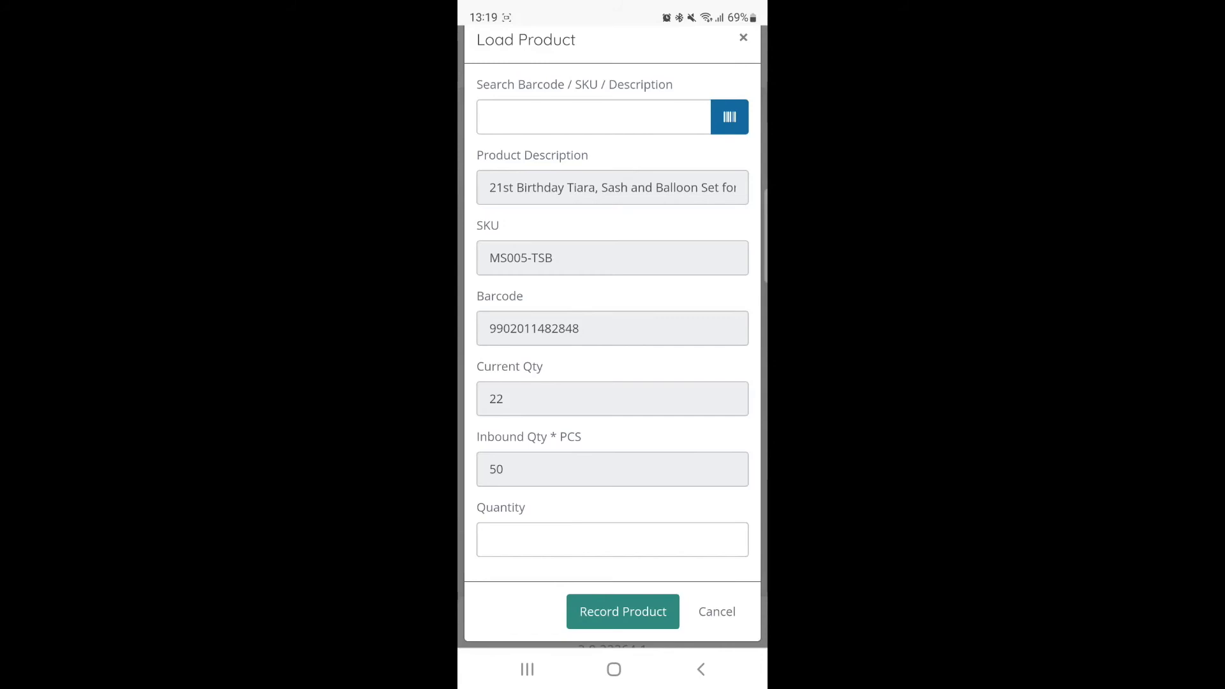
left_click(613, 540)
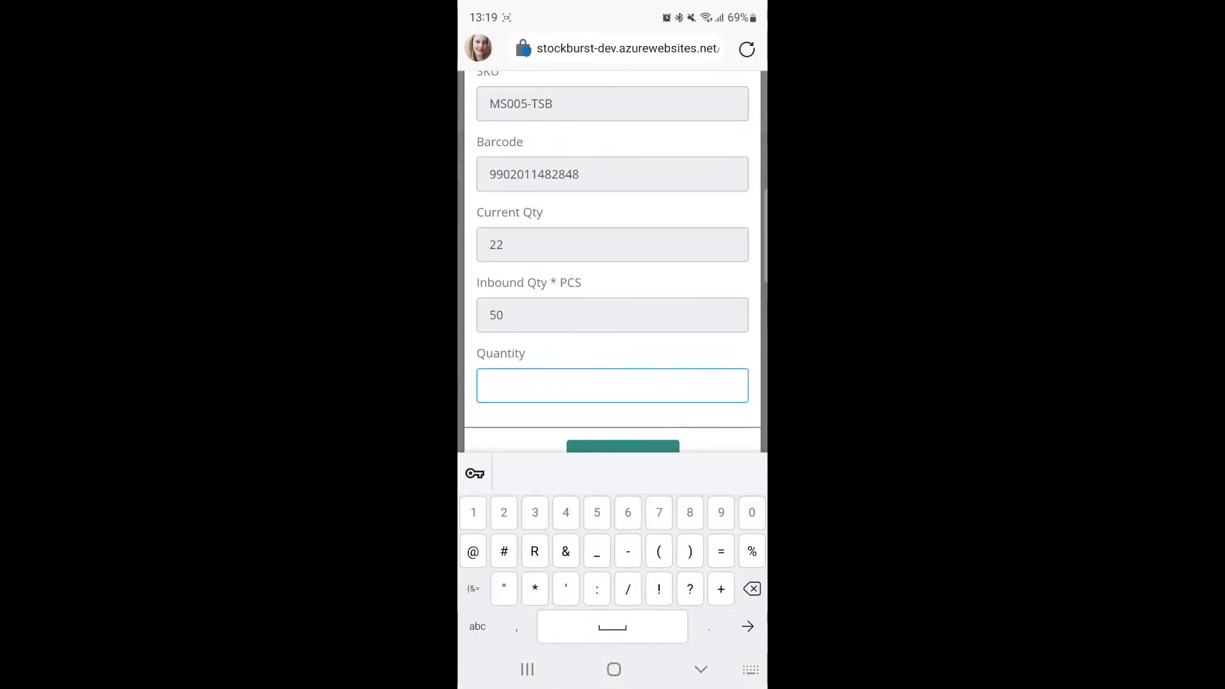
type("50")
left_click(503, 386)
left_click(613, 416)
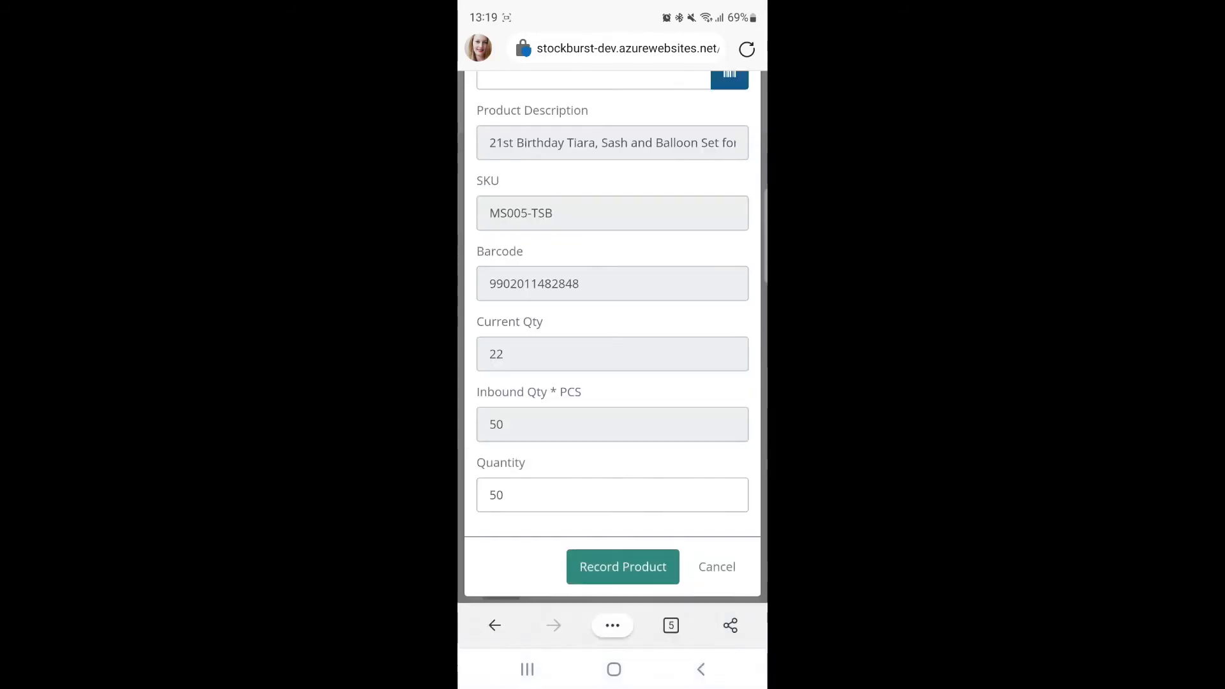
left_click(623, 567)
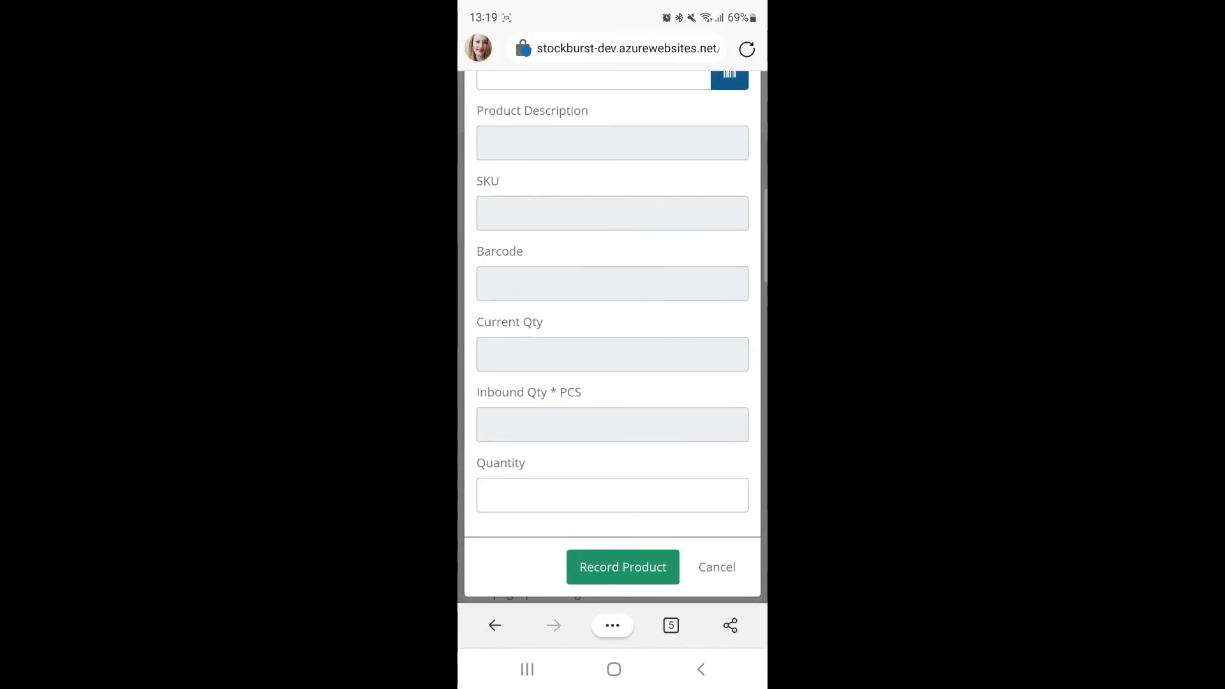
Scan the tiara, sash and balloon set a second time and record a further quantity of 2
scroll(613, 336, "up", 1)
scroll(613, 337, "up", 1)
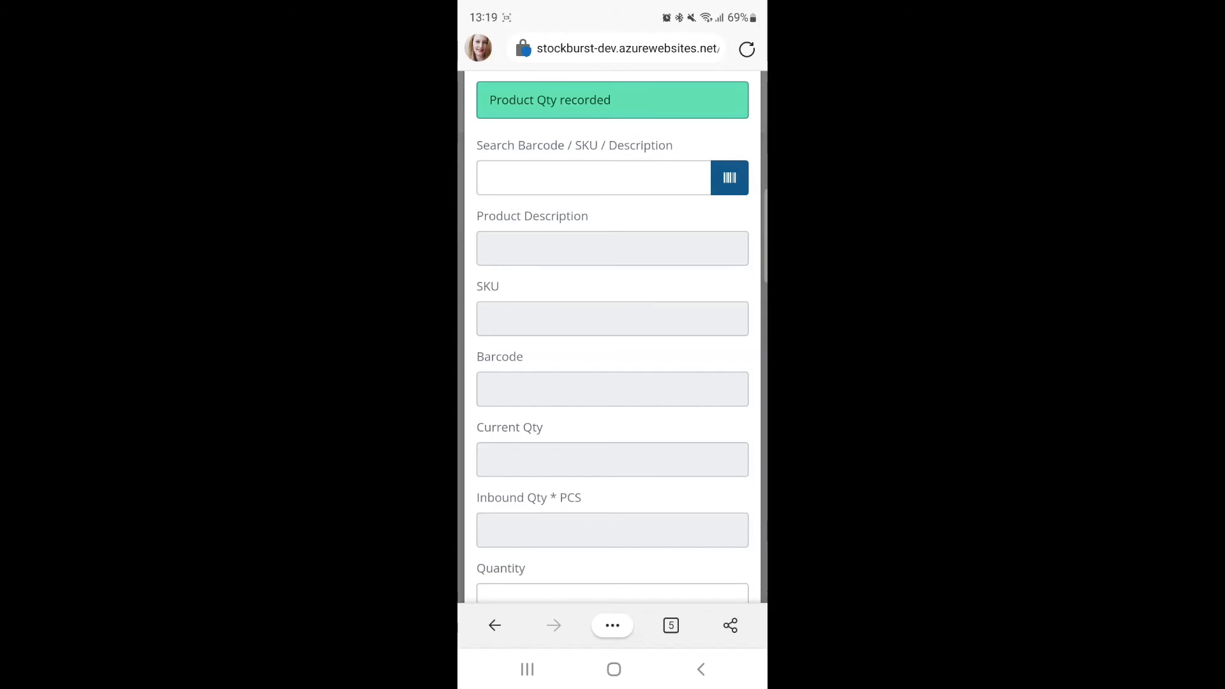
left_click(730, 179)
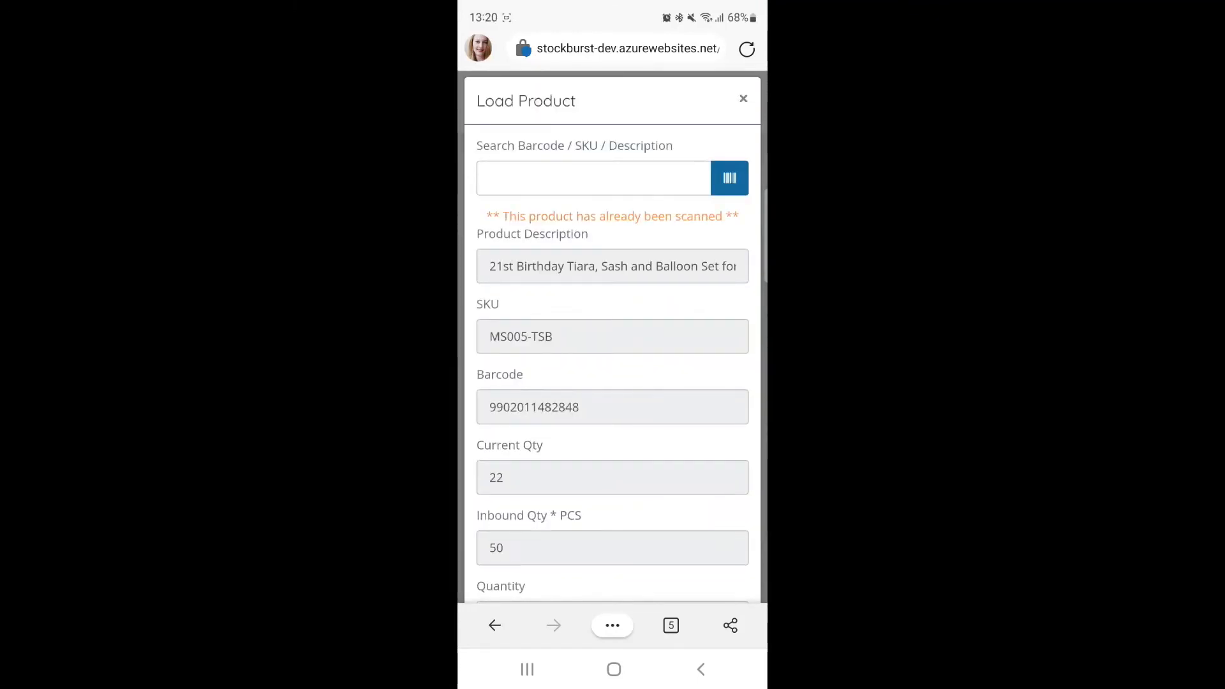
scroll(612, 337, "down", 1)
scroll(612, 337, "down", 2)
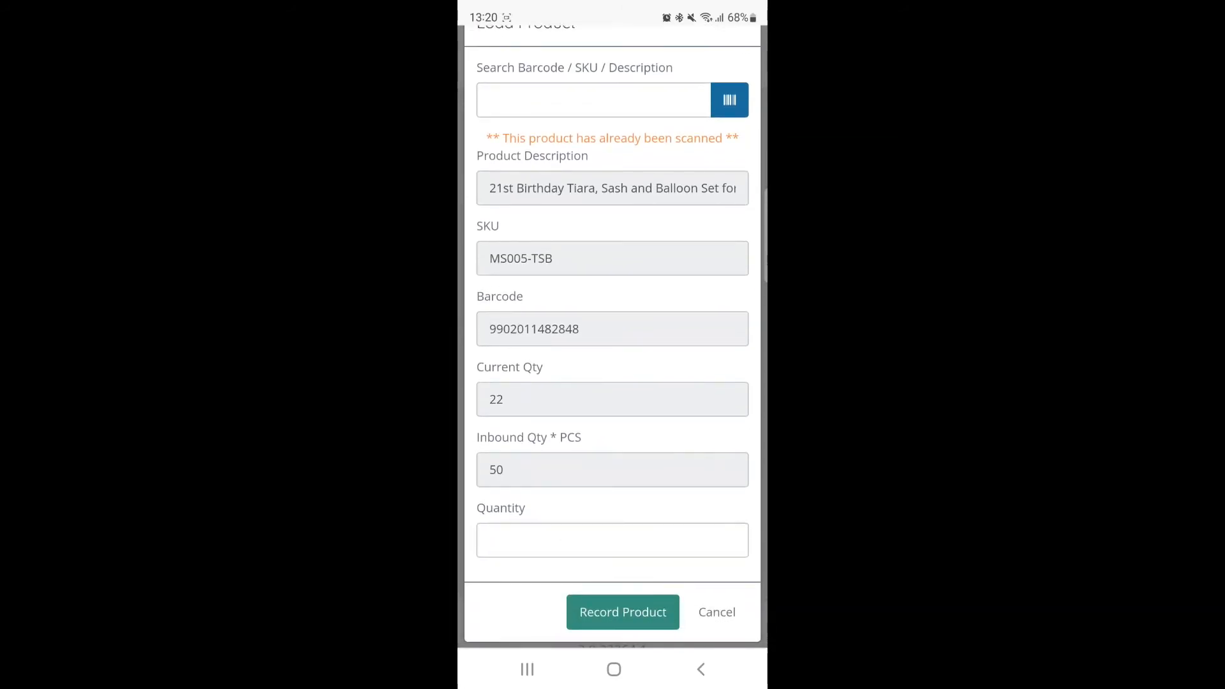
left_click(612, 540)
type("2")
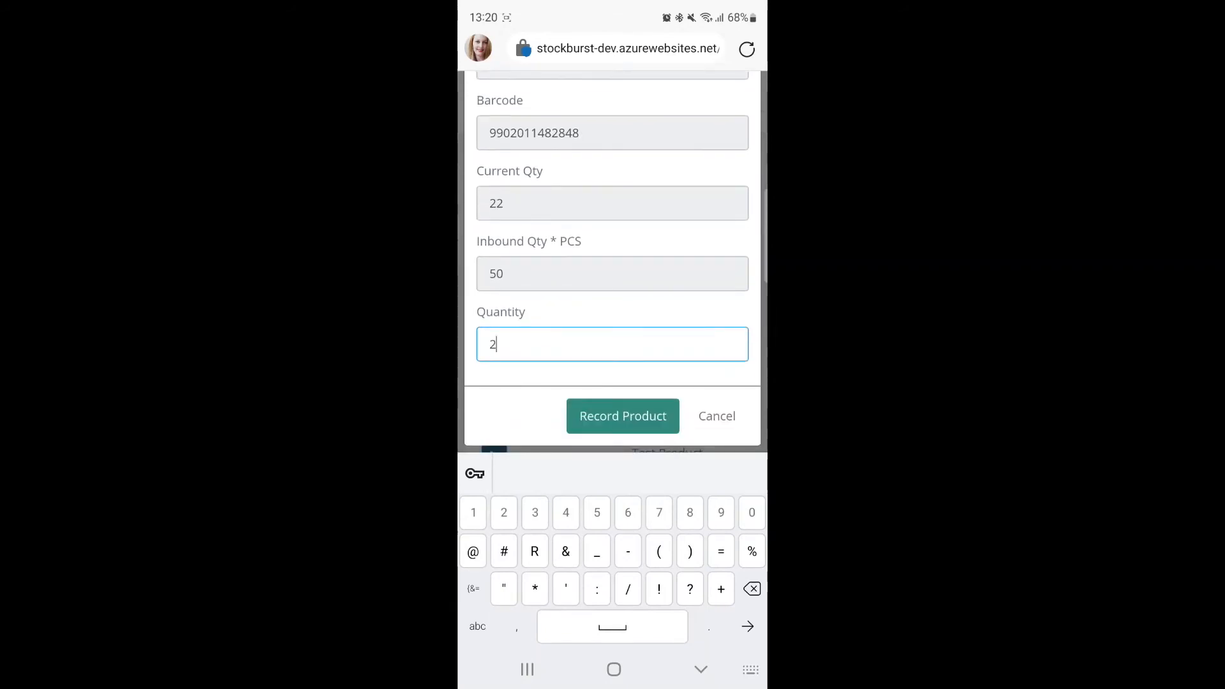
left_click(622, 416)
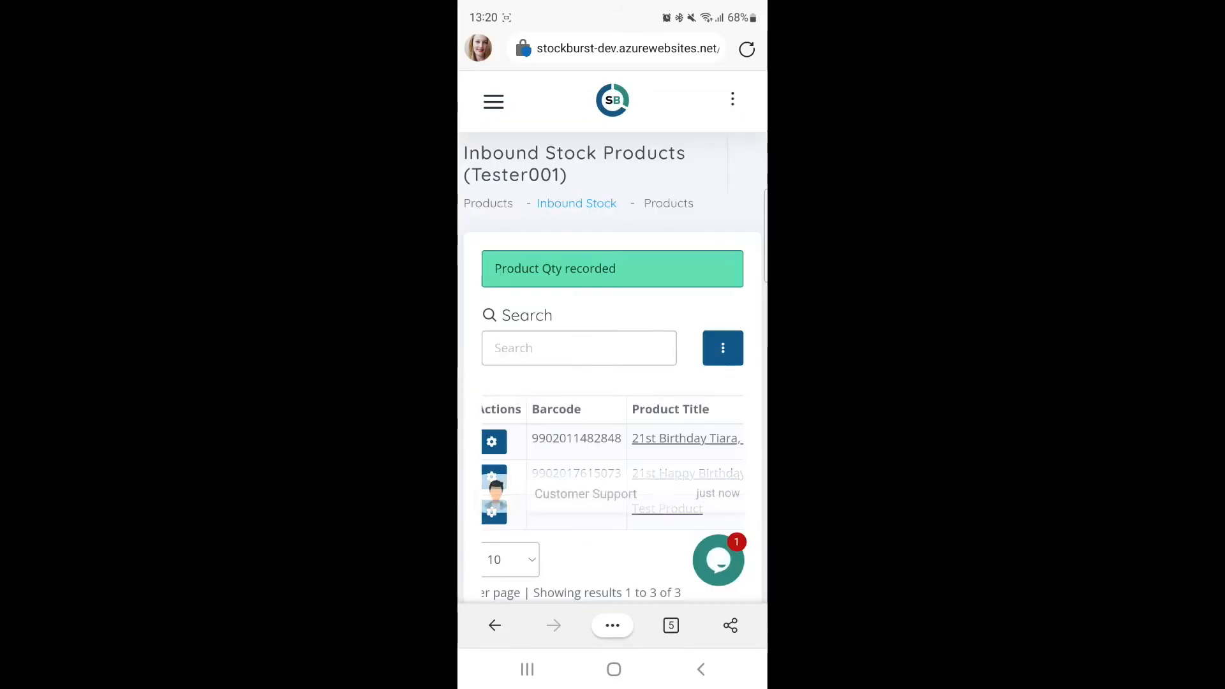
Reopen Scan / Pick Product and scan the barcode of the 21st Happy Birthday balloon and pom set
left_click(724, 347)
left_click(683, 456)
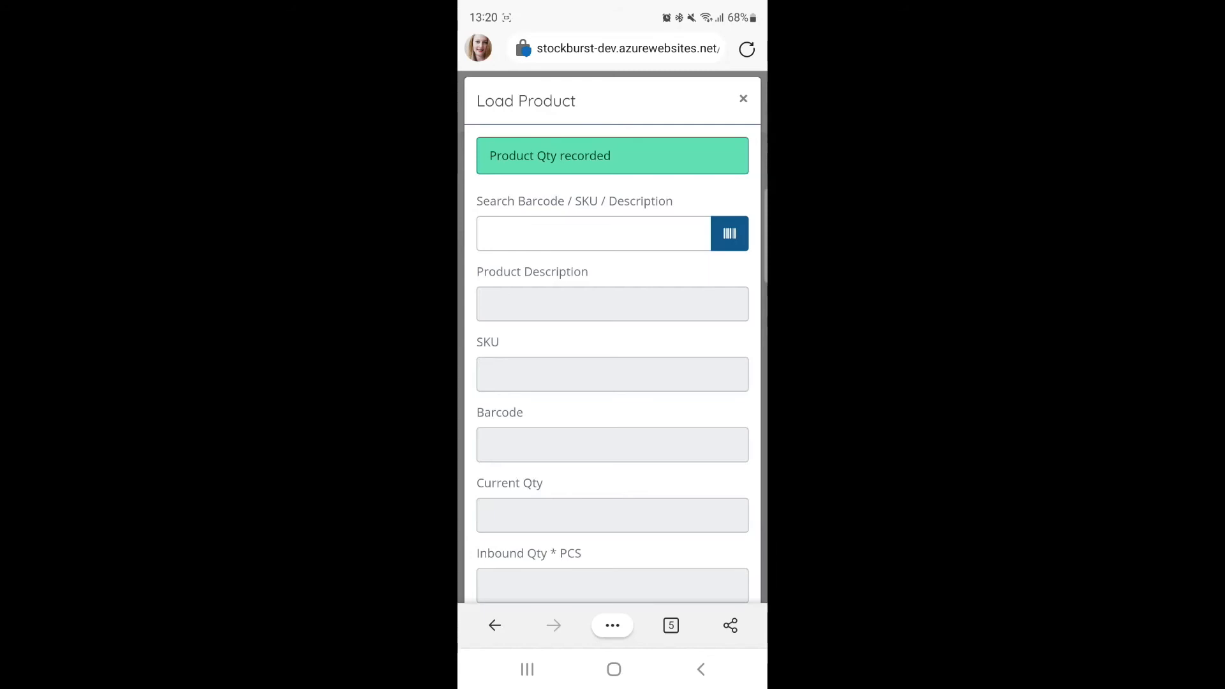
left_click(729, 234)
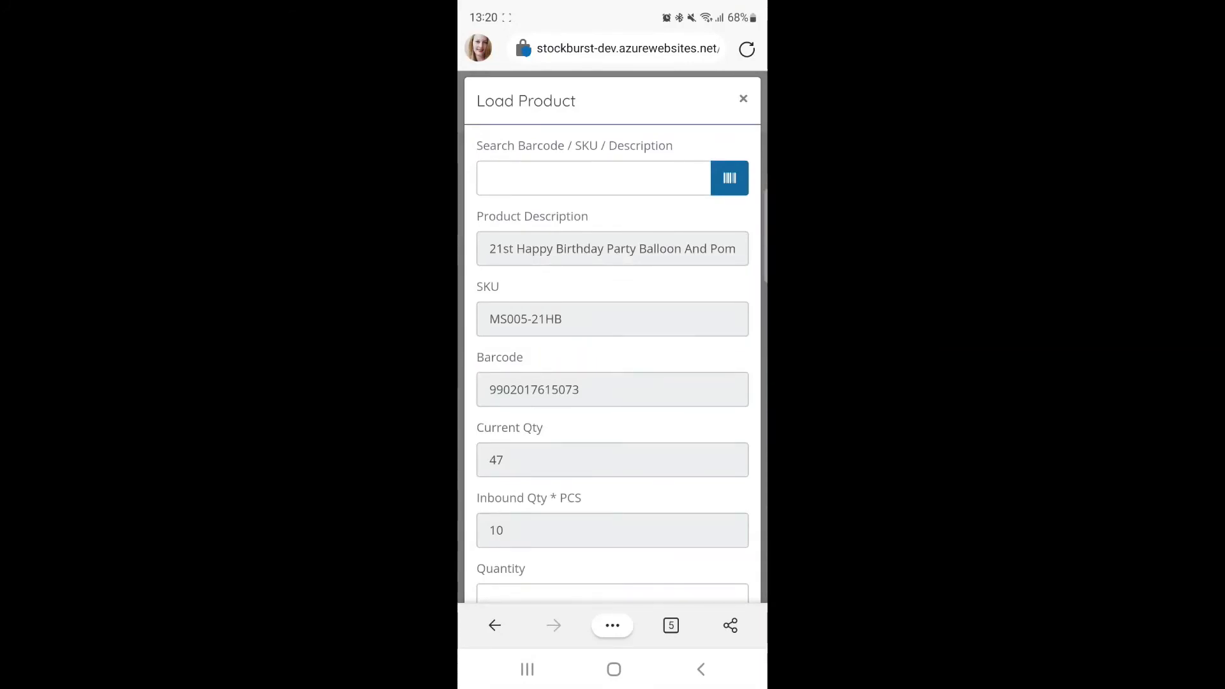
Record a scanned quantity of 9 for the 21st Happy Birthday balloon and pom set
scroll(613, 383, "down", 2)
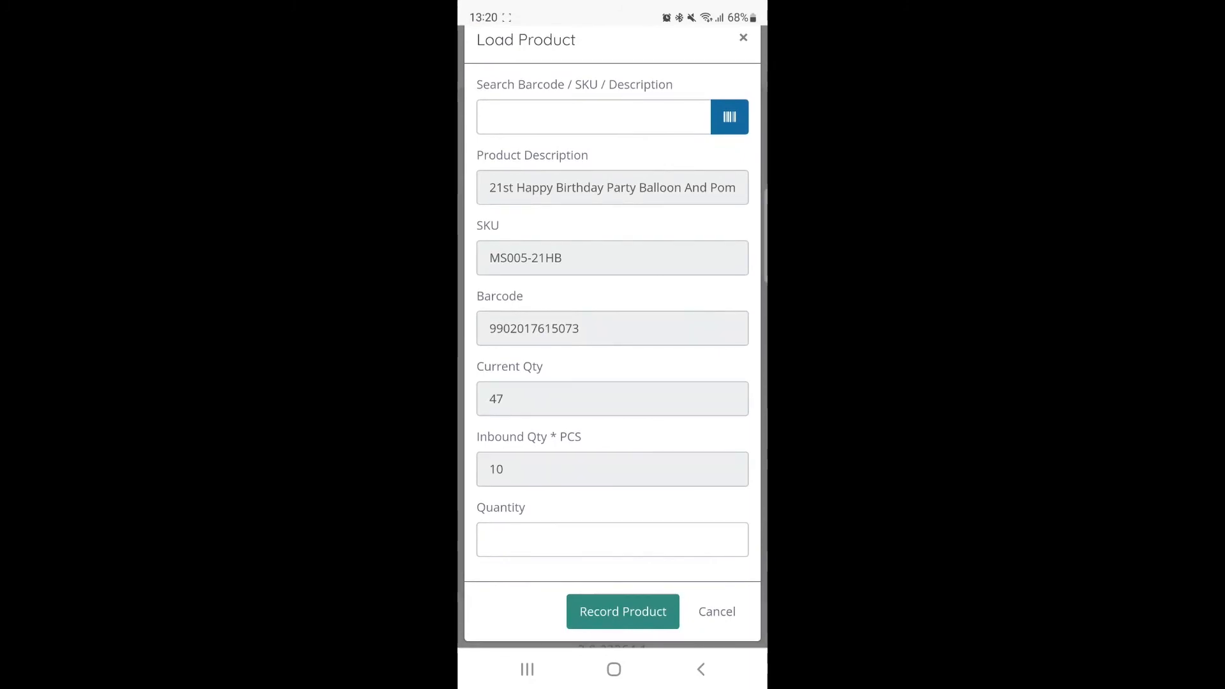
left_click(613, 540)
scroll(613, 287, "down", 1)
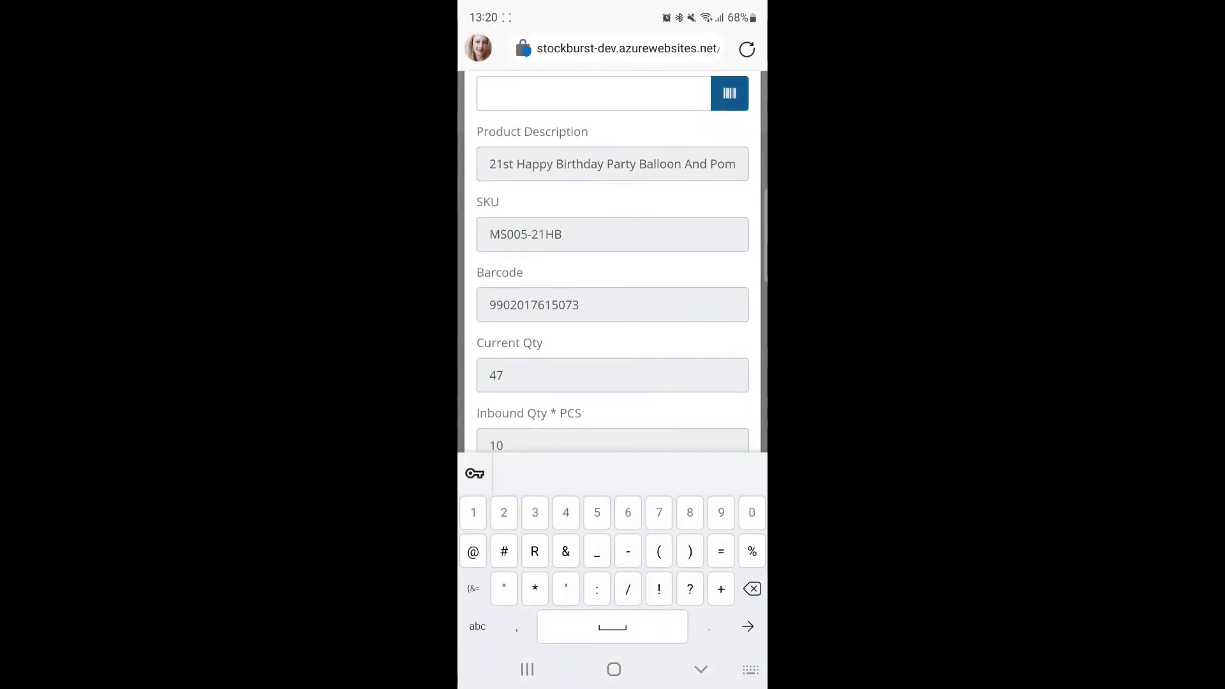
type("9")
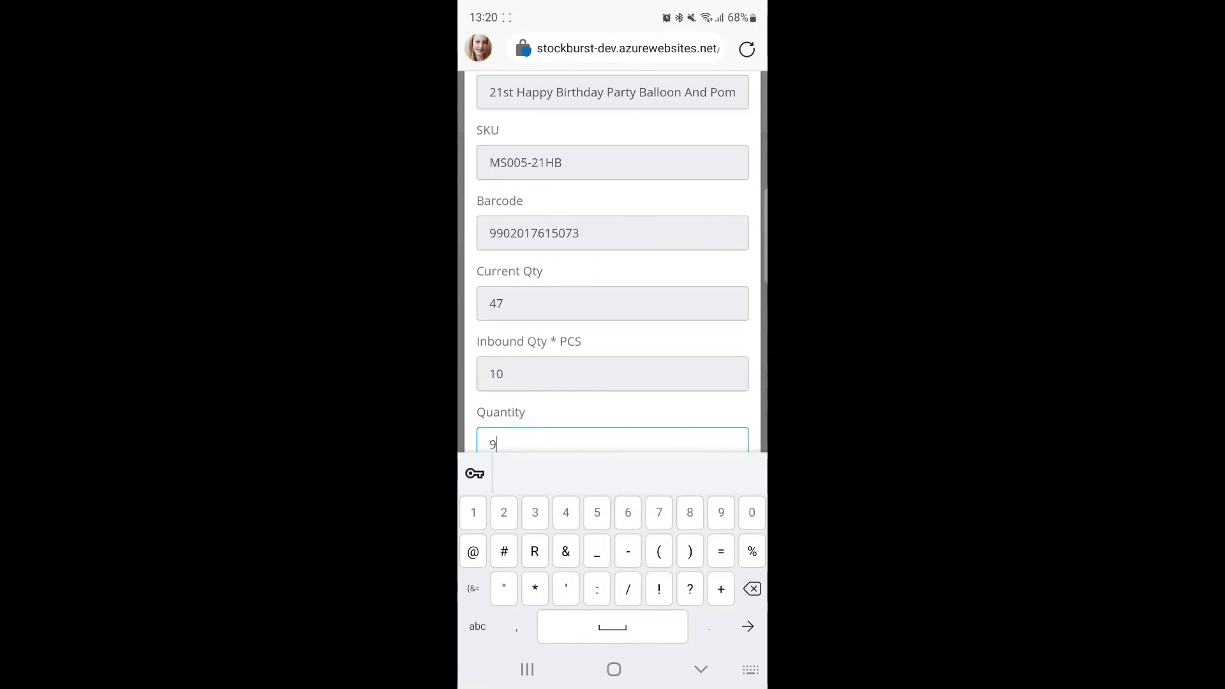
key("Return")
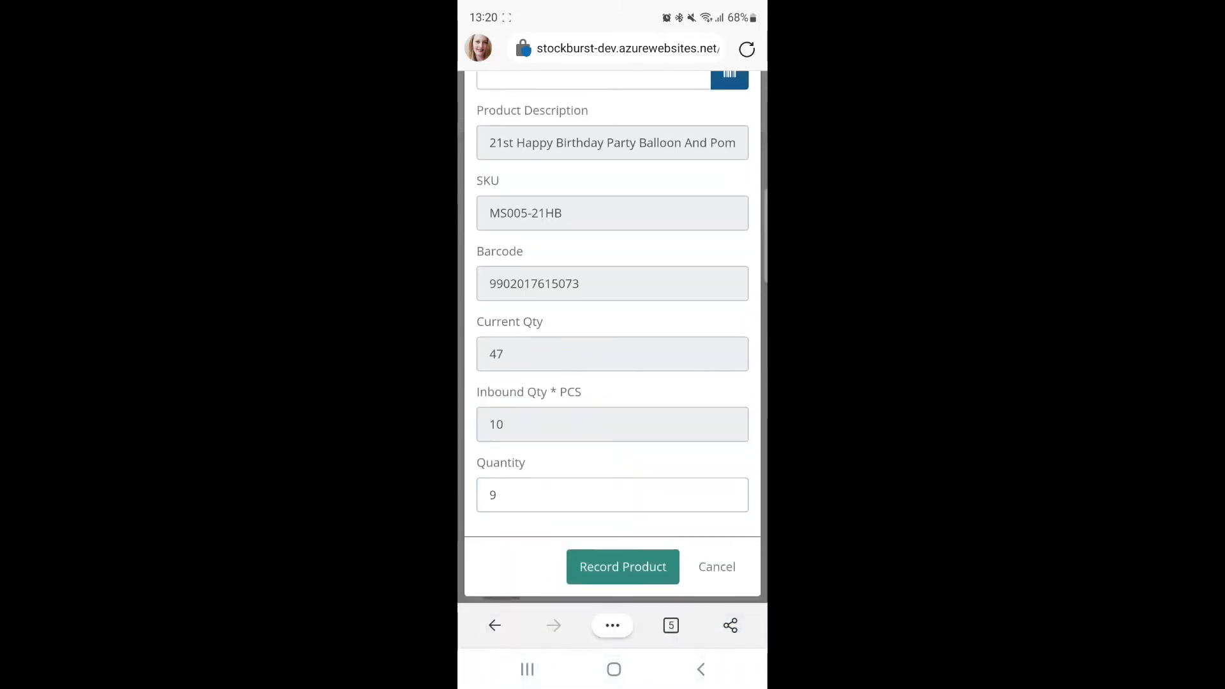
left_click(623, 567)
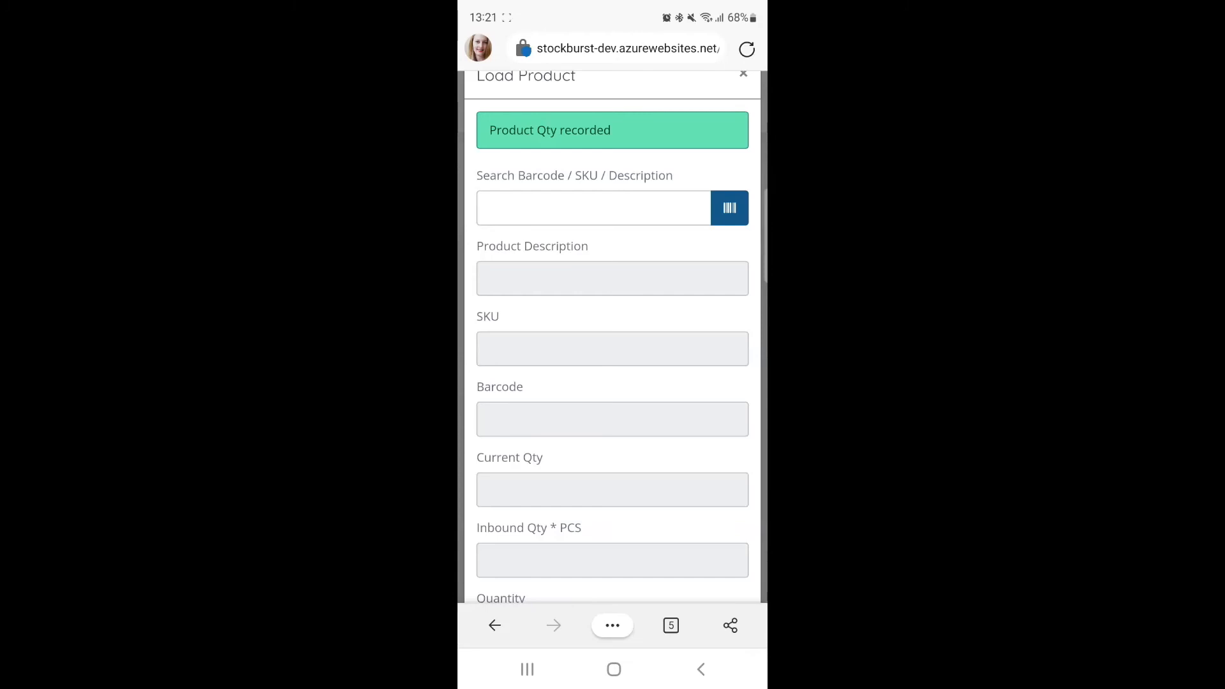
Search the shipment's products for "Tester" and load Test Product (TESTER001)
left_click(593, 208)
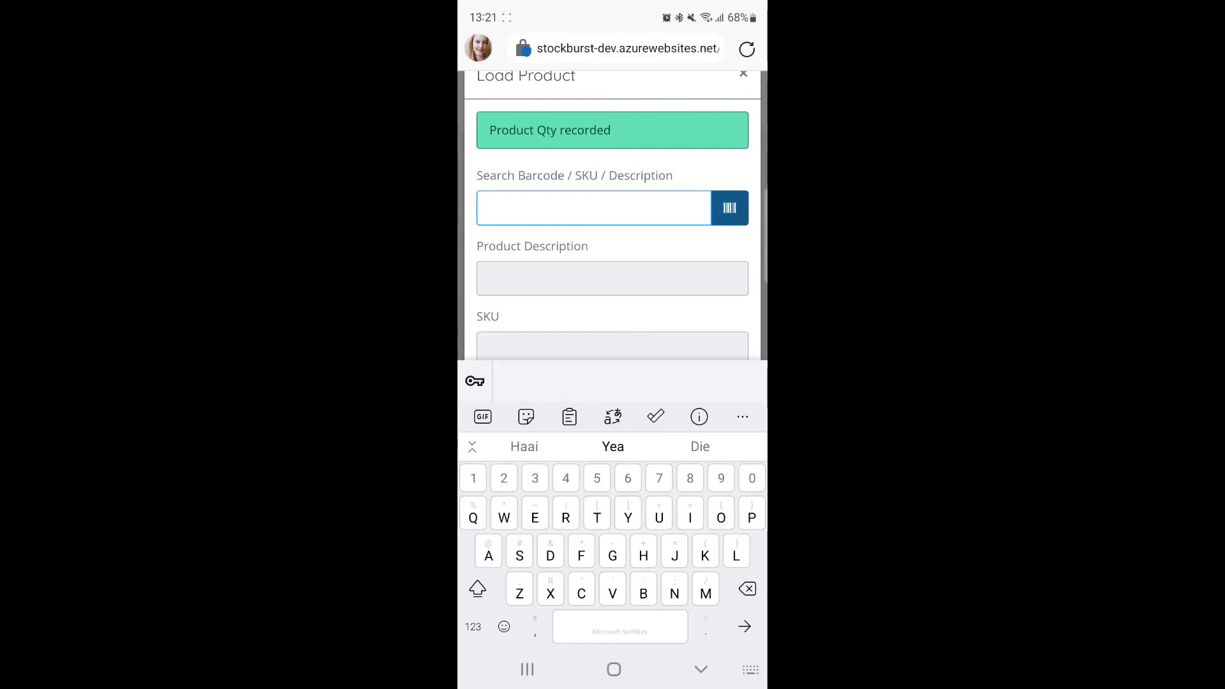
type("Teste")
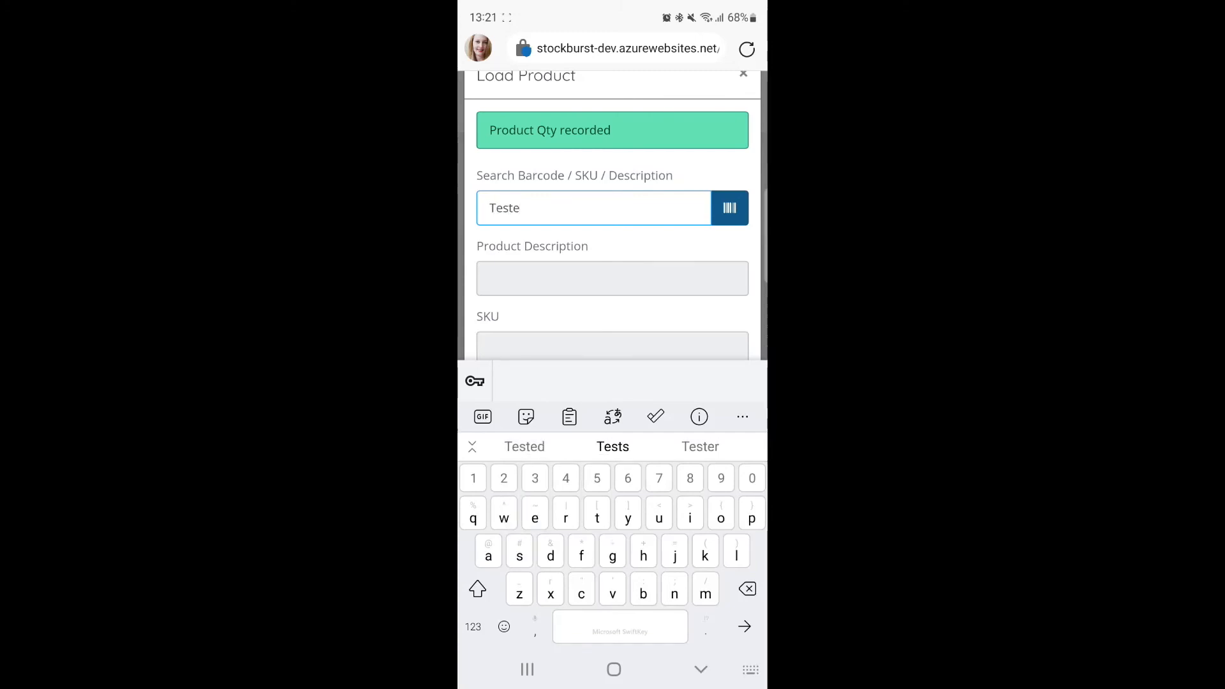
type("r")
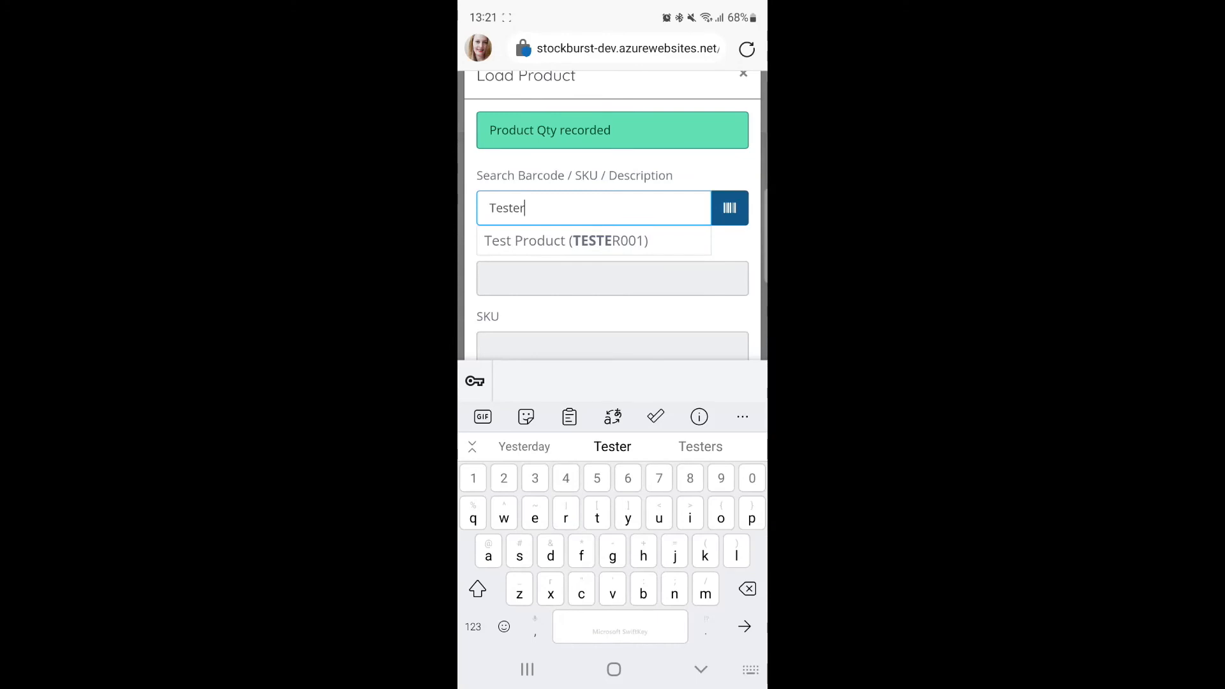
left_click(566, 240)
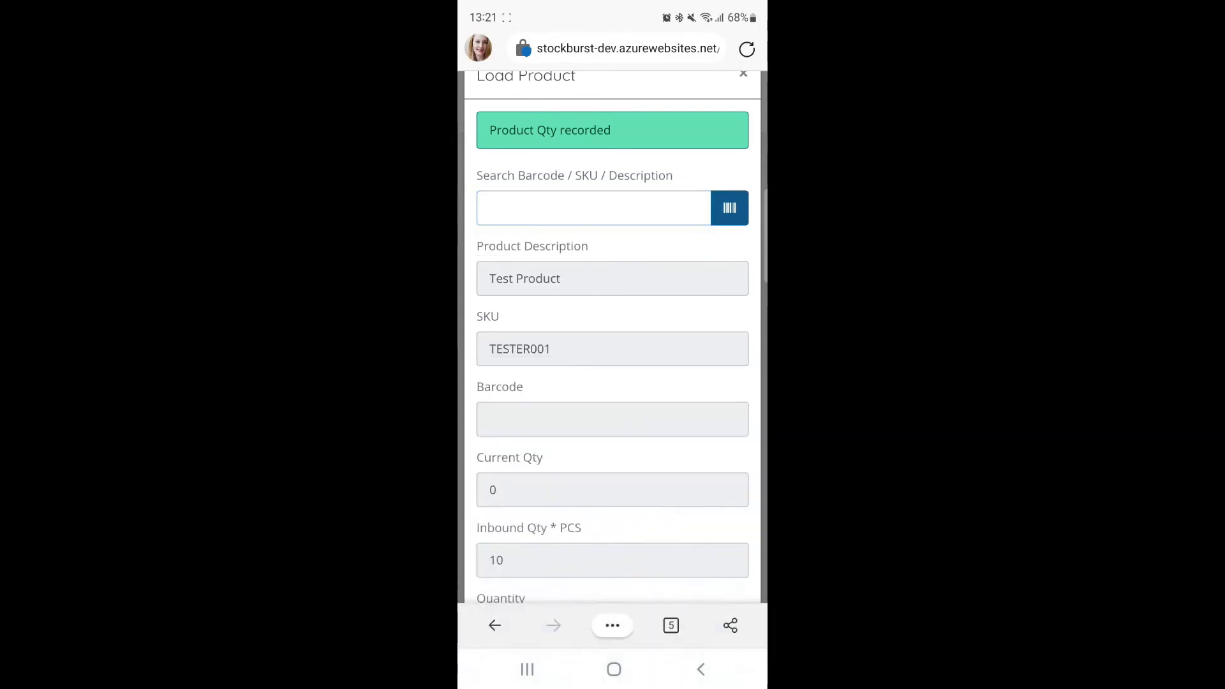
Record a scanned quantity of 10 for Test Product and close the Load Product dialog
scroll(613, 345, "down", 2)
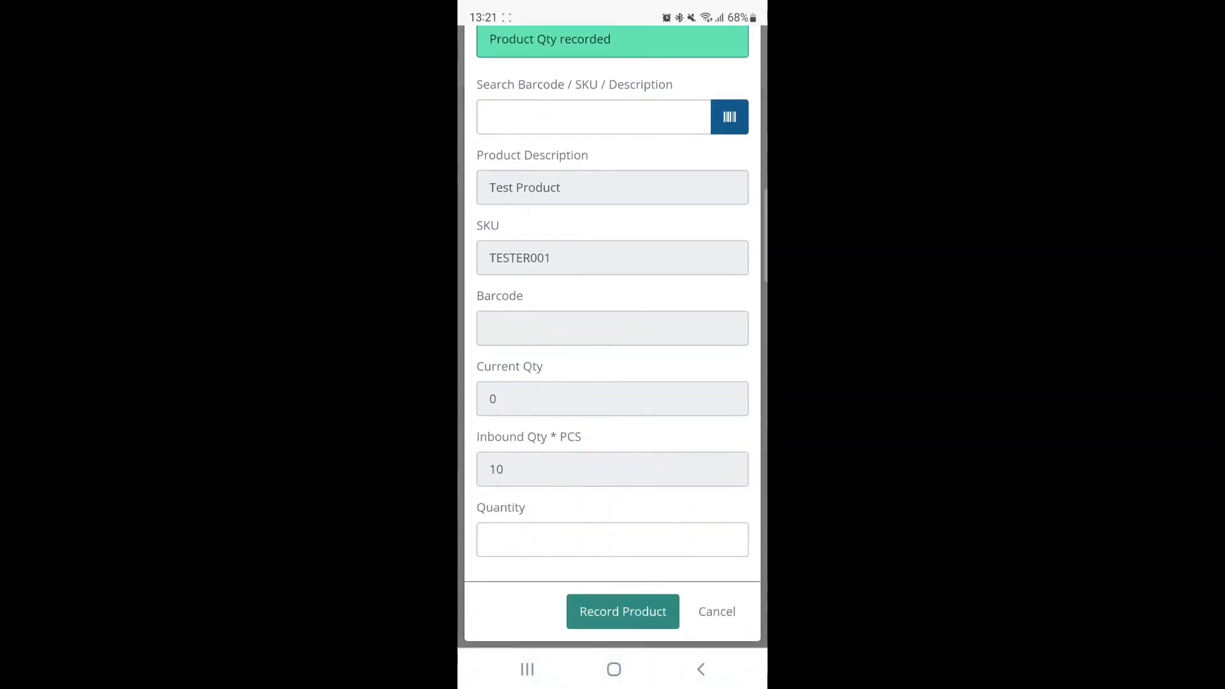
left_click(612, 539)
type("10")
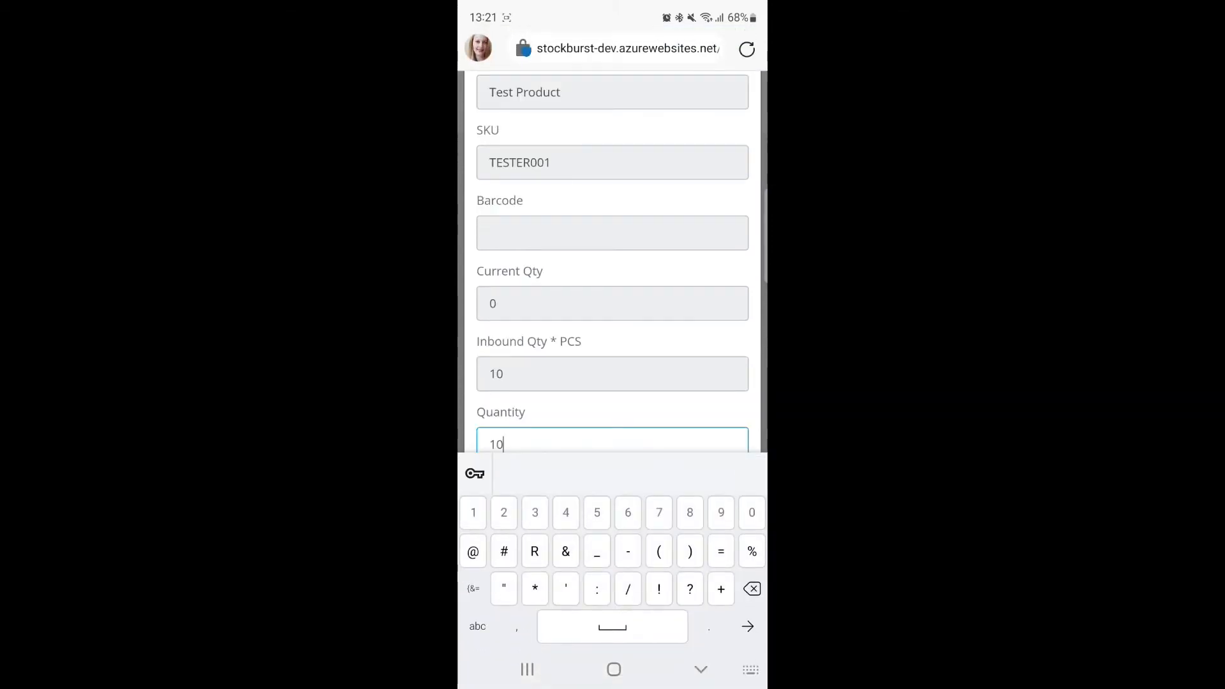
left_click(701, 670)
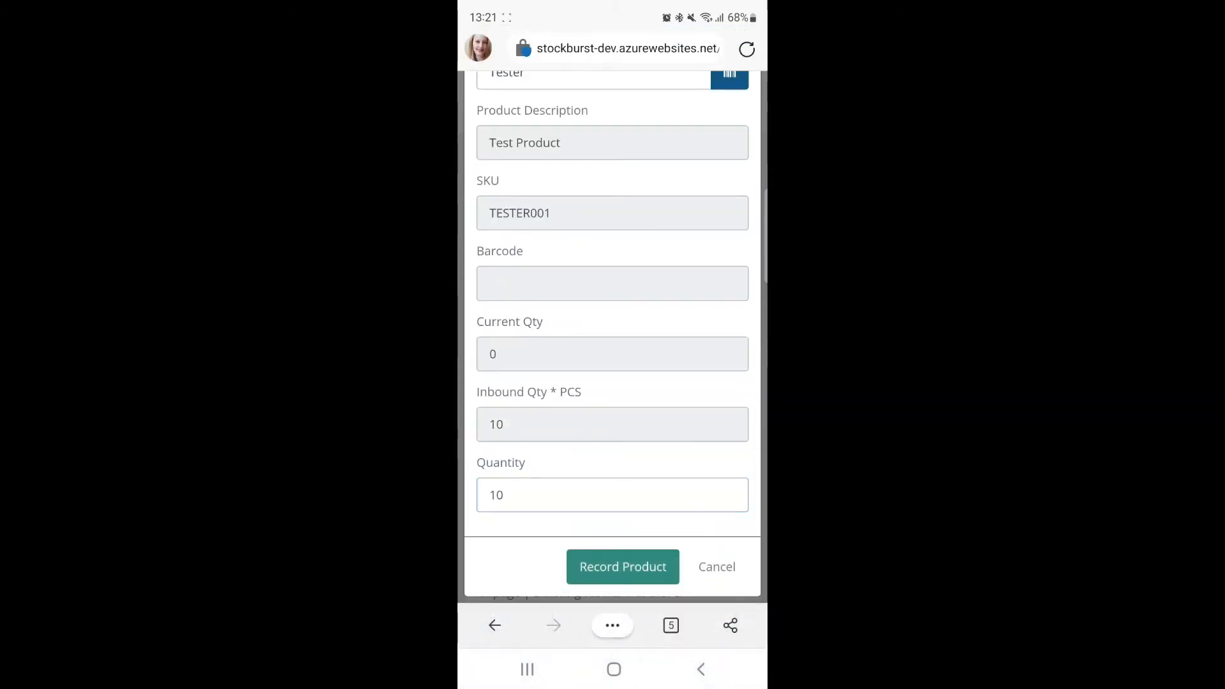
left_click(623, 567)
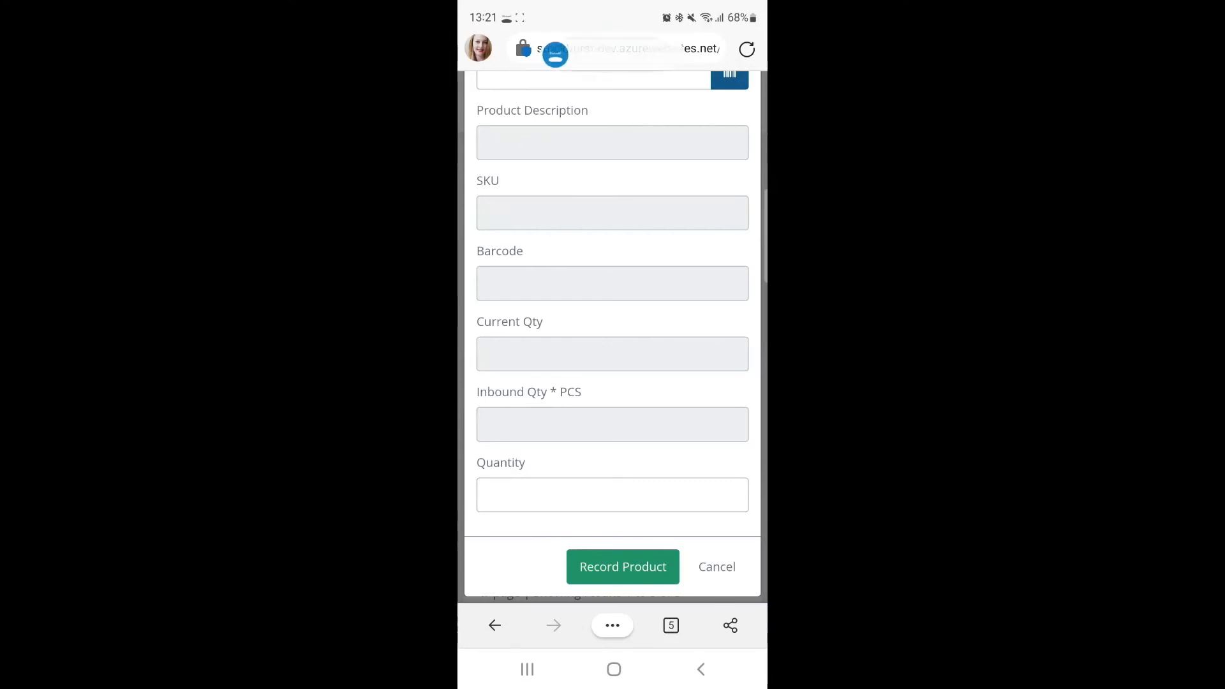
left_click(744, 98)
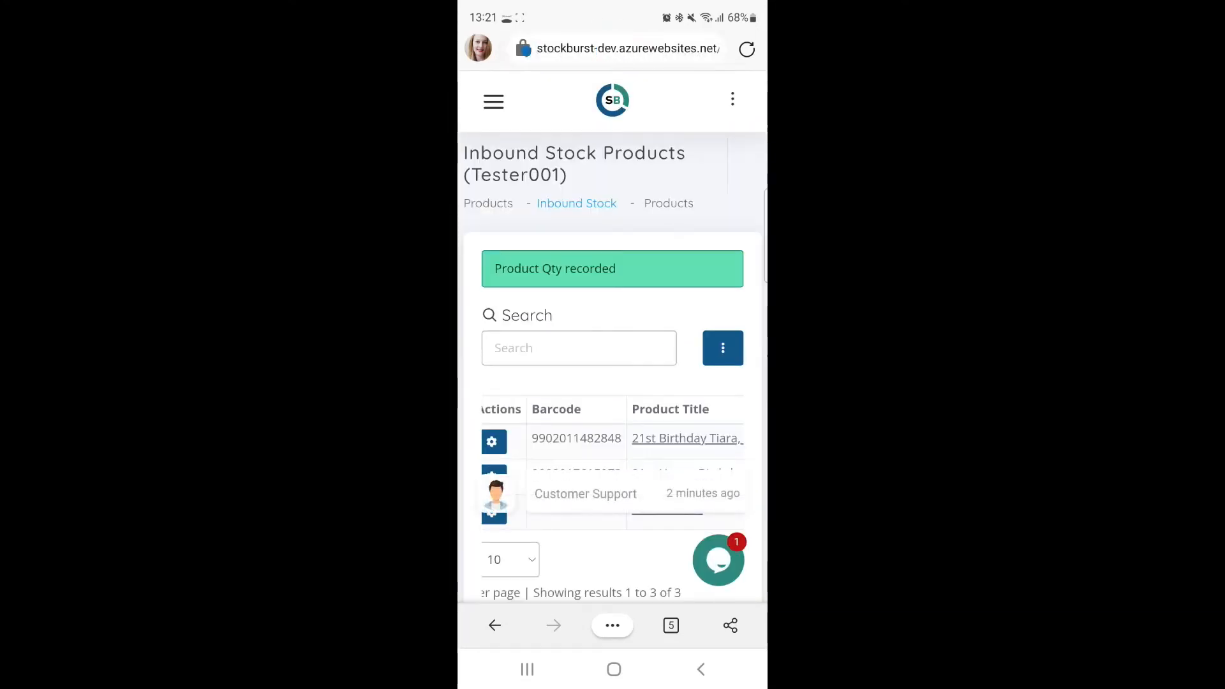
Refresh the Tester001 product list on the computer and check the Qty Scanned values against the expected pieces
scroll(612, 383, "down", 1)
scroll(612, 396, "right", 3)
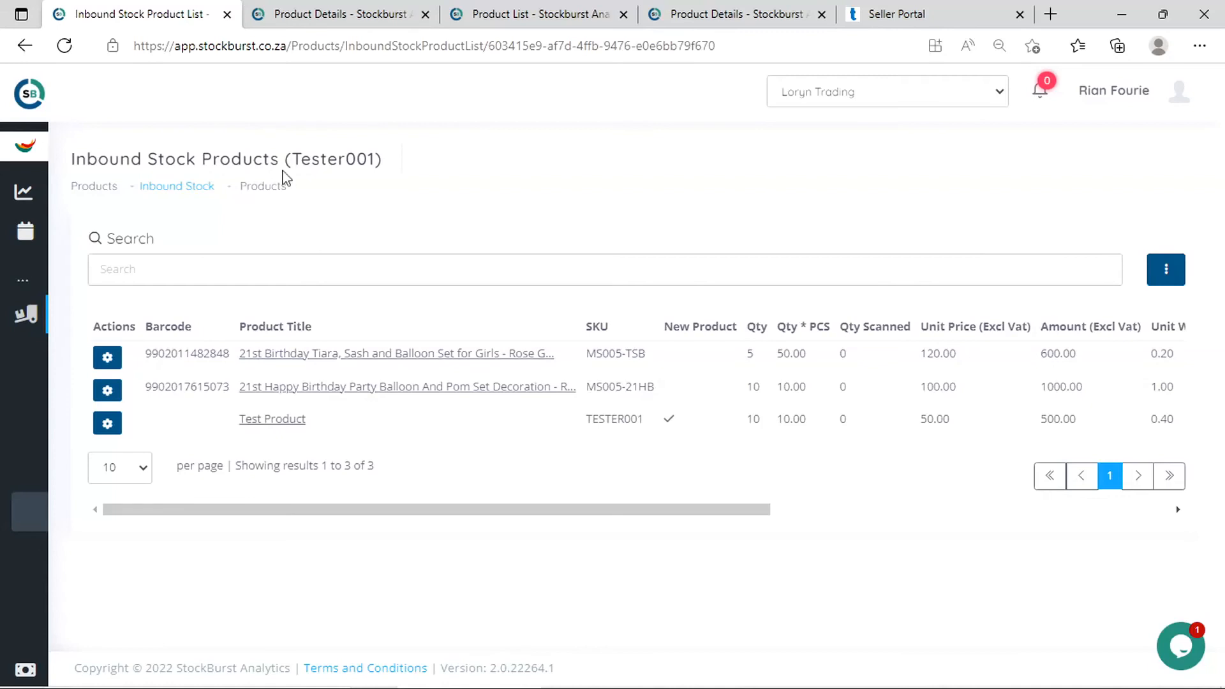
left_click(64, 45)
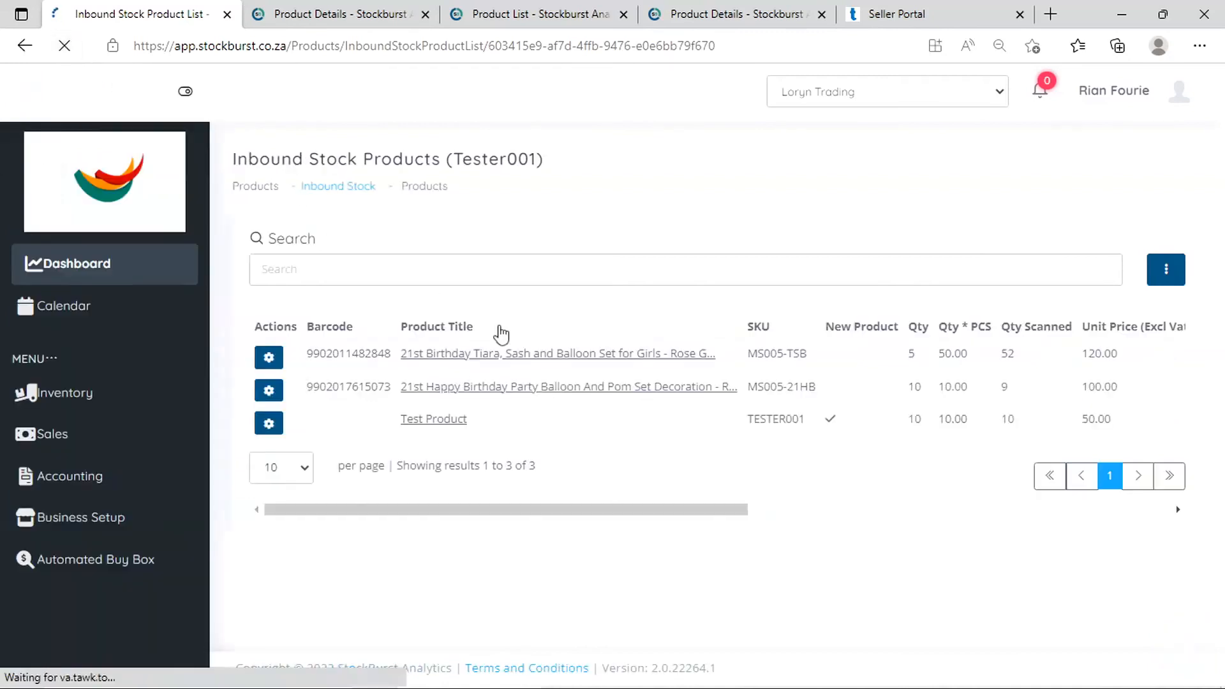
left_click_drag(556, 515, 621, 517)
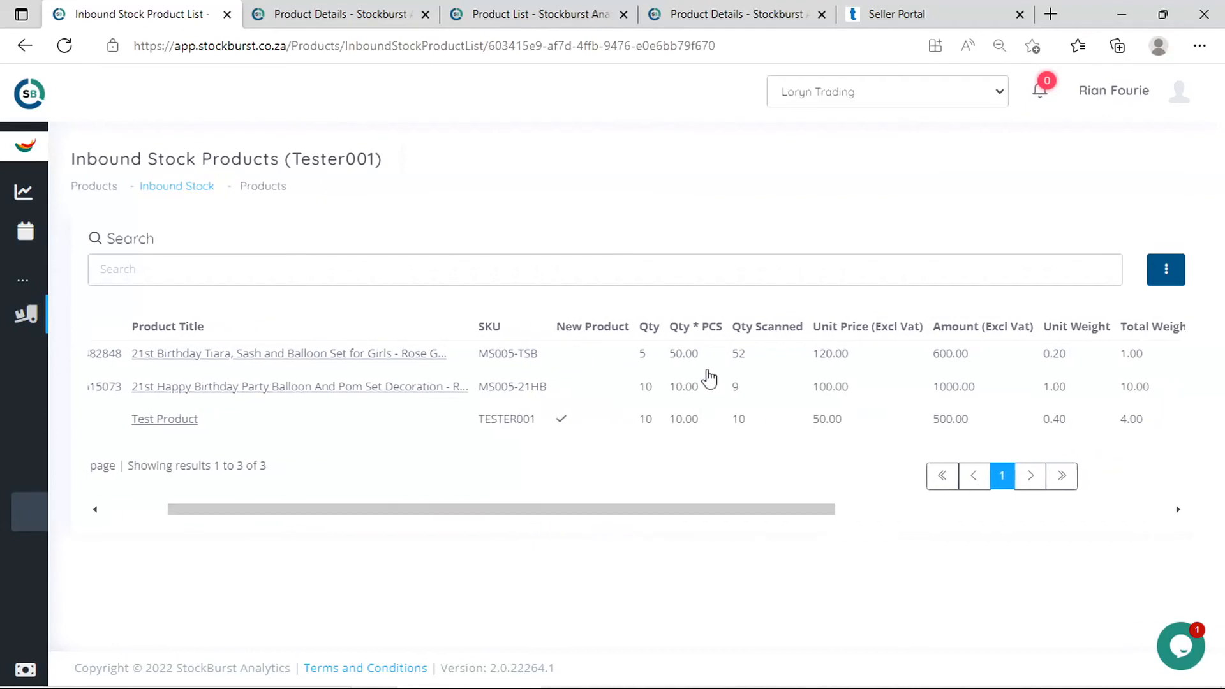
left_click_drag(734, 328, 801, 333)
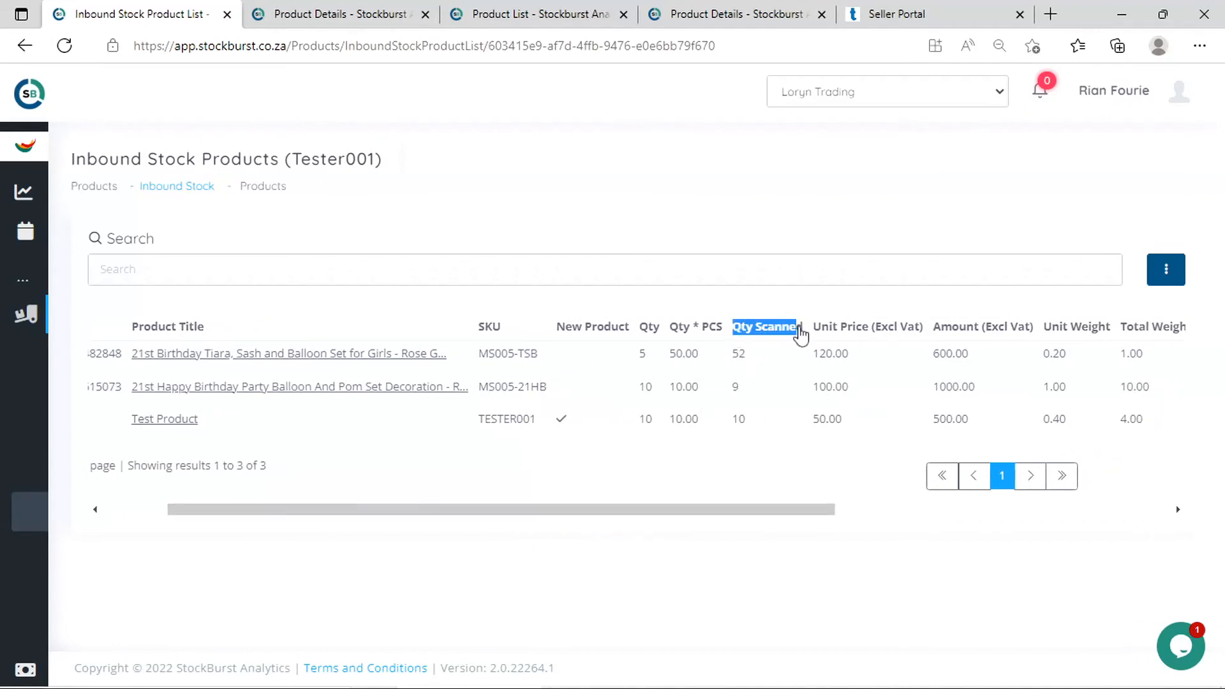
left_click(736, 492)
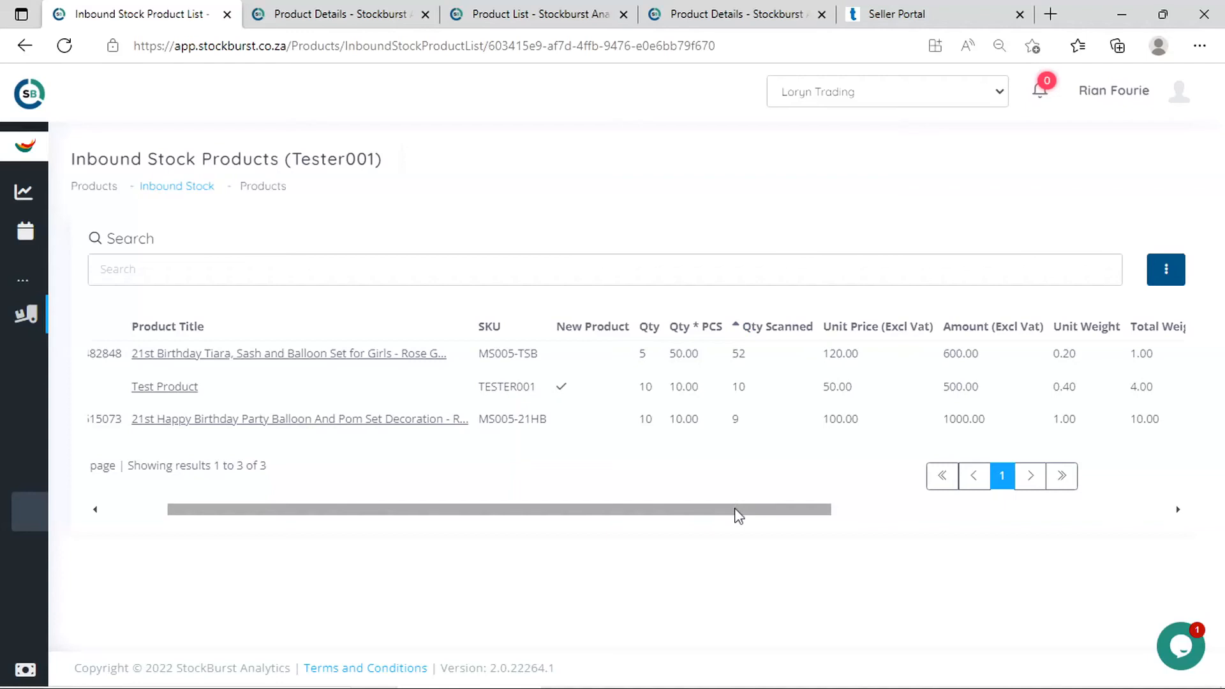
left_click_drag(739, 516, 596, 522)
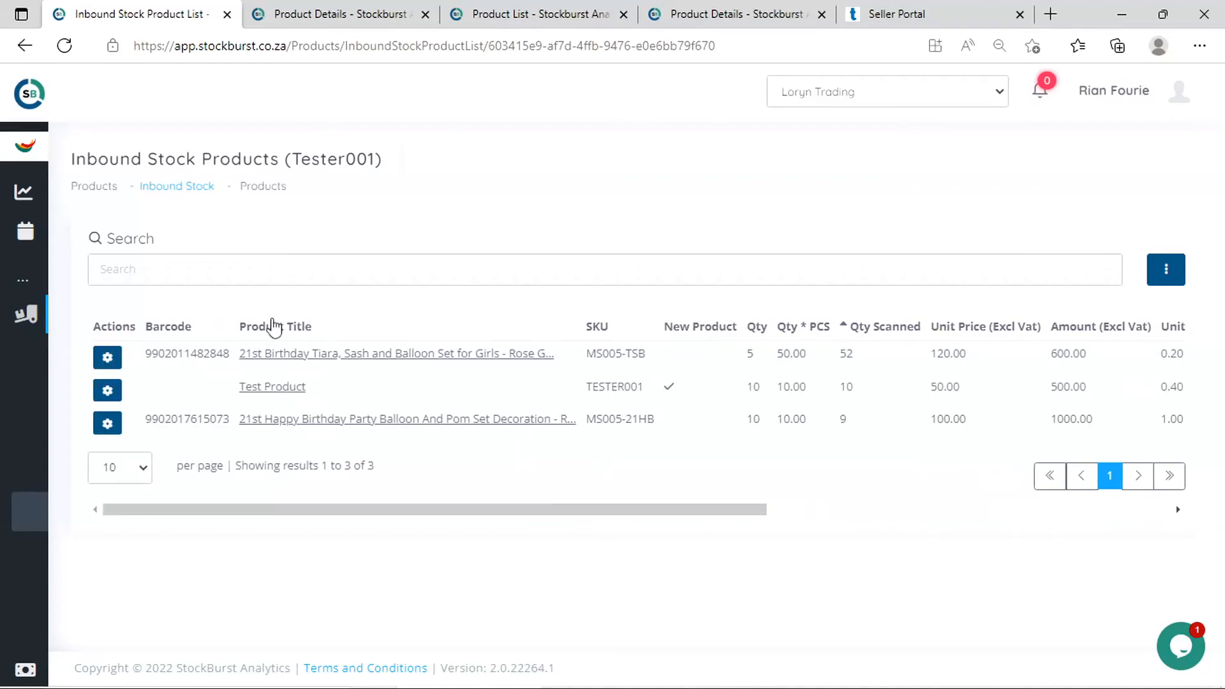
Return to the Inbound Stock list, download the inbound stock report for Tester001, and open it in Excel with editing enabled
left_click(191, 198)
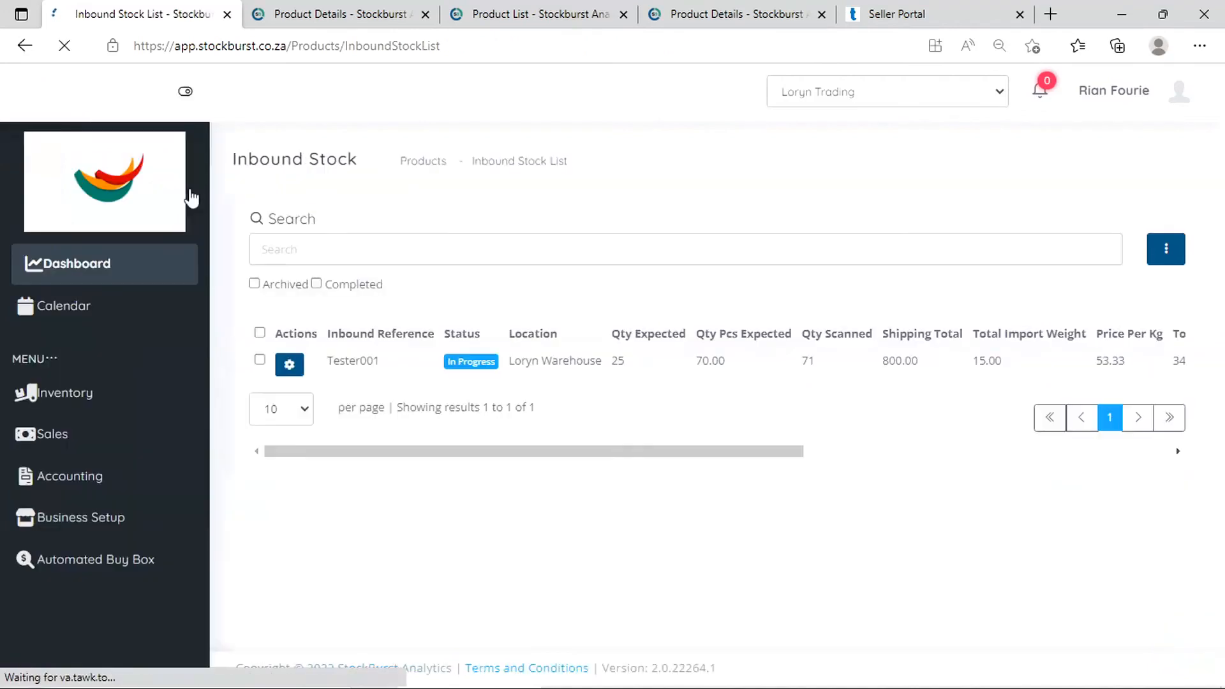
left_click(128, 367)
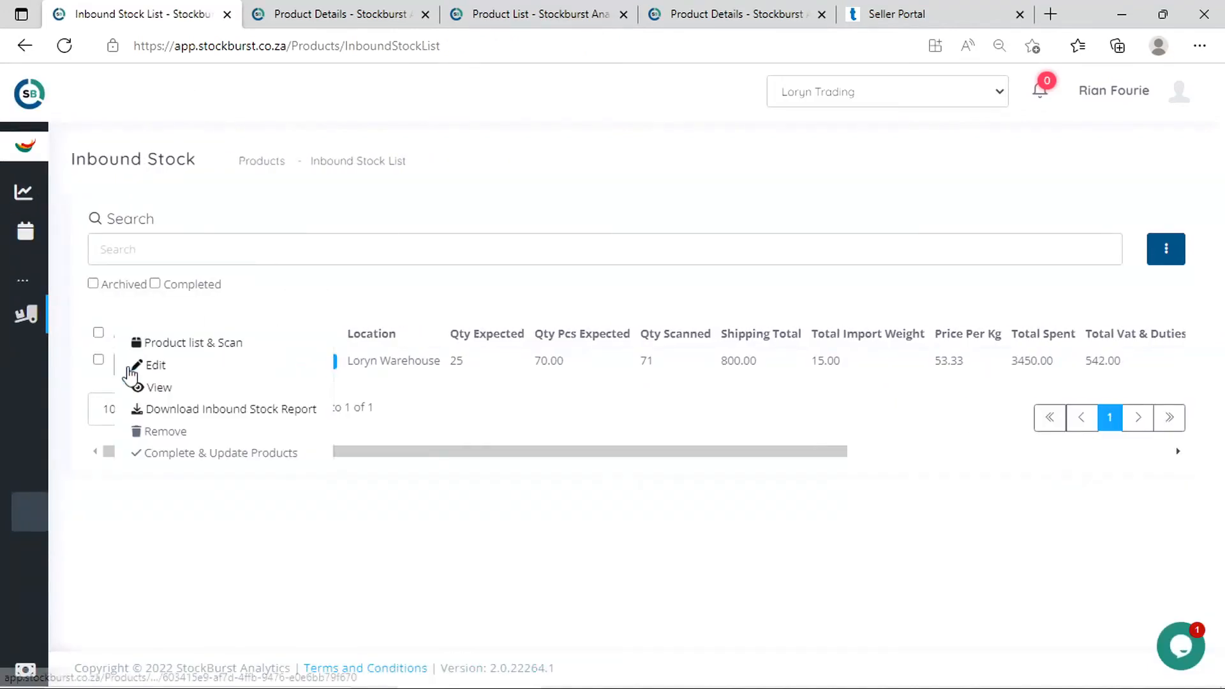
left_click(228, 415)
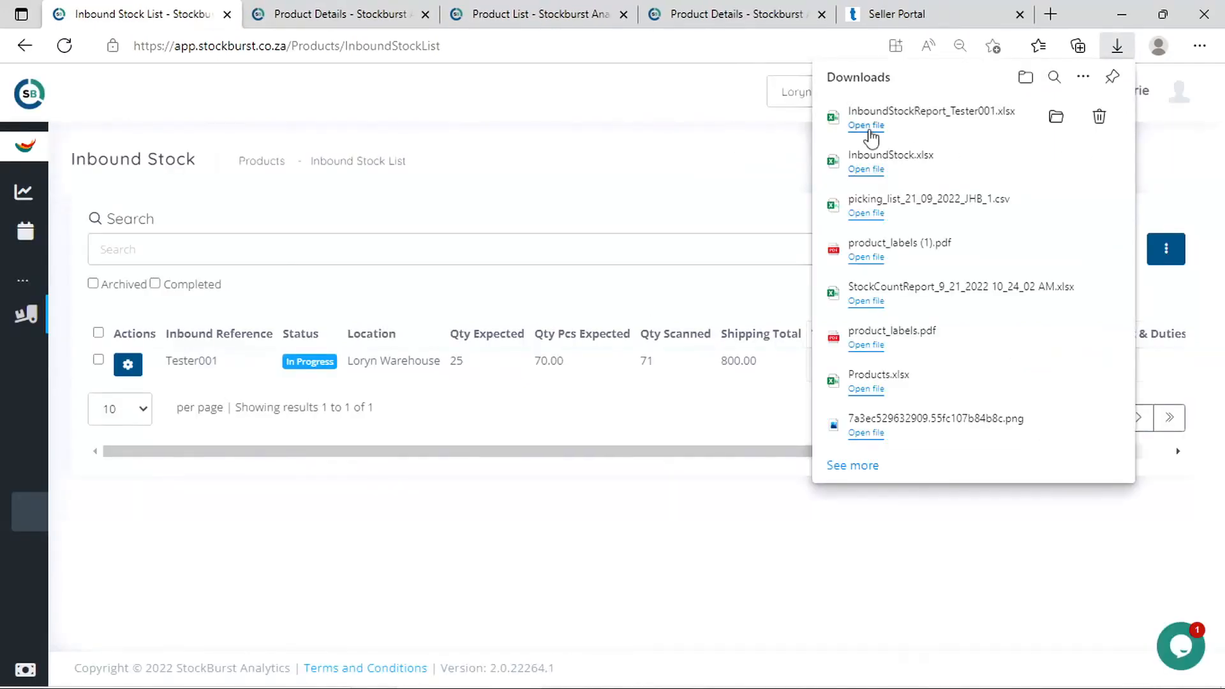
left_click(869, 129)
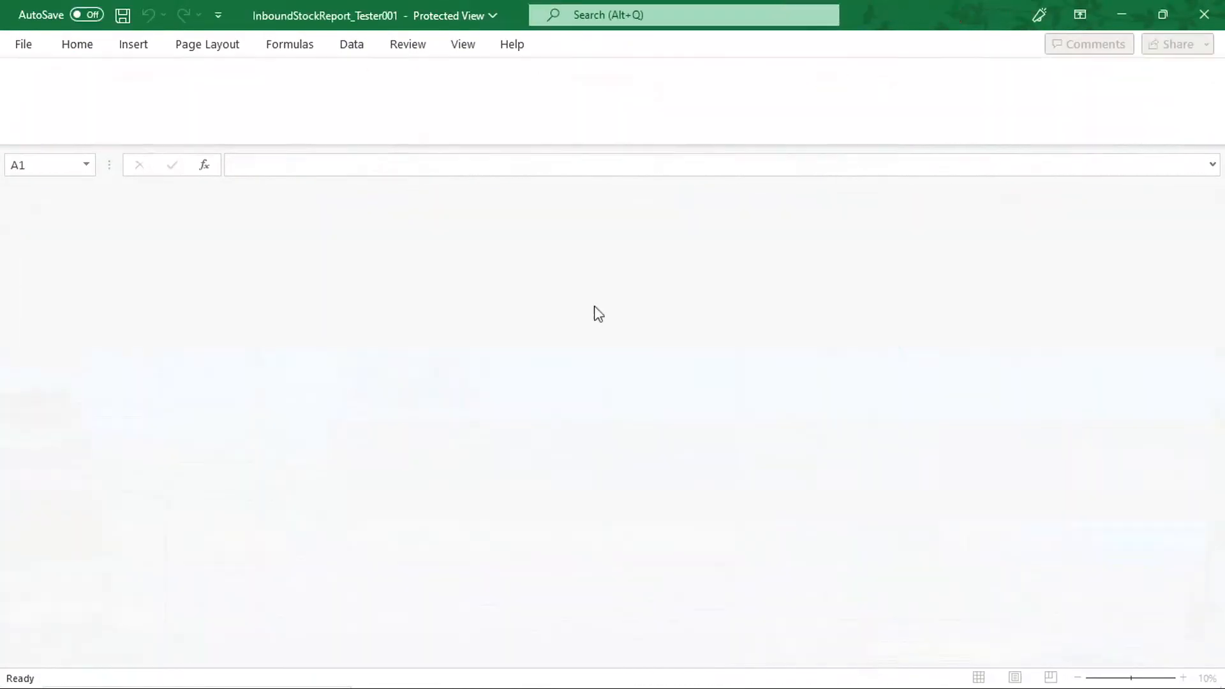
left_click(775, 75)
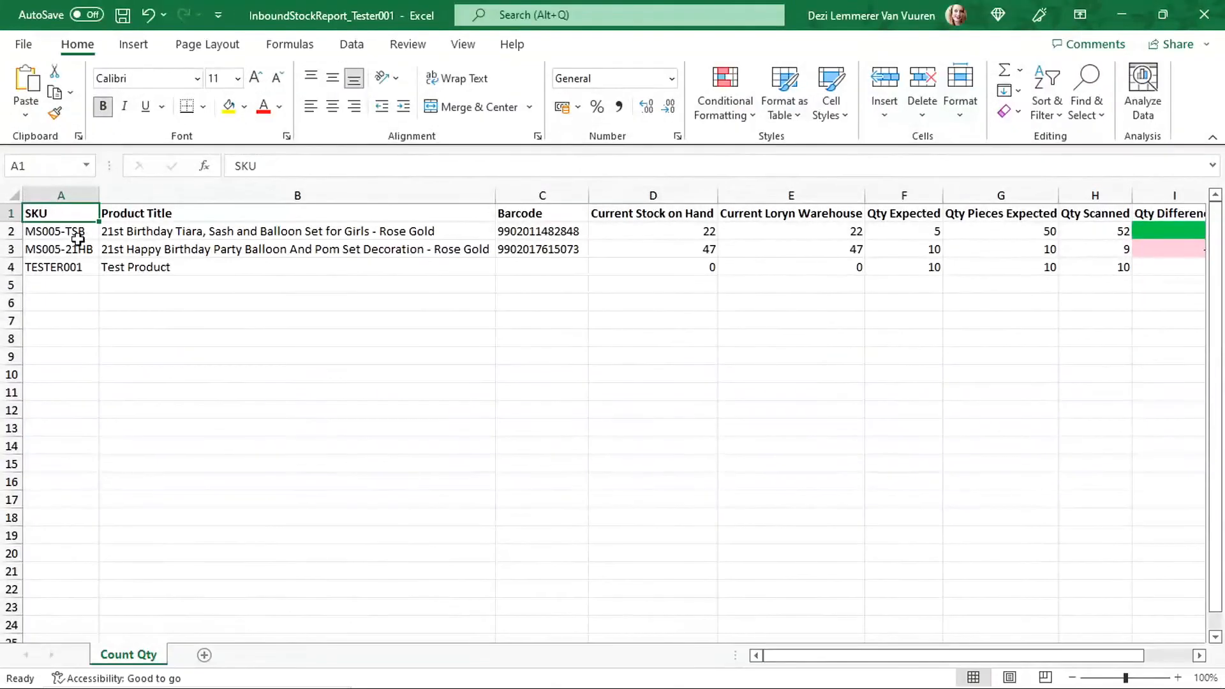
Examine the report's expected pieces, scanned quantities and Qty Difference values for all three products
left_click_drag(71, 235, 937, 268)
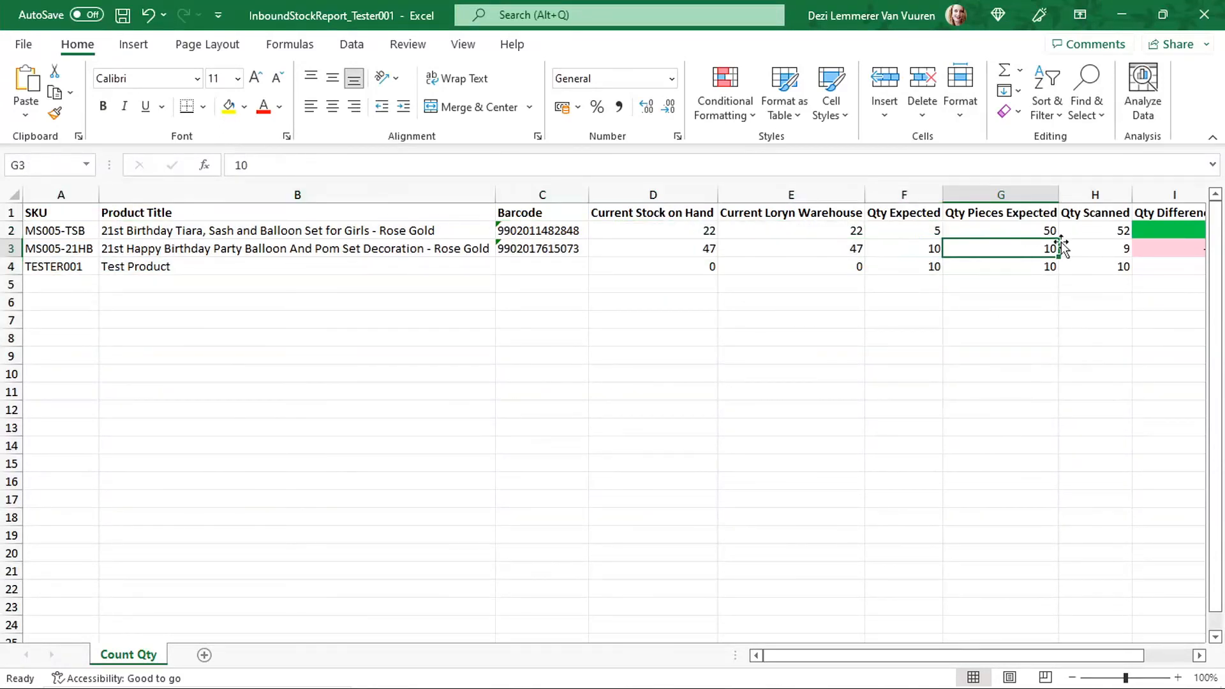
left_click(1100, 229)
left_click_drag(997, 656, 1050, 656)
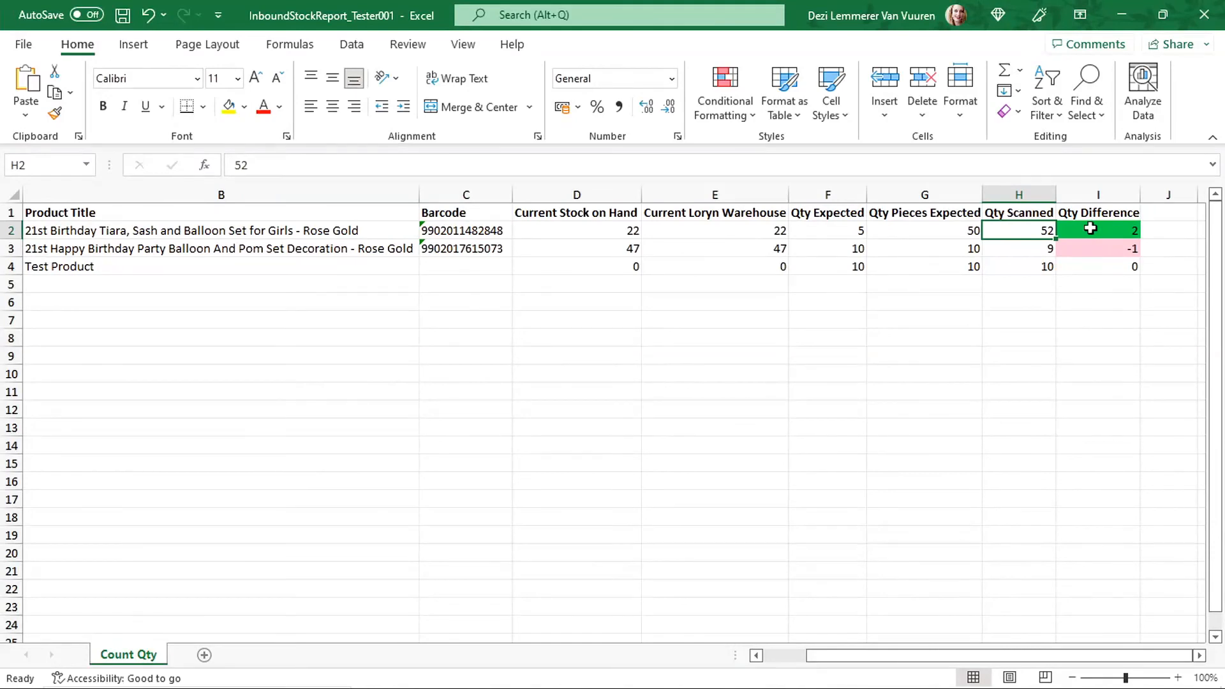
mouse_move(1102, 230)
left_mouse_down()
mouse_move(1104, 258)
mouse_move(1102, 233)
left_mouse_up()
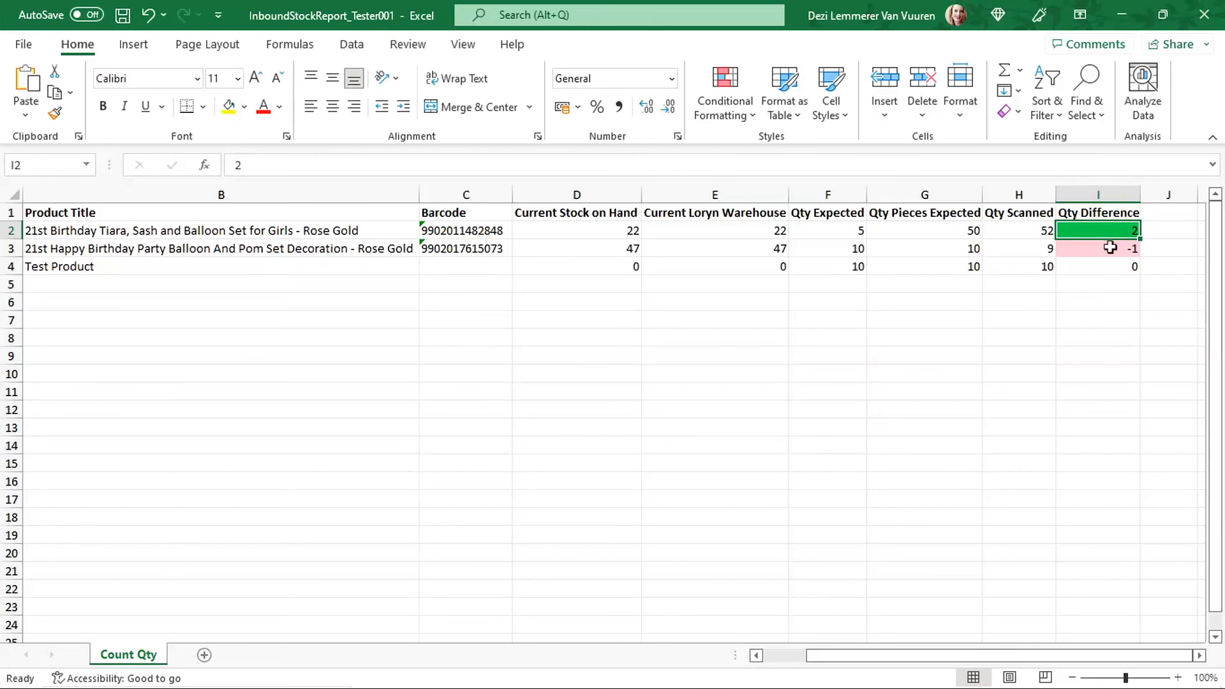
left_click(1112, 251)
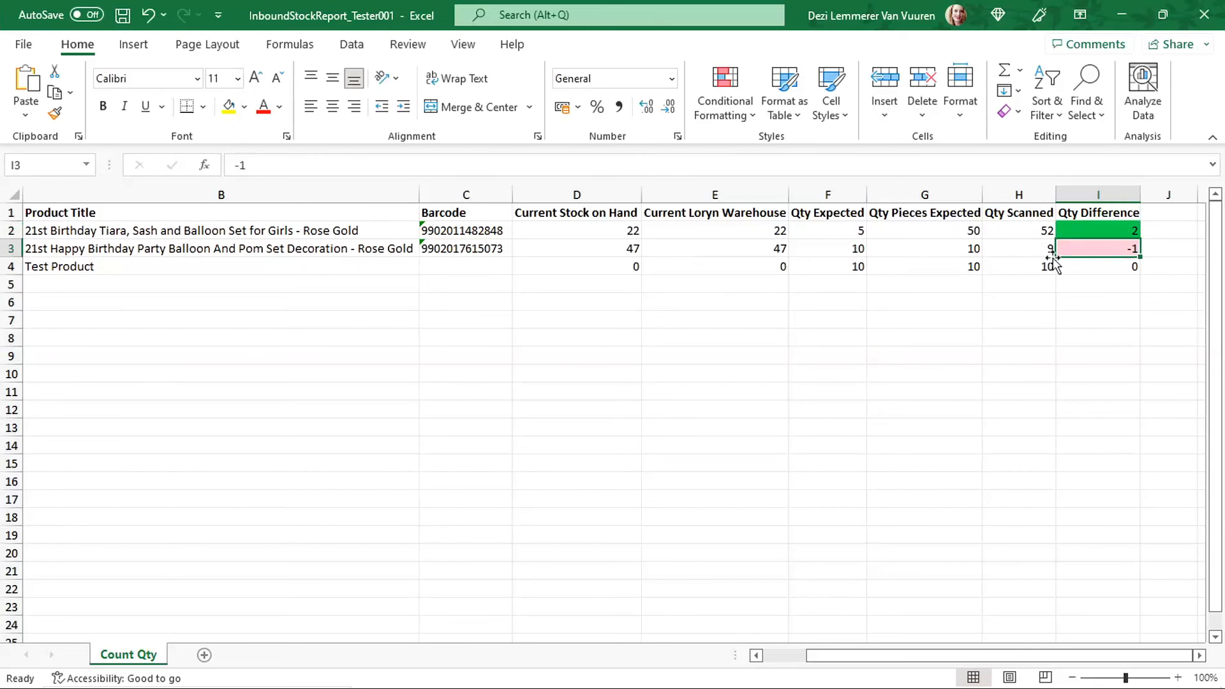
left_click(1121, 272)
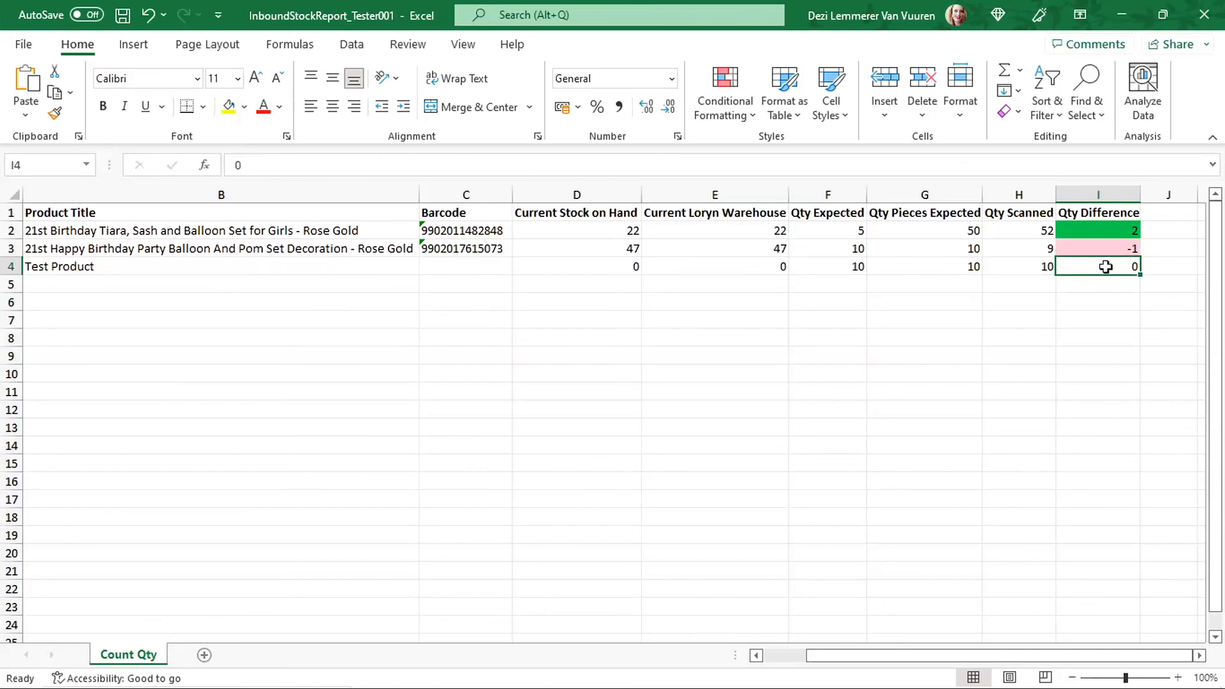
left_click_drag(1041, 657, 932, 661)
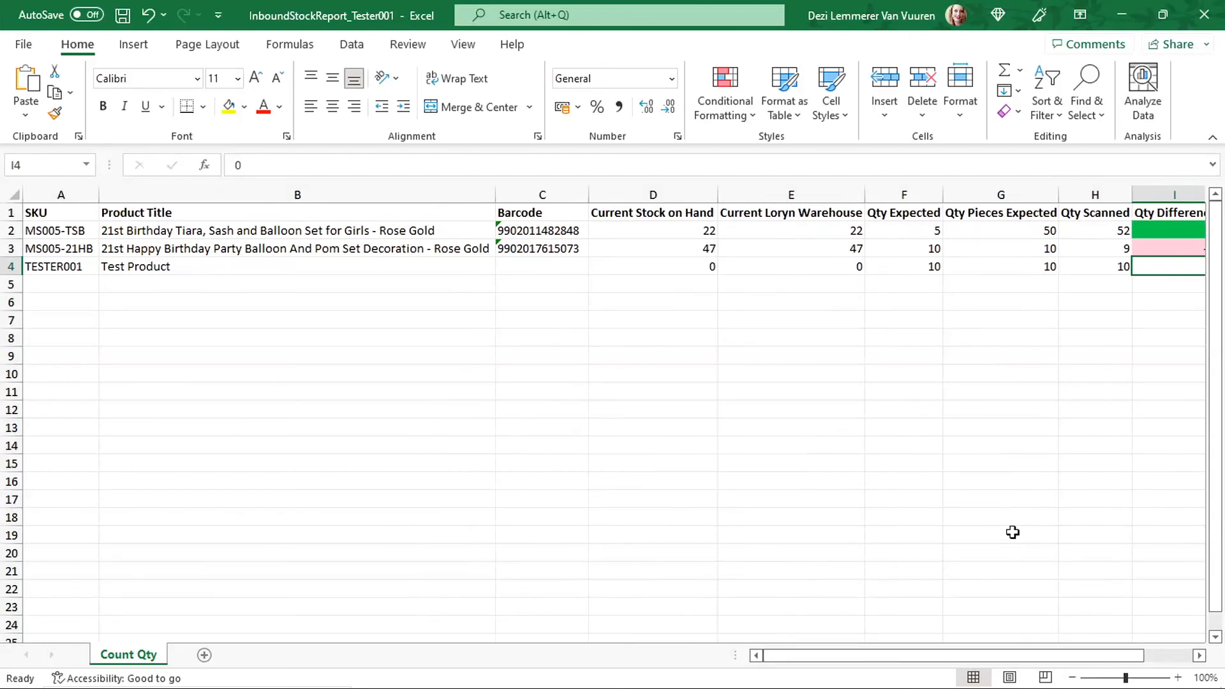
left_click_drag(977, 656, 876, 650)
Minimize both workbooks to switch back to StockBurst and compare Tester001's Qty Pcs Expected with its Qty Scanned
left_click(1134, 17)
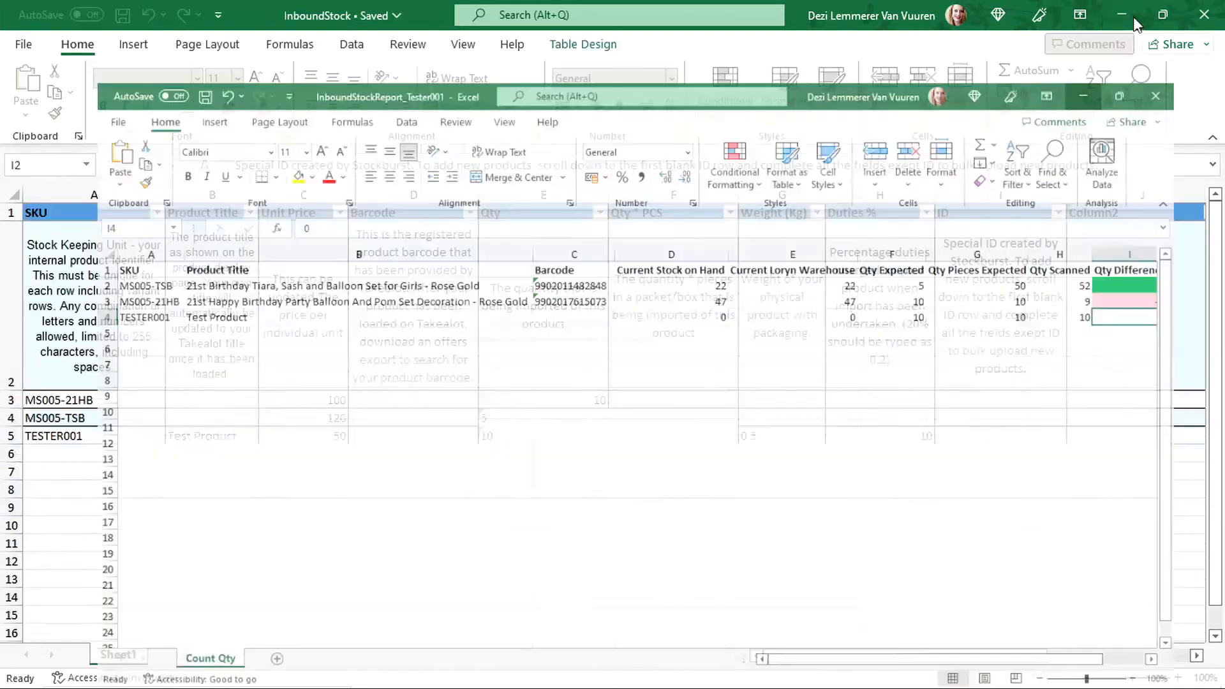
left_click(1122, 15)
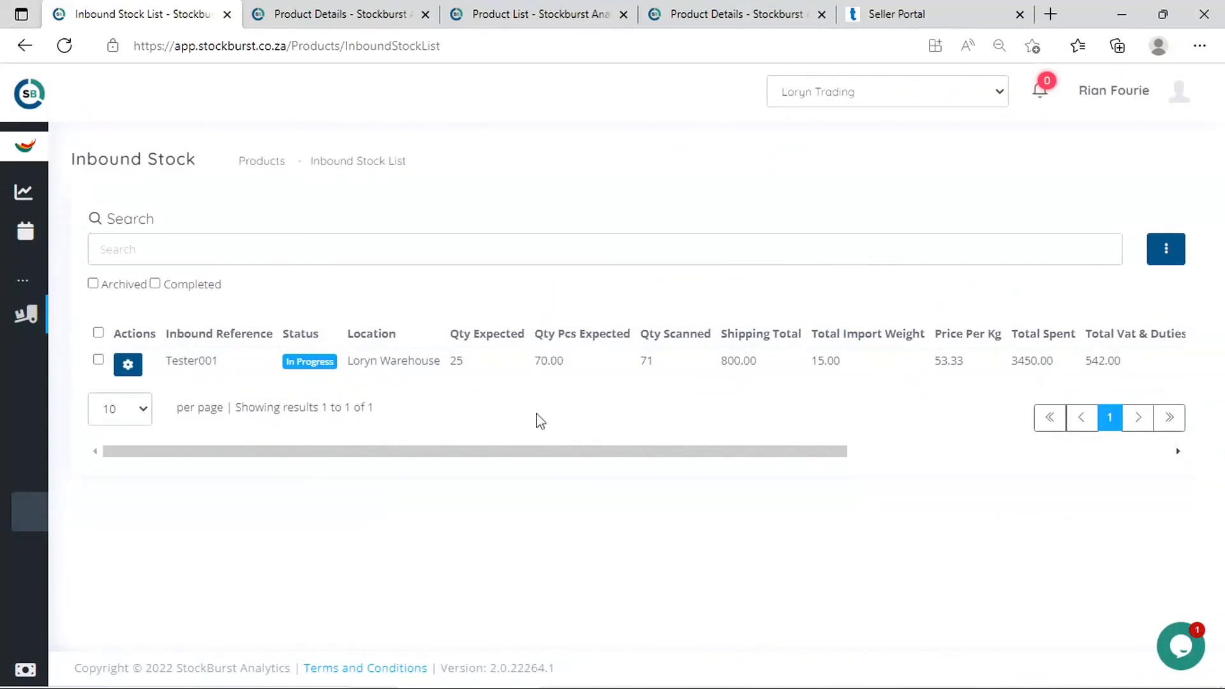
left_click_drag(547, 453, 476, 444)
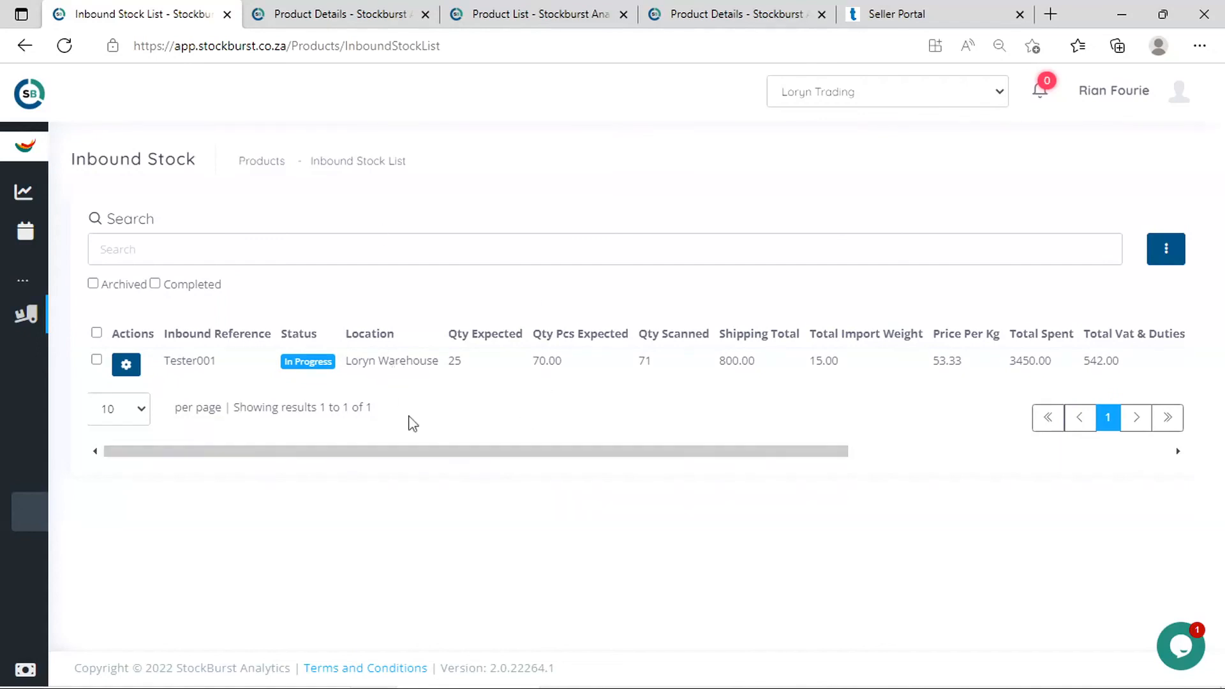
left_click_drag(574, 453, 586, 456)
left_click_drag(554, 370, 519, 369)
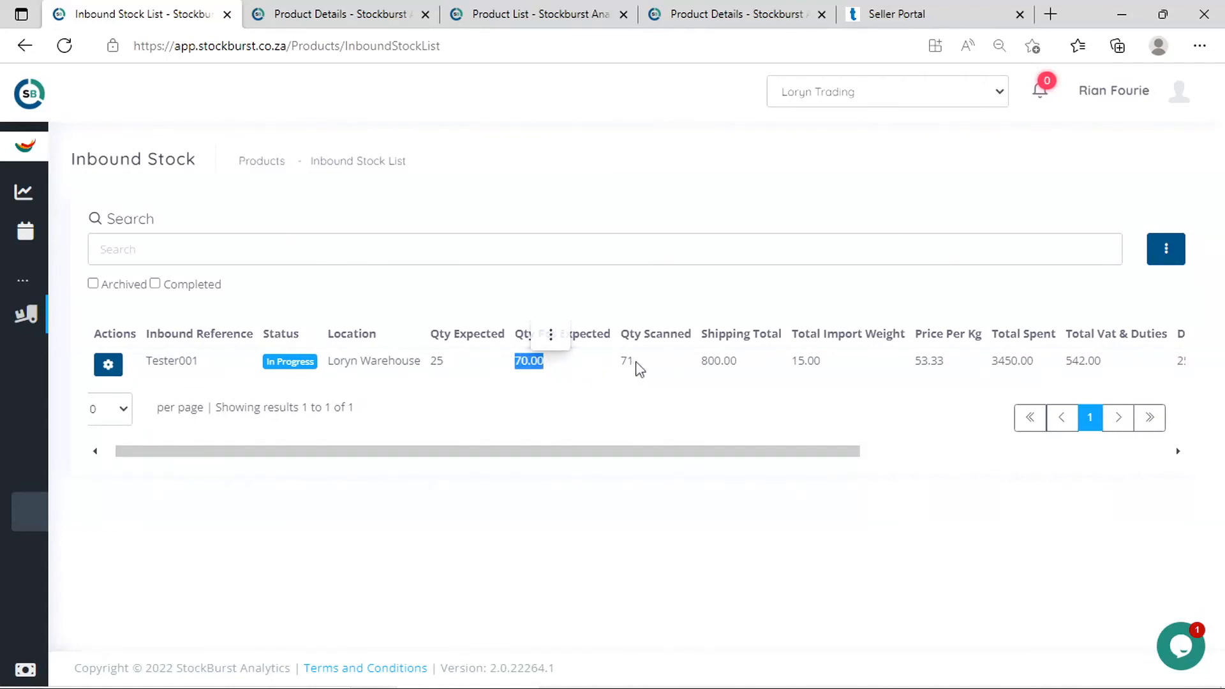
Recheck Tester001's Qty Scanned against its Qty Pcs Expected in the Inbound Stock list
left_click_drag(638, 368, 624, 375)
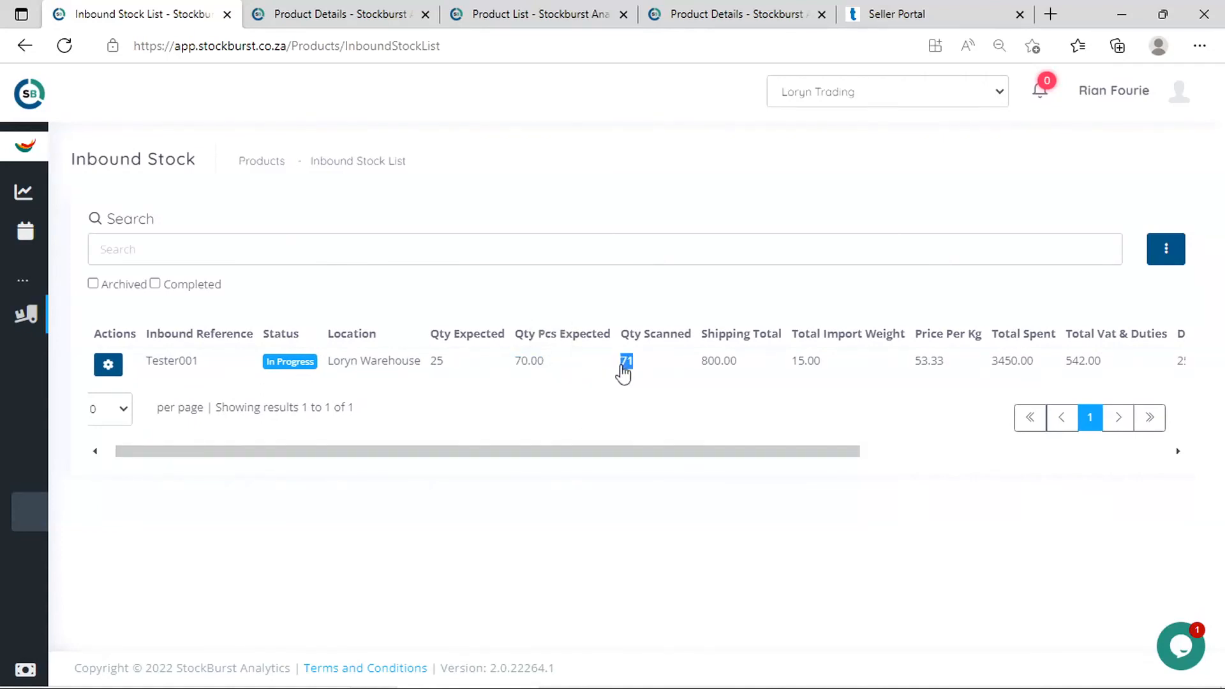
left_click(688, 434)
left_click_drag(548, 369, 514, 370)
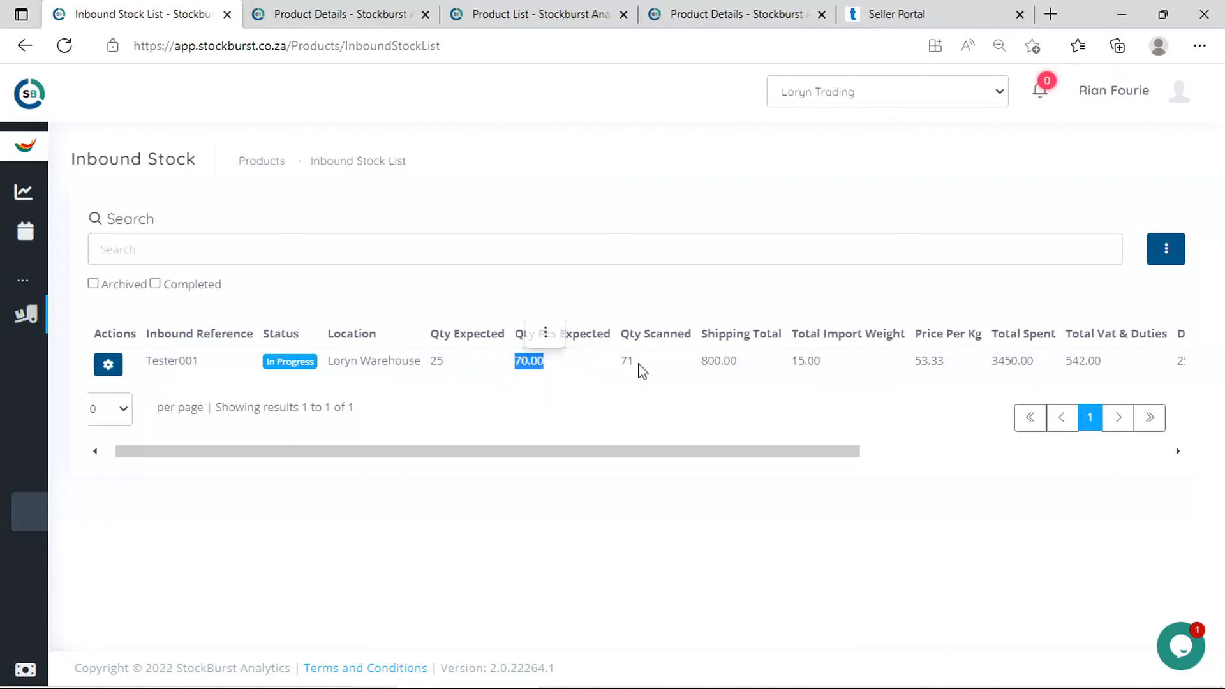
left_click_drag(643, 369, 613, 368)
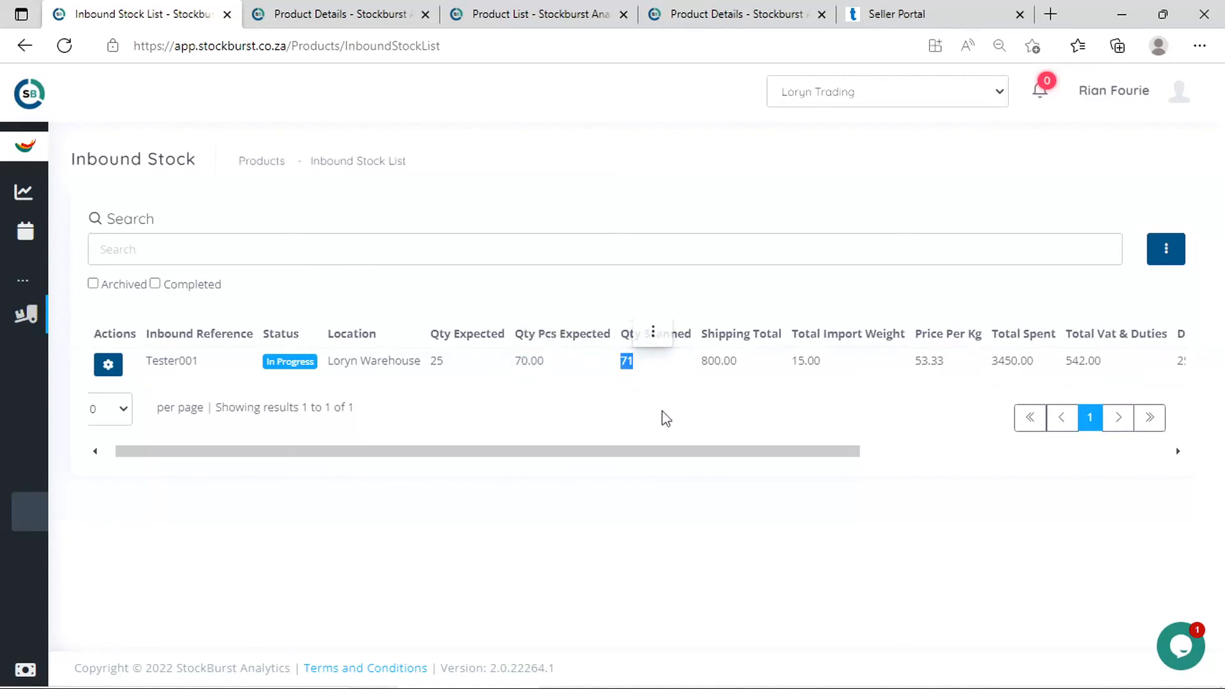
Review Tester001's Total Import Weight, Price Per Kg, Total Spent and Total Vat & Duties in the Inbound Stock list
left_click_drag(737, 454, 806, 455)
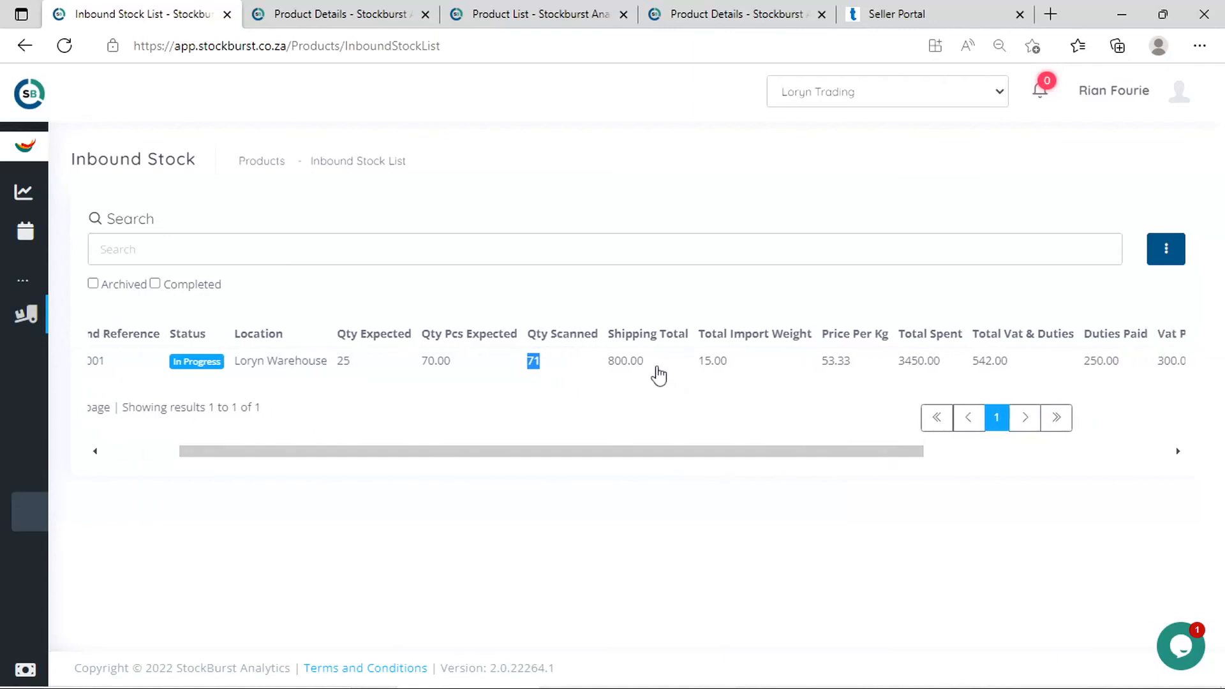
left_click_drag(729, 370, 704, 369)
left_click_drag(810, 452, 908, 452)
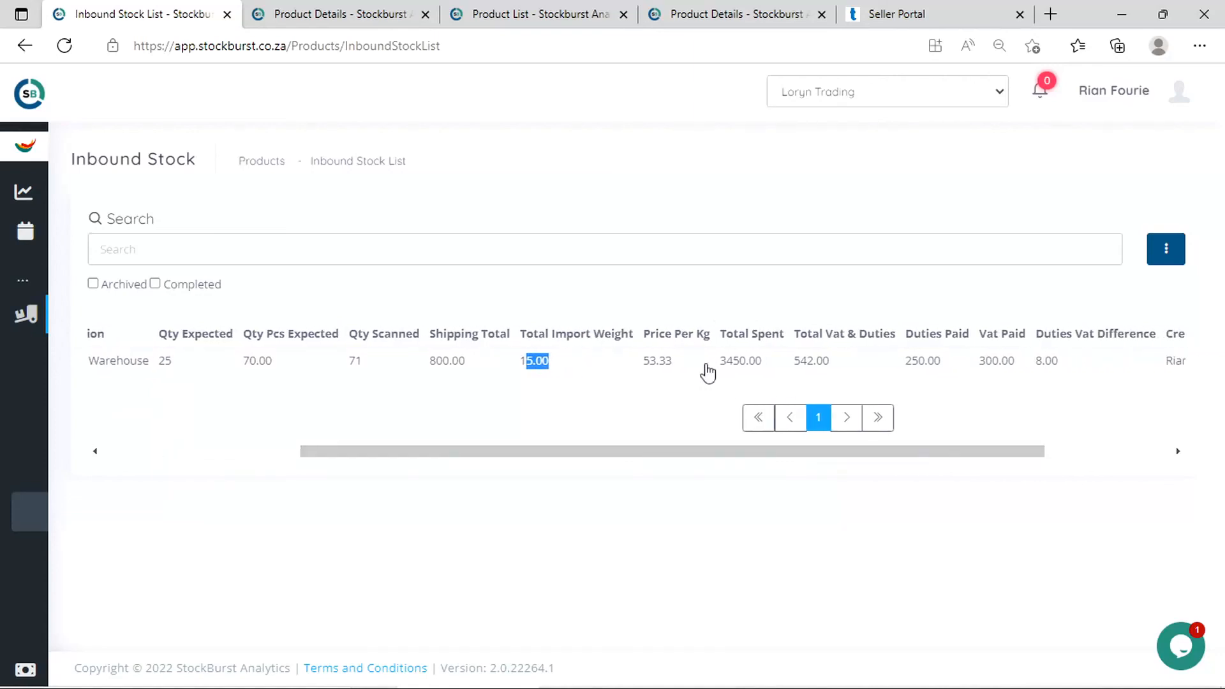
left_click_drag(684, 371, 647, 371)
left_click_drag(773, 371, 711, 372)
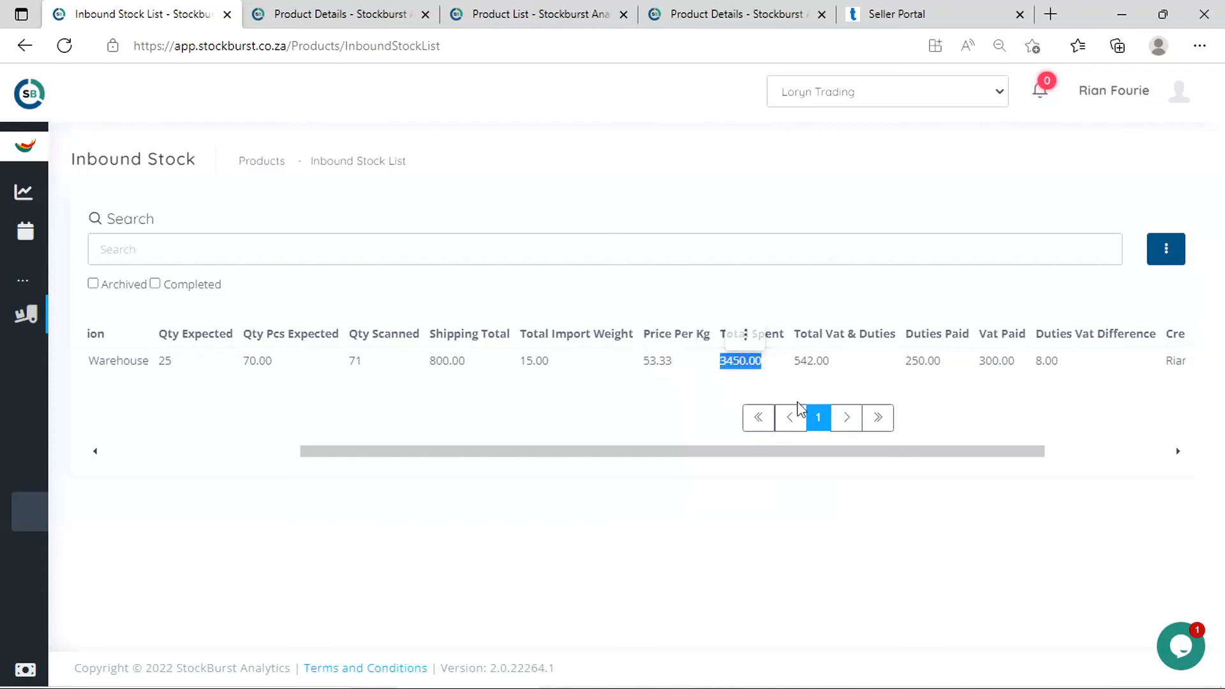
left_click_drag(848, 366, 796, 363)
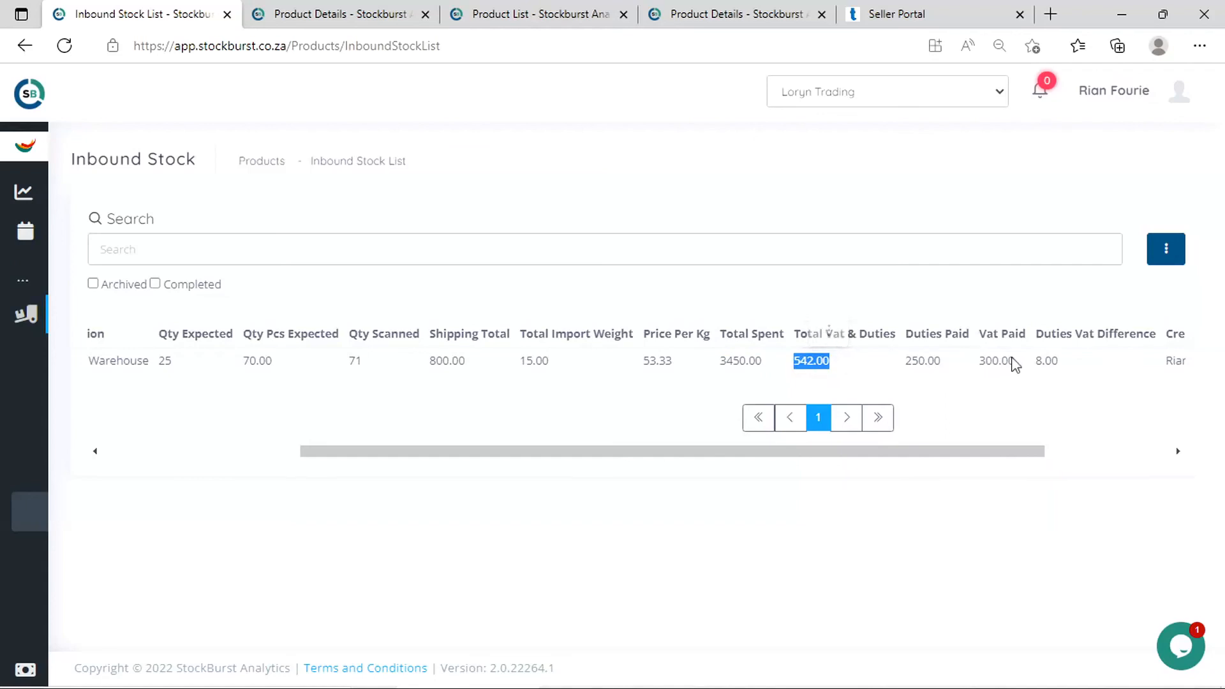
Examine Tester001's Duties Vat Difference and the remaining columns at the end of its row
left_click_drag(1079, 365, 1037, 373)
left_click_drag(990, 459, 1105, 443)
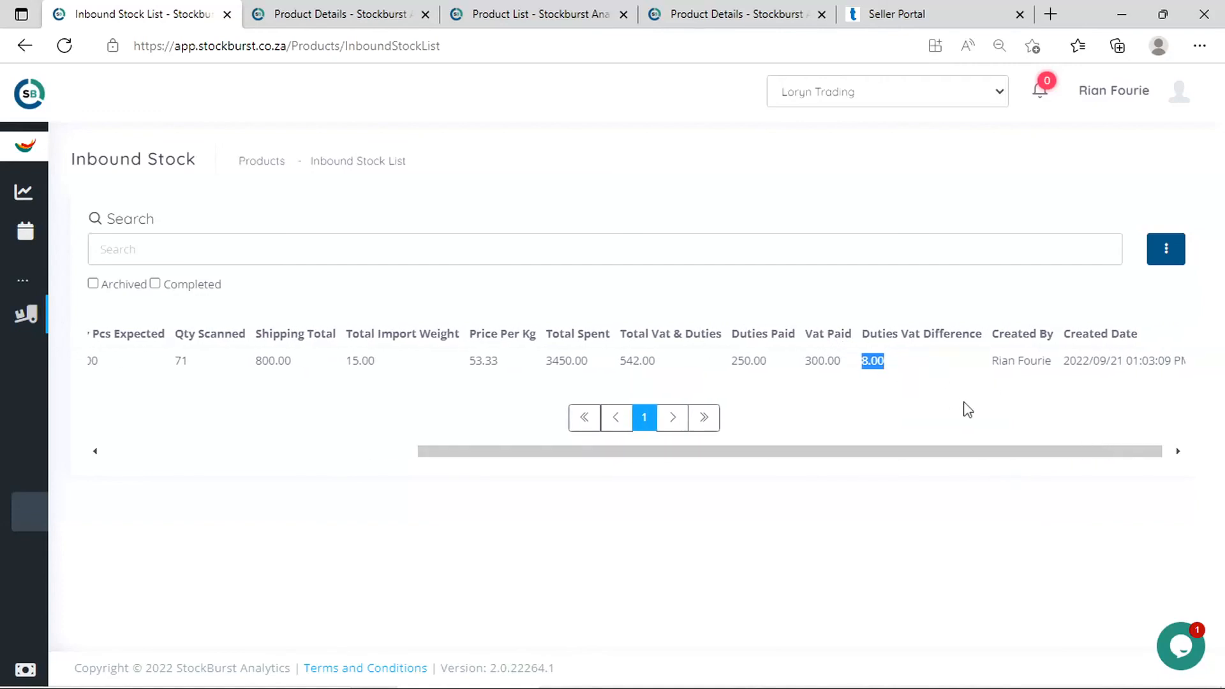
left_click_drag(998, 447, 1012, 446)
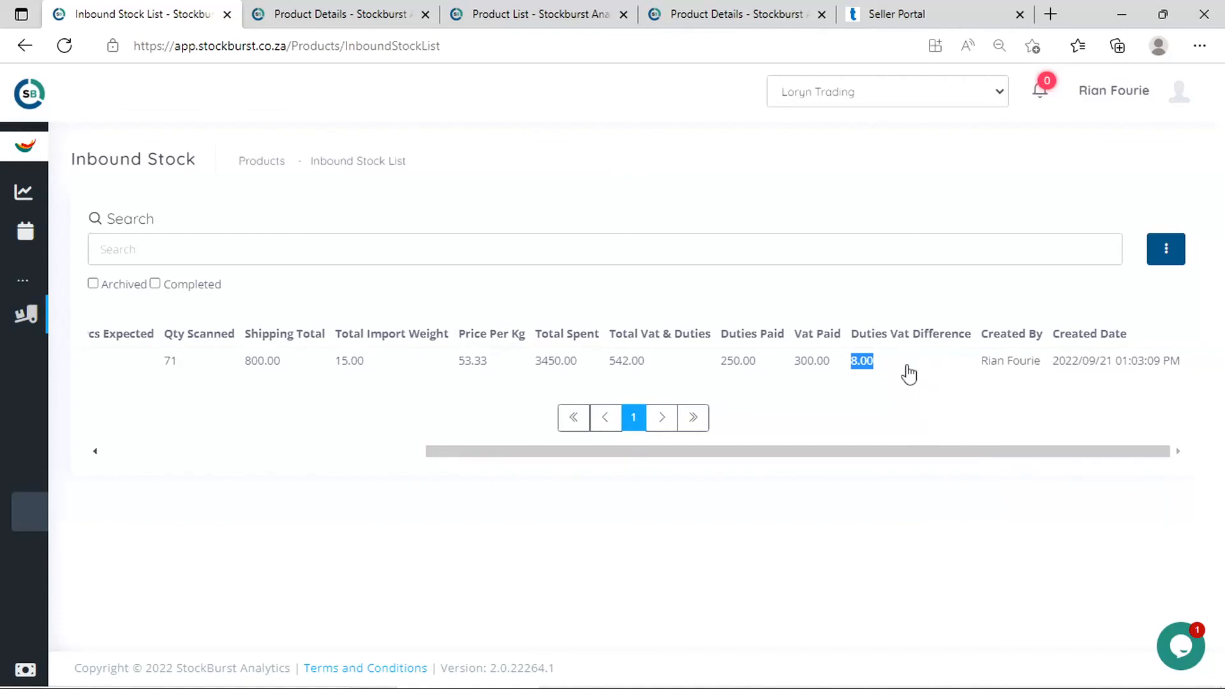
left_click(913, 399)
double_click(859, 362)
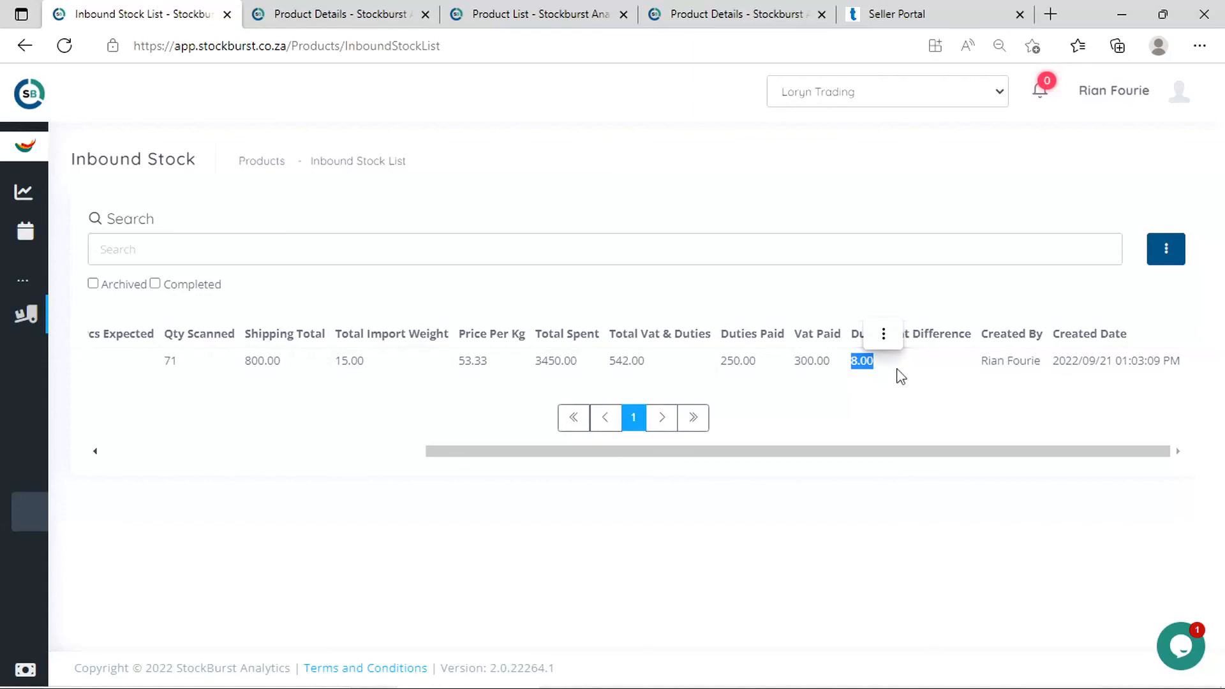
left_click(897, 390)
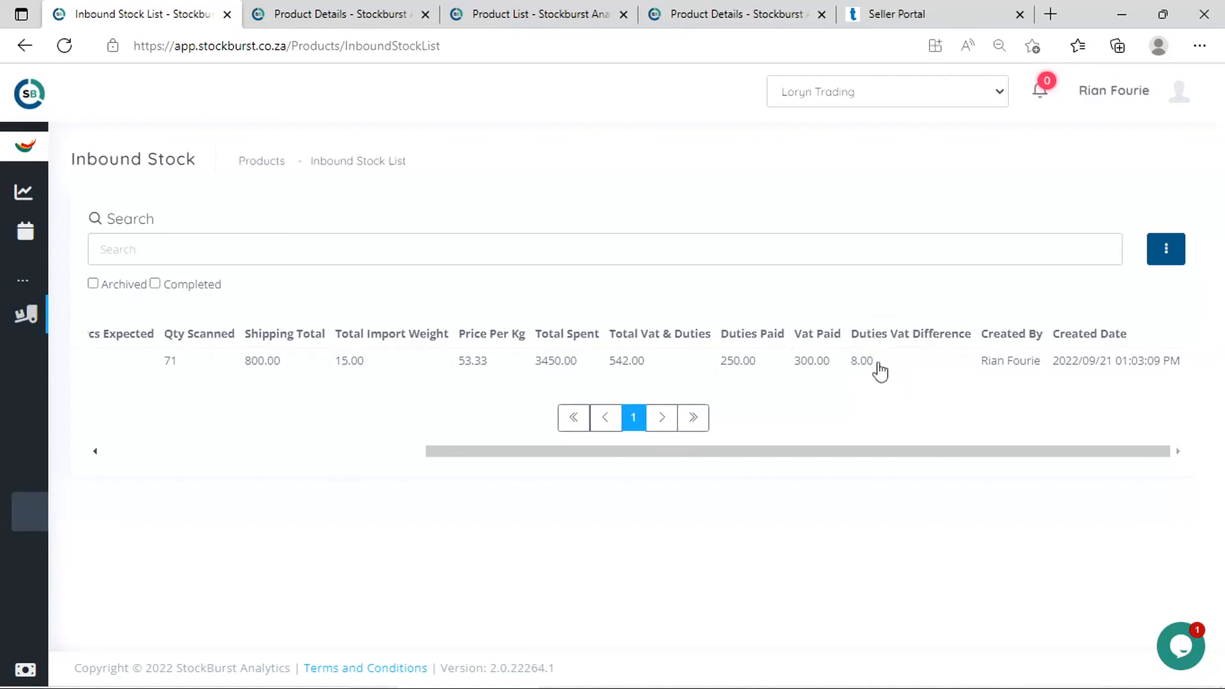
left_click_drag(883, 368, 851, 377)
left_click(884, 420)
Open Complete & Update Products for Tester001, enable updating product quantities and details with the inbound stock details, and dismiss the dialog without completing
left_click_drag(928, 452, 562, 454)
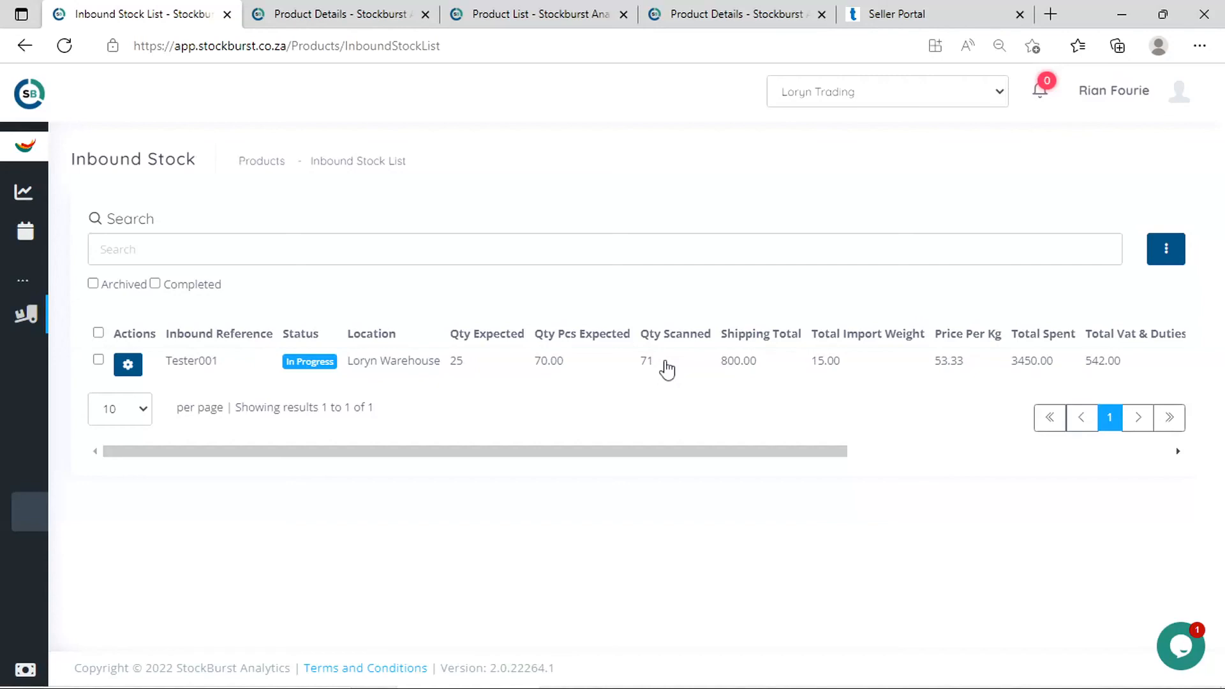
left_click(128, 365)
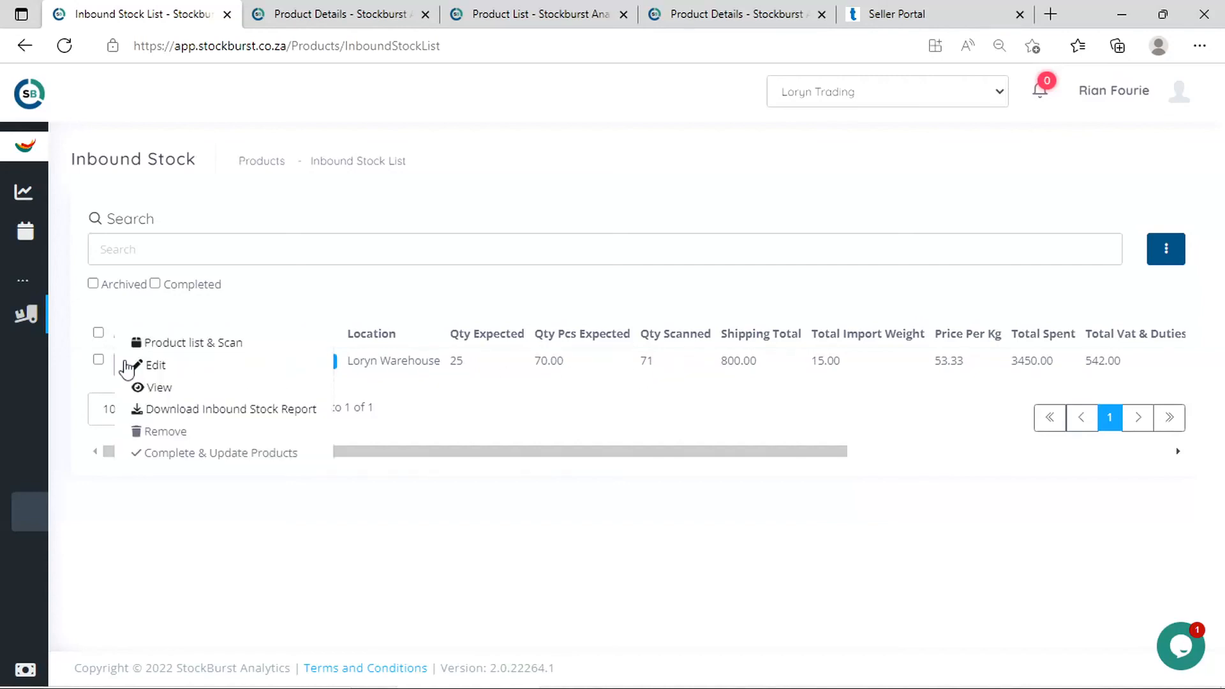
left_click(236, 454)
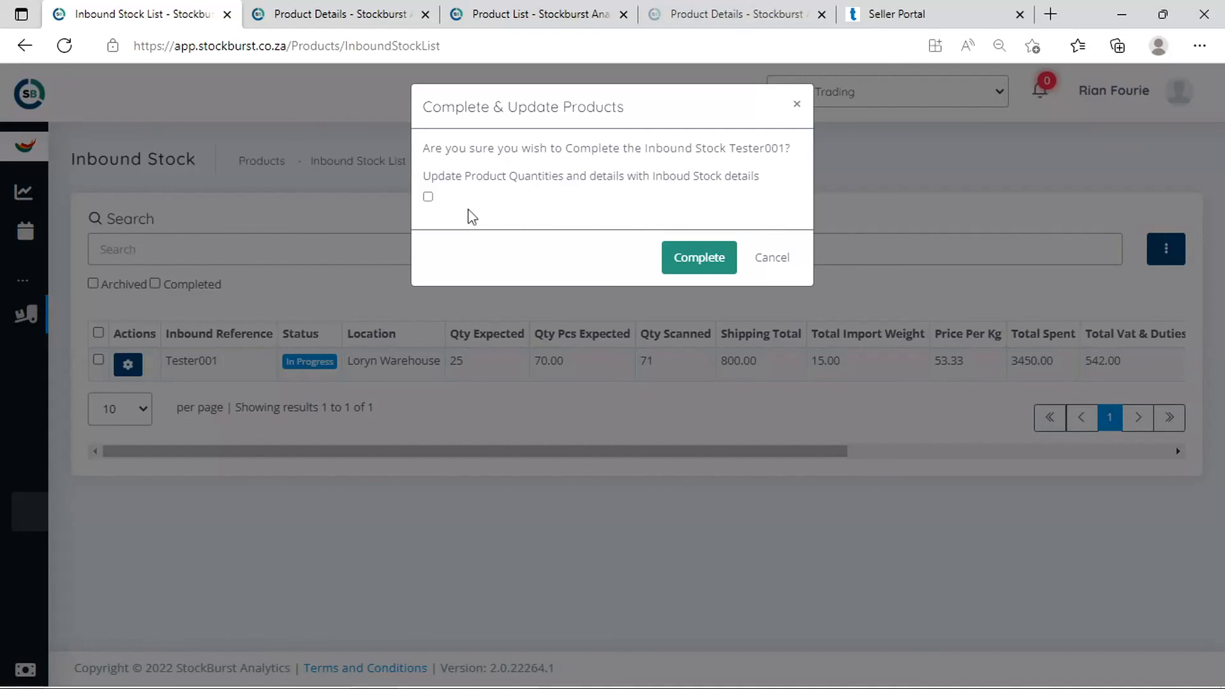
left_click(428, 197)
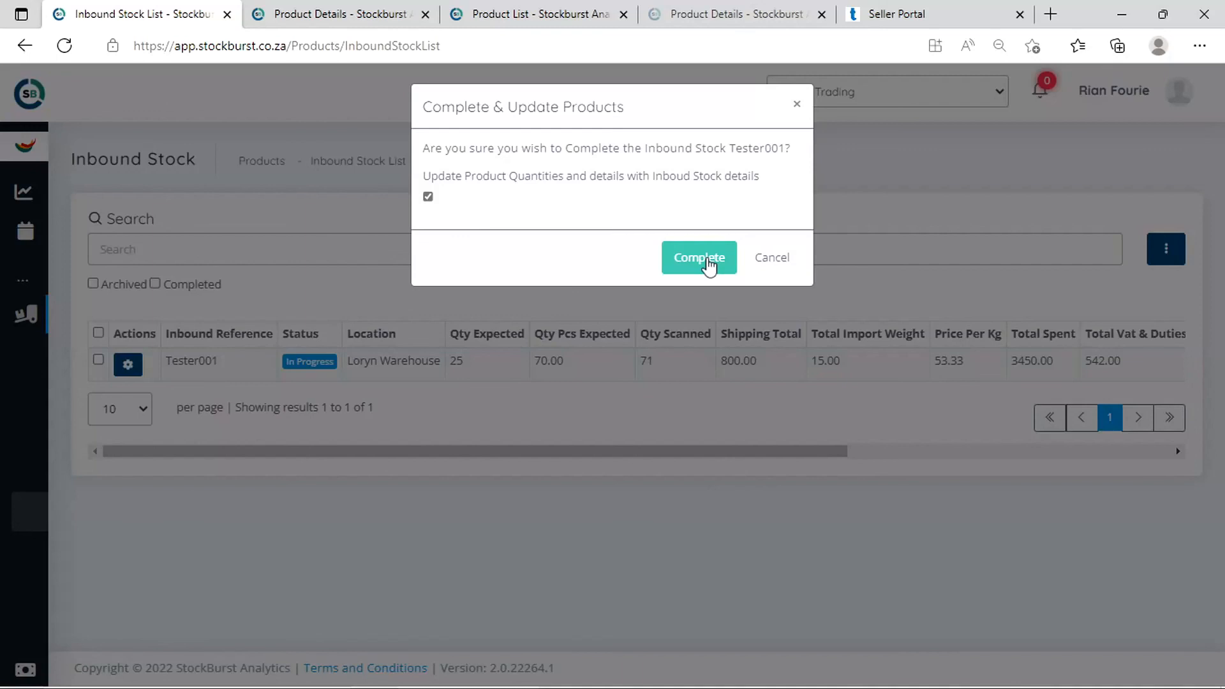
left_click(797, 105)
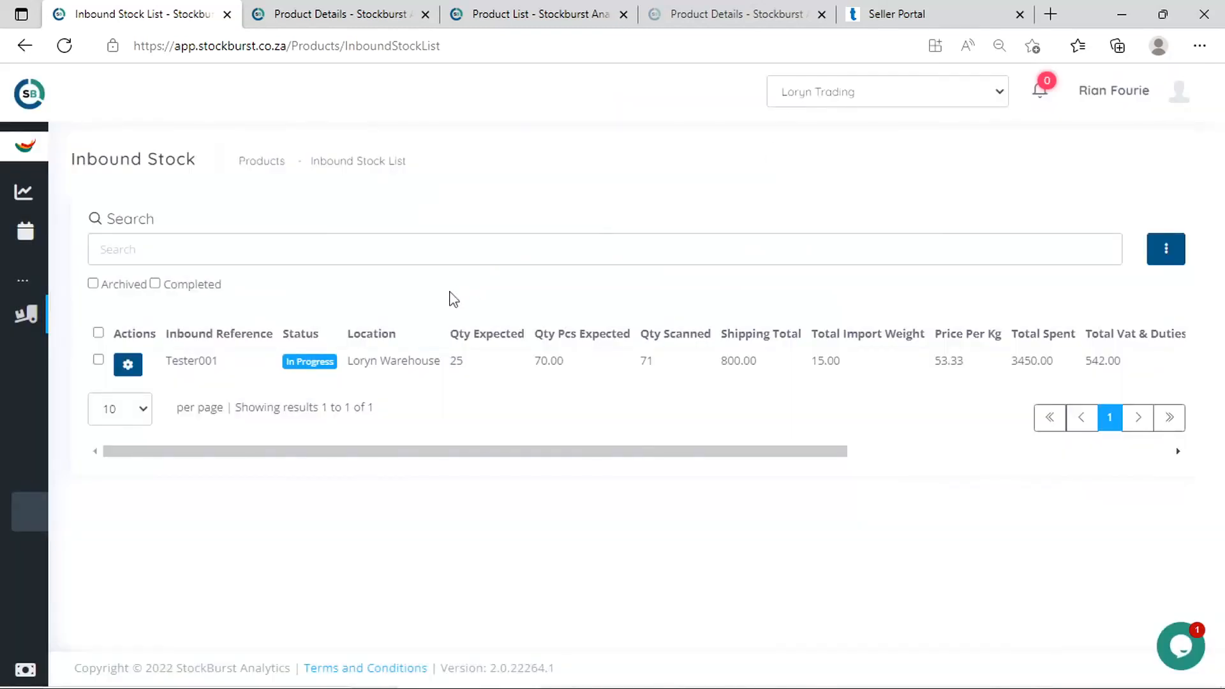